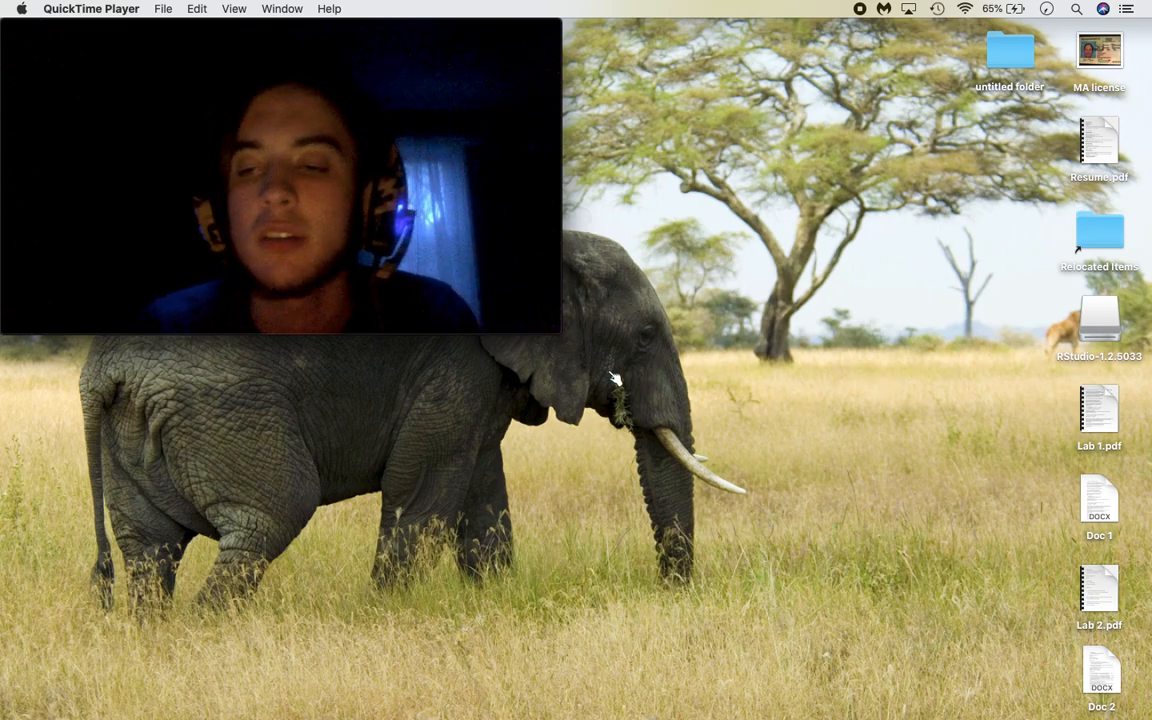
# Switch to FL Studio, open the first arrangement in the playlist and choose Outro Beat 1 as the clip source
pyautogui.moveTo(329, 170)
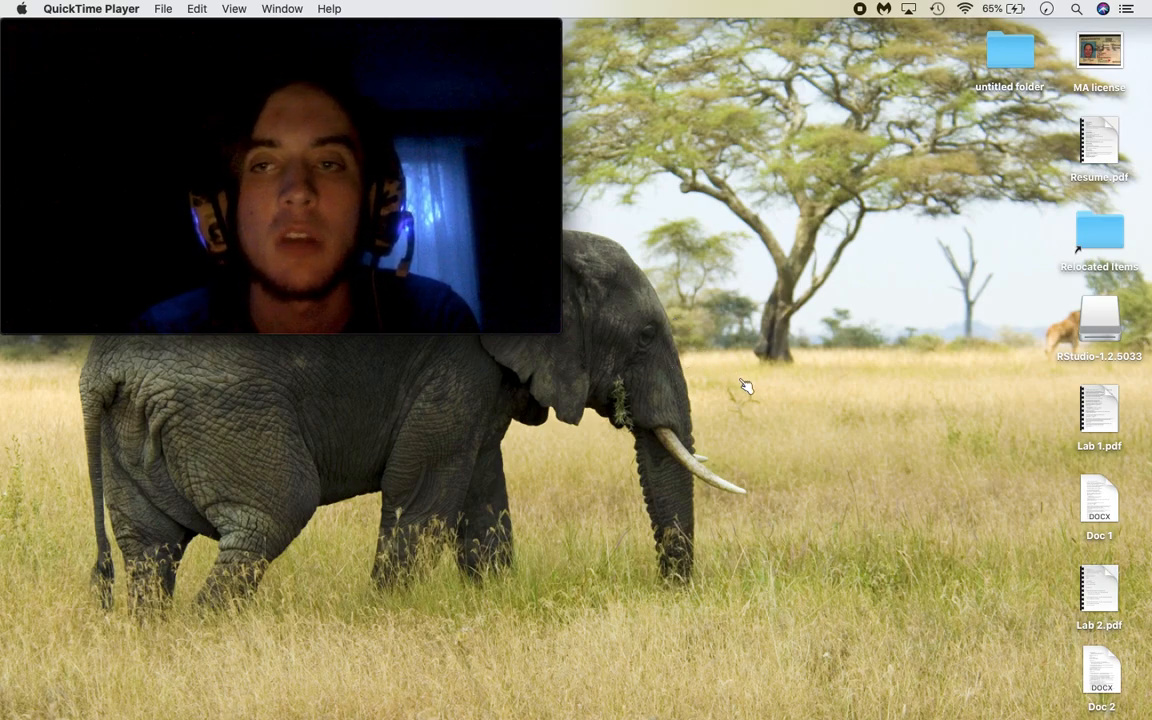
pyautogui.hotkey('ctrl', 'Right')
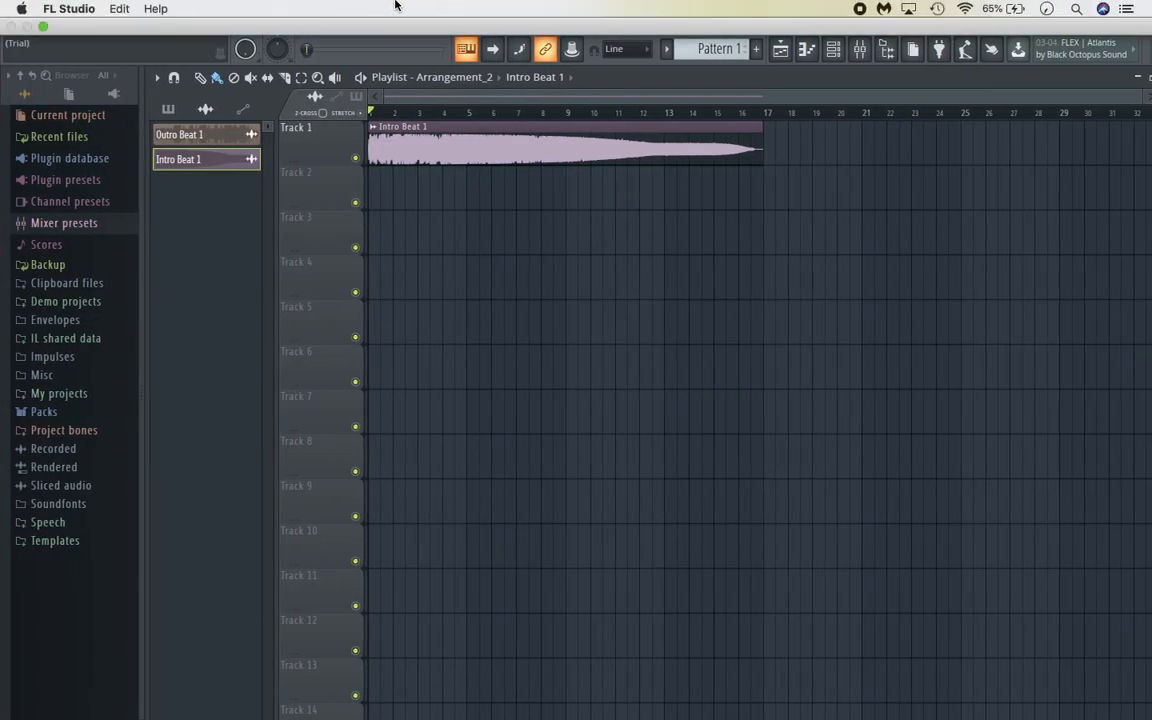
pyautogui.click(496, 78)
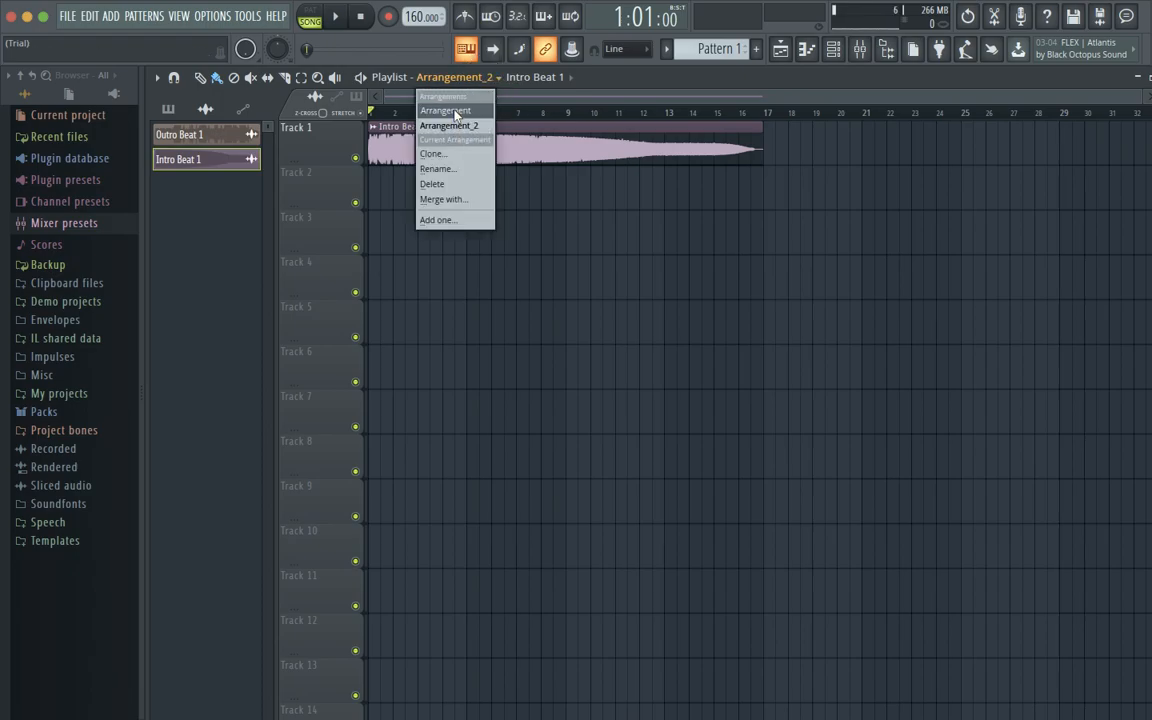
pyautogui.click(444, 110)
pyautogui.click(527, 77)
pyautogui.click(545, 108)
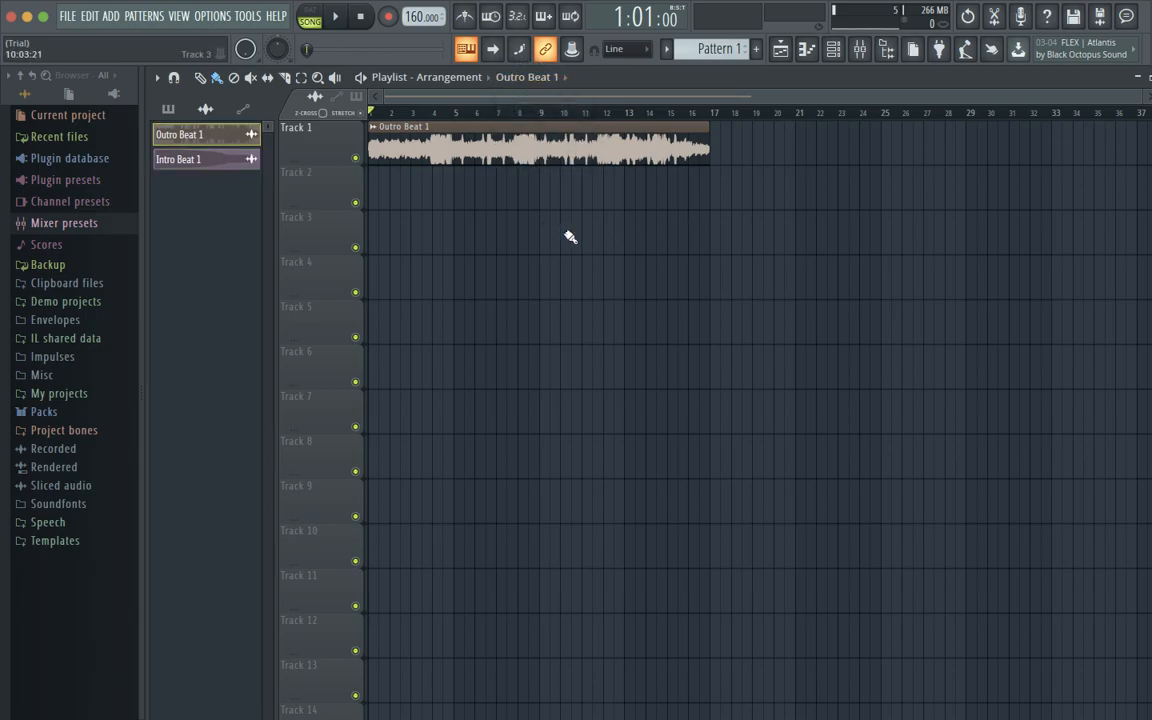
# Return to Arrangement_2 with Intro Beat 1 as the clip source and set the project tempo to 135 BPM
pyautogui.click(478, 77)
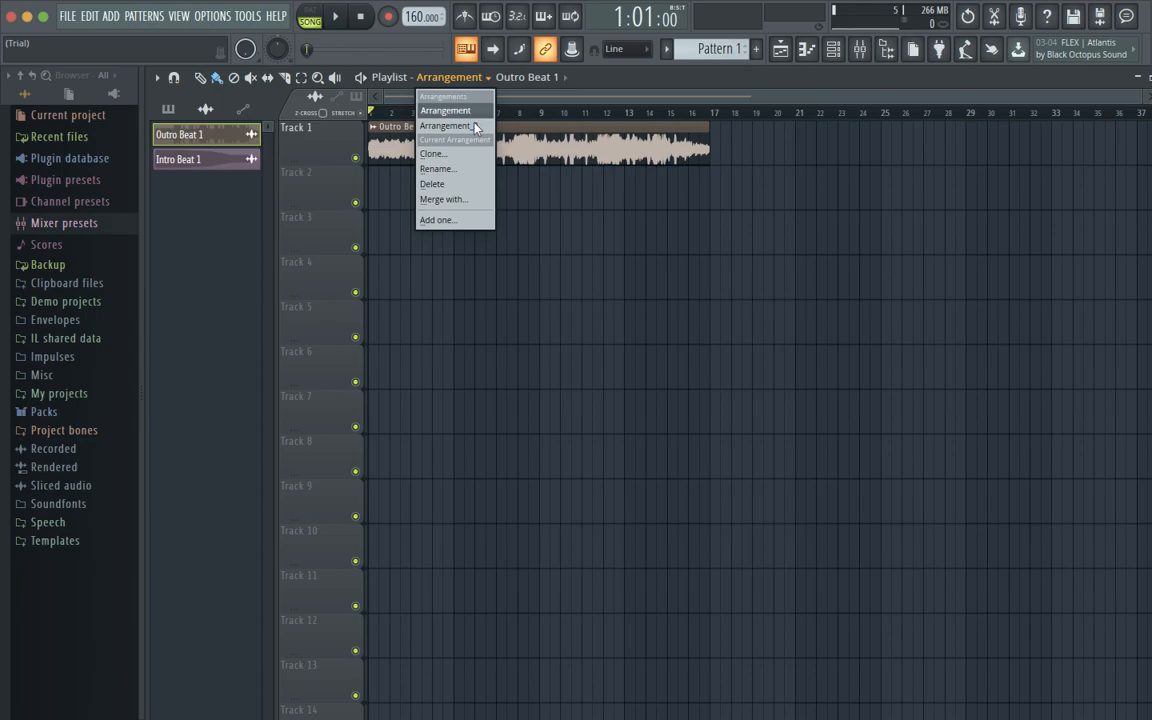
pyautogui.click(470, 125)
pyautogui.click(530, 78)
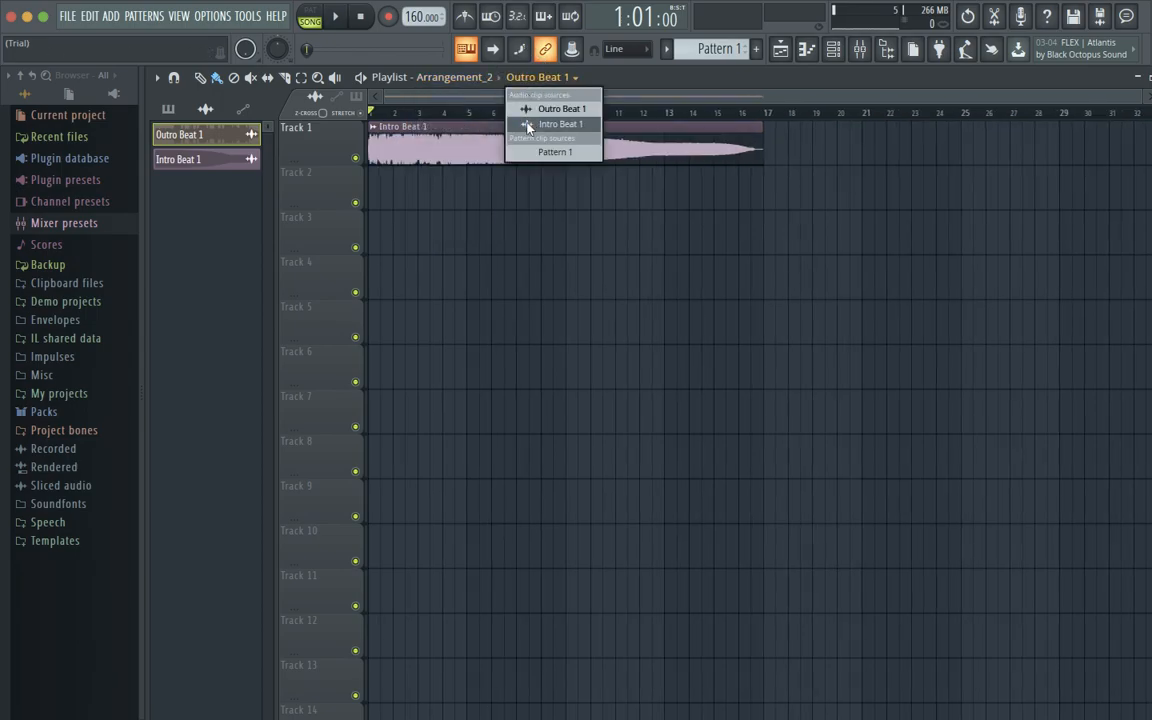
pyautogui.click(529, 125)
pyautogui.moveTo(415, 16)
pyautogui.mouseDown()
pyautogui.moveTo(415, 46)
pyautogui.moveTo(418, 15)
pyautogui.mouseUp()
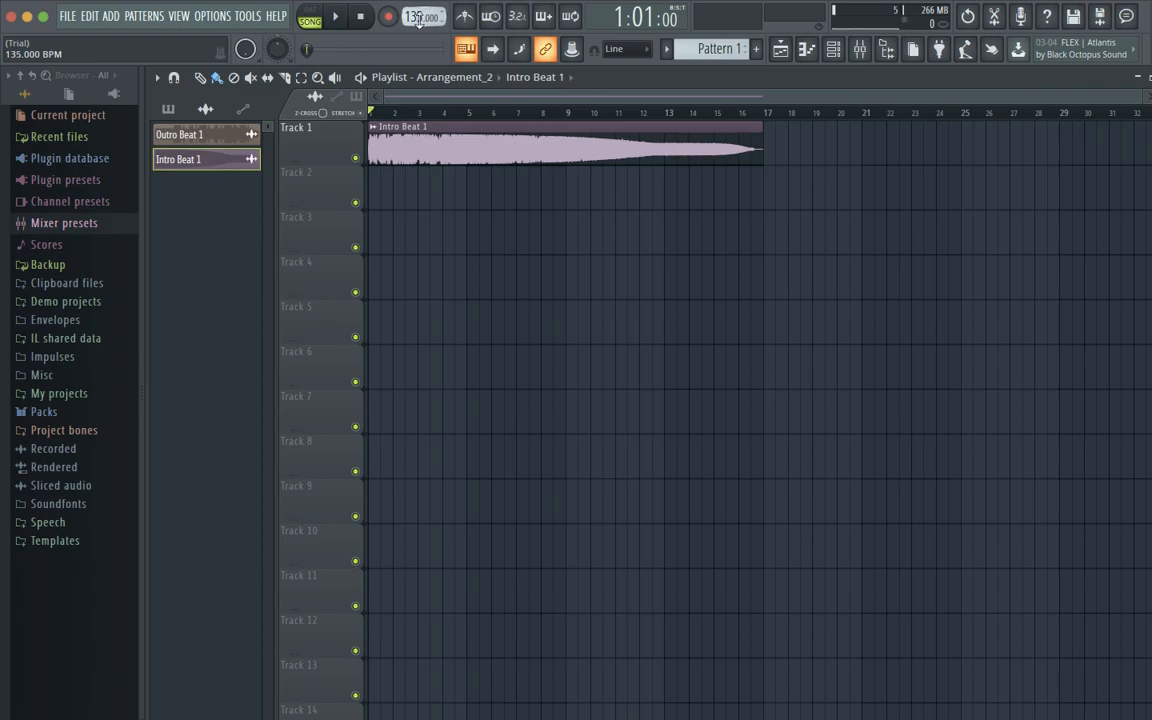
# Bypass all three effects on the mixer's Master track and both effects on Insert 1
pyautogui.click(860, 52)
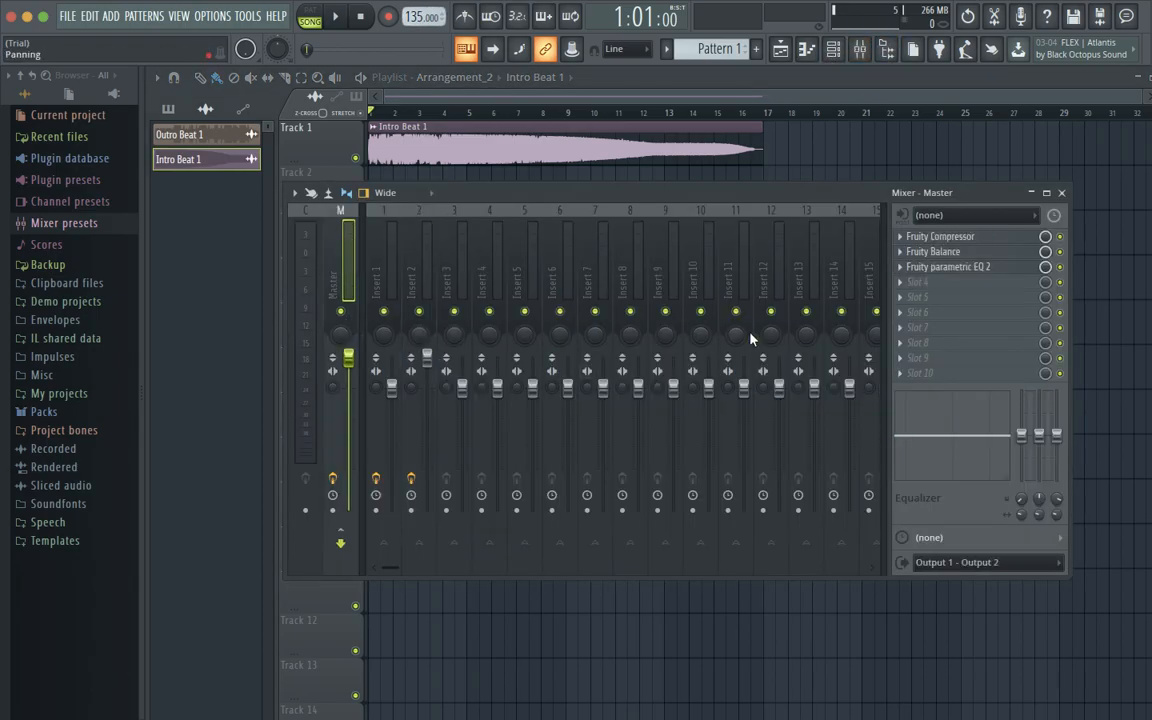
pyautogui.click(1060, 252)
pyautogui.click(1060, 267)
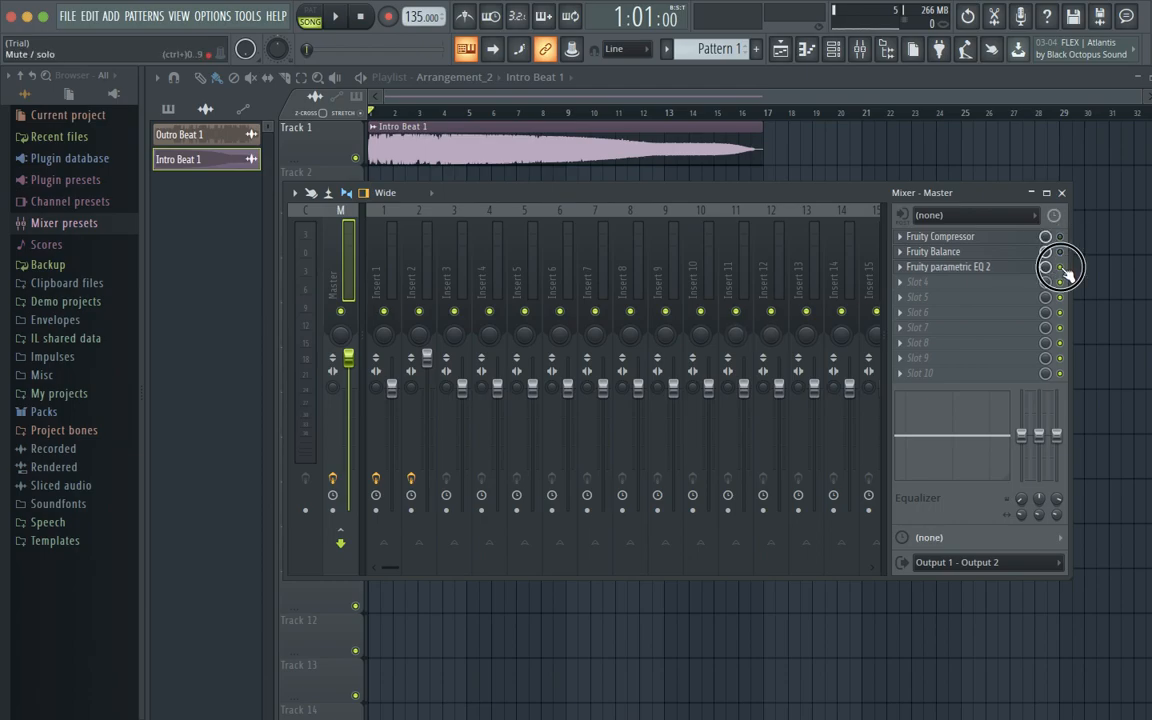
pyautogui.click(384, 250)
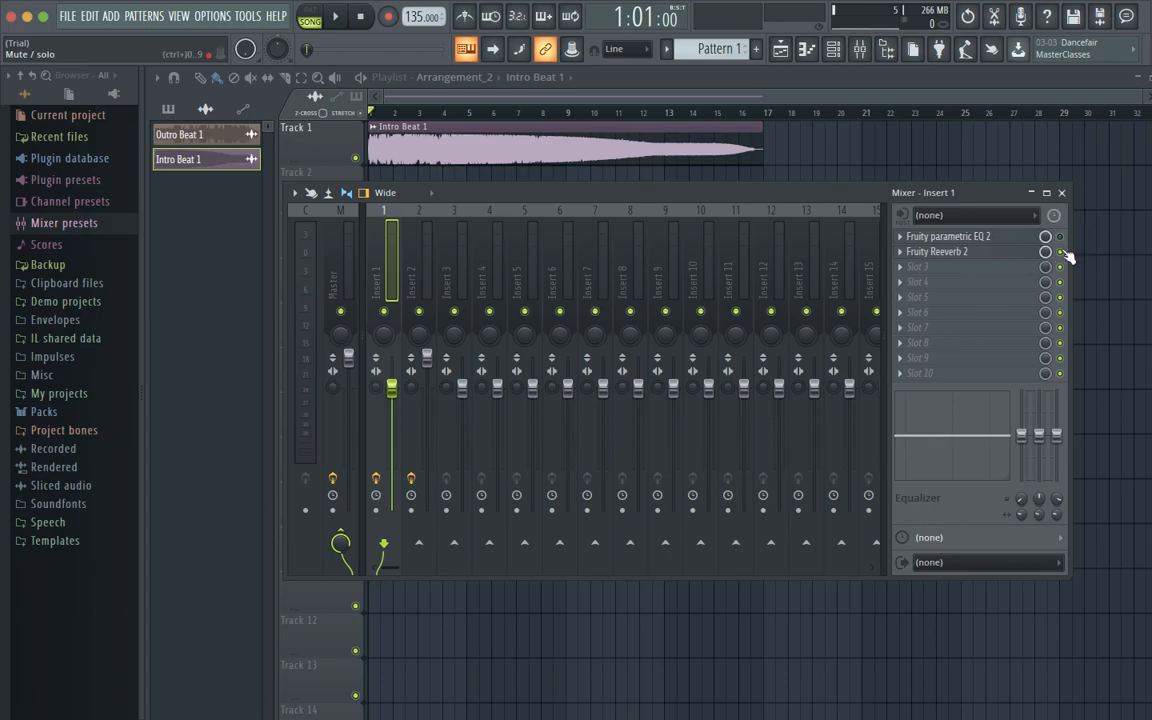
# Bypass the parametric EQ 2, Reeverb 2 and three WaveShaper effects on Insert 2, and close the mixer
pyautogui.click(410, 253)
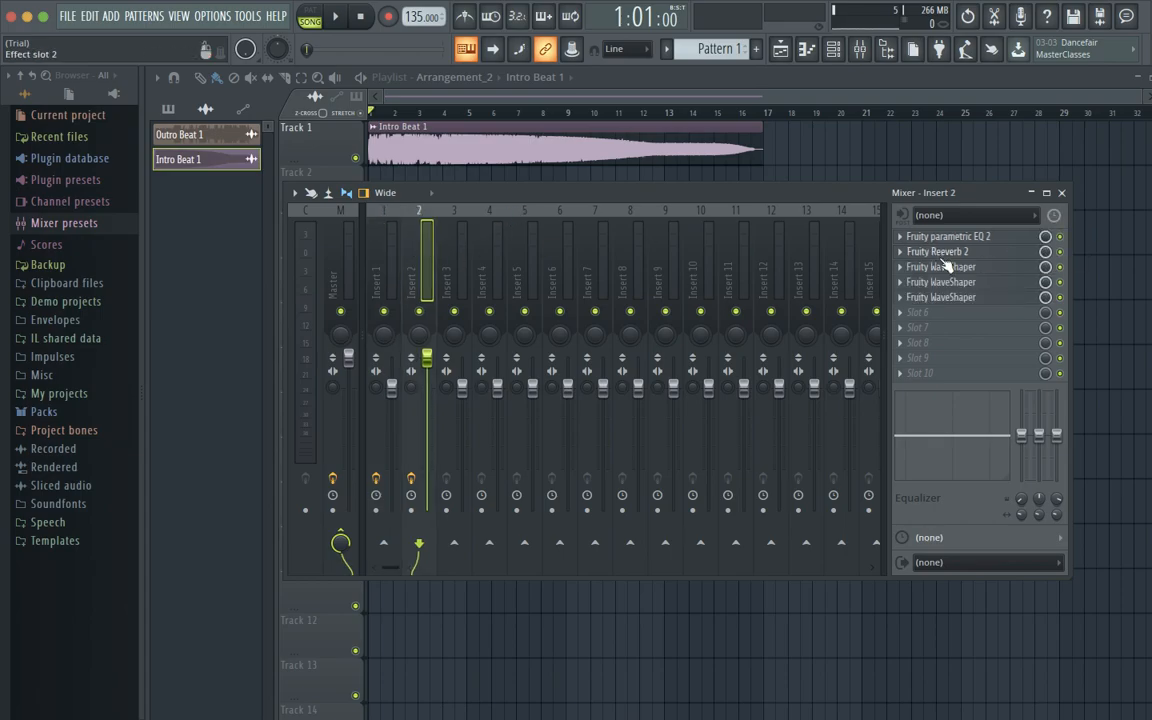
pyautogui.click(1060, 252)
pyautogui.click(1060, 267)
pyautogui.click(1060, 282)
pyautogui.click(1060, 297)
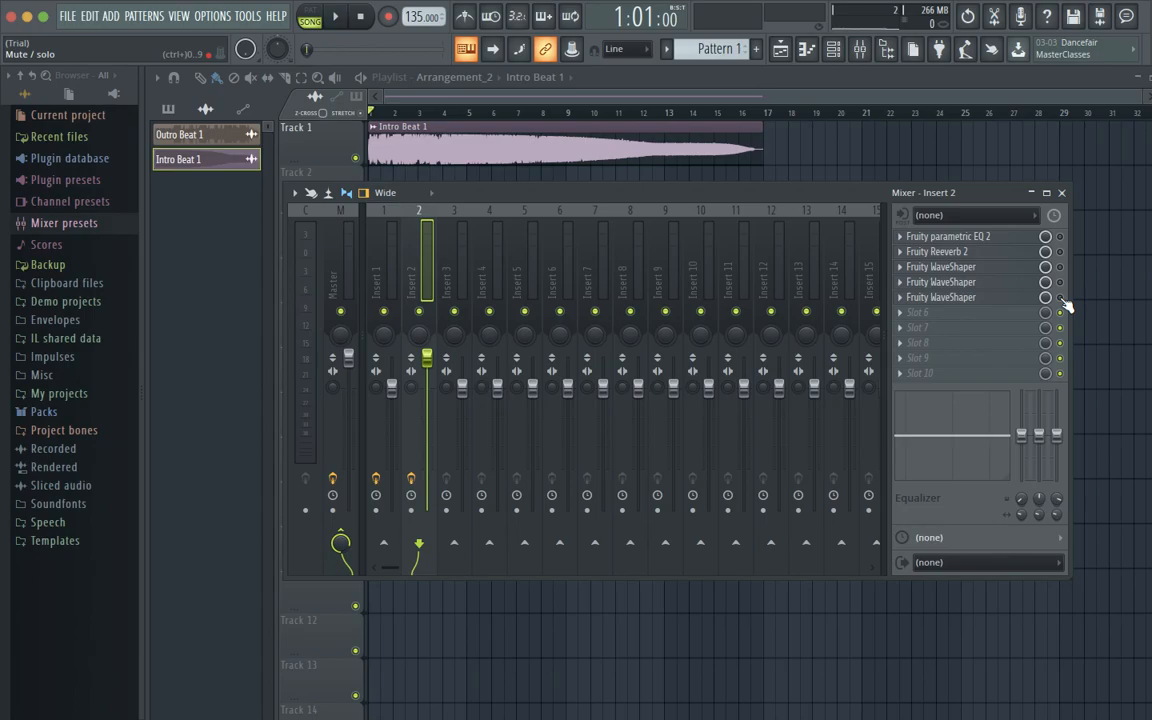
pyautogui.click(1062, 193)
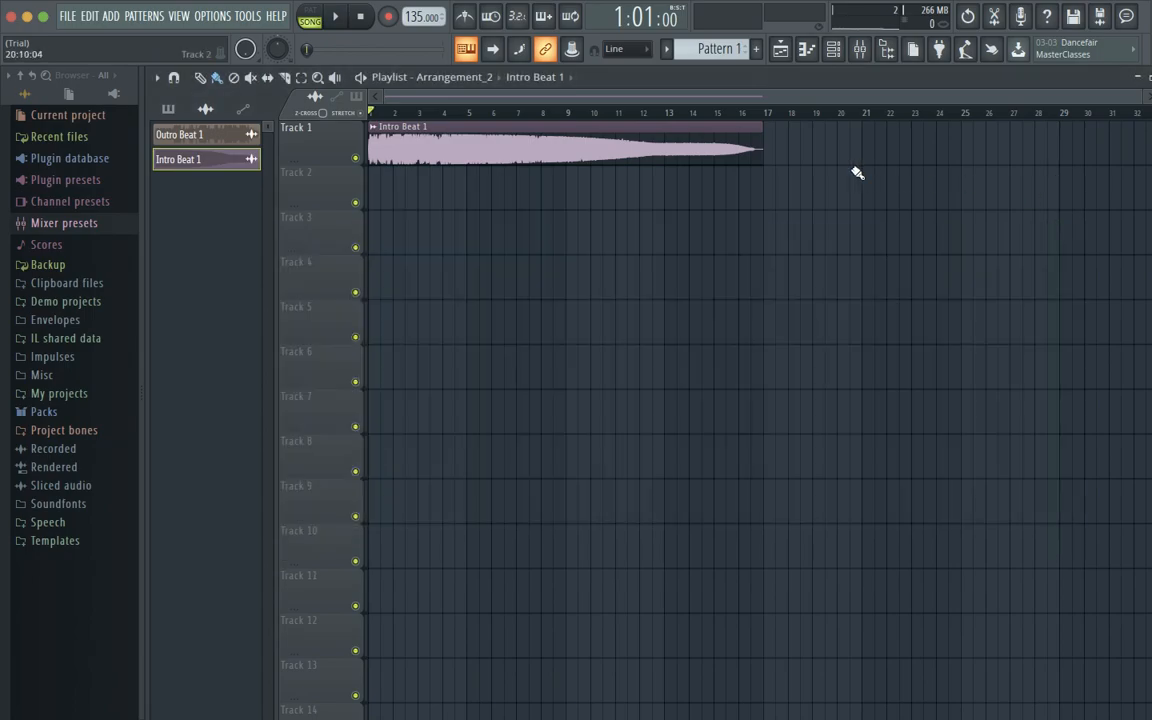
# Lower the system volume and play Intro Beat 1 with the mixer effects bypassed, stopping near the end of the clip
pyautogui.press('XF86AudioRaiseVolume')
pyautogui.press('XF86AudioLowerVolume')
pyautogui.press('XF86AudioLowerVolume')
pyautogui.press('XF86AudioLowerVolume')
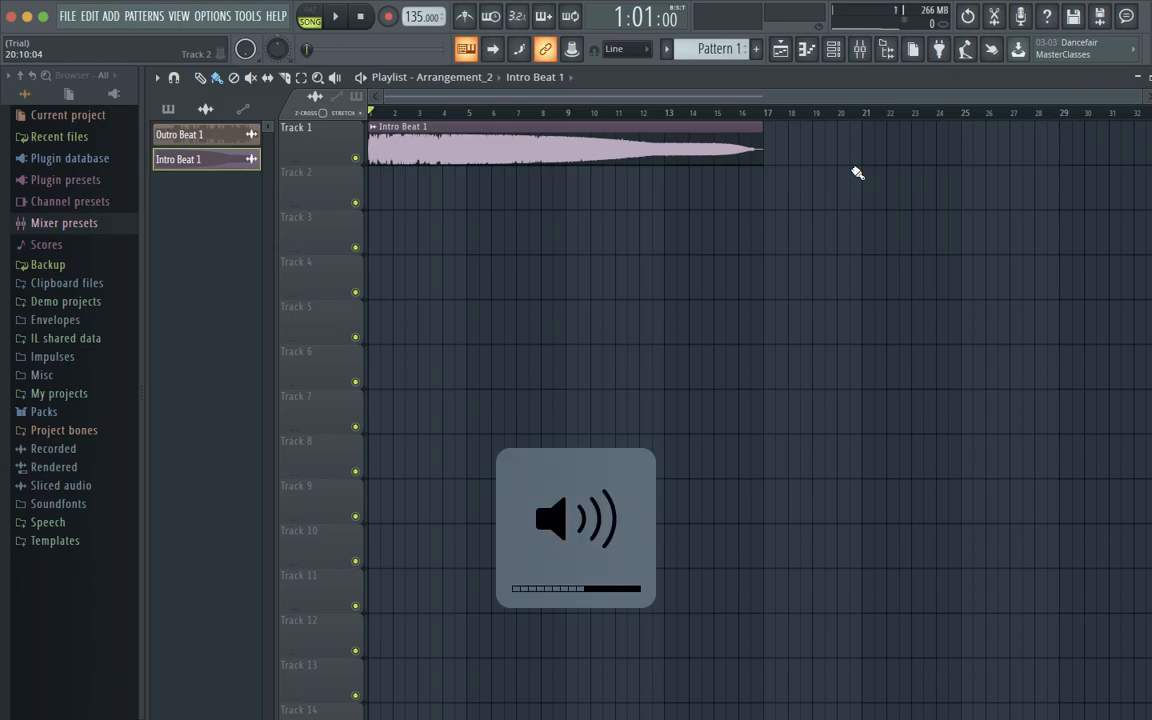
pyautogui.press('XF86AudioLowerVolume')
pyautogui.press('XF86AudioLowerVolume')
pyautogui.press('XF86AudioLowerVolume')
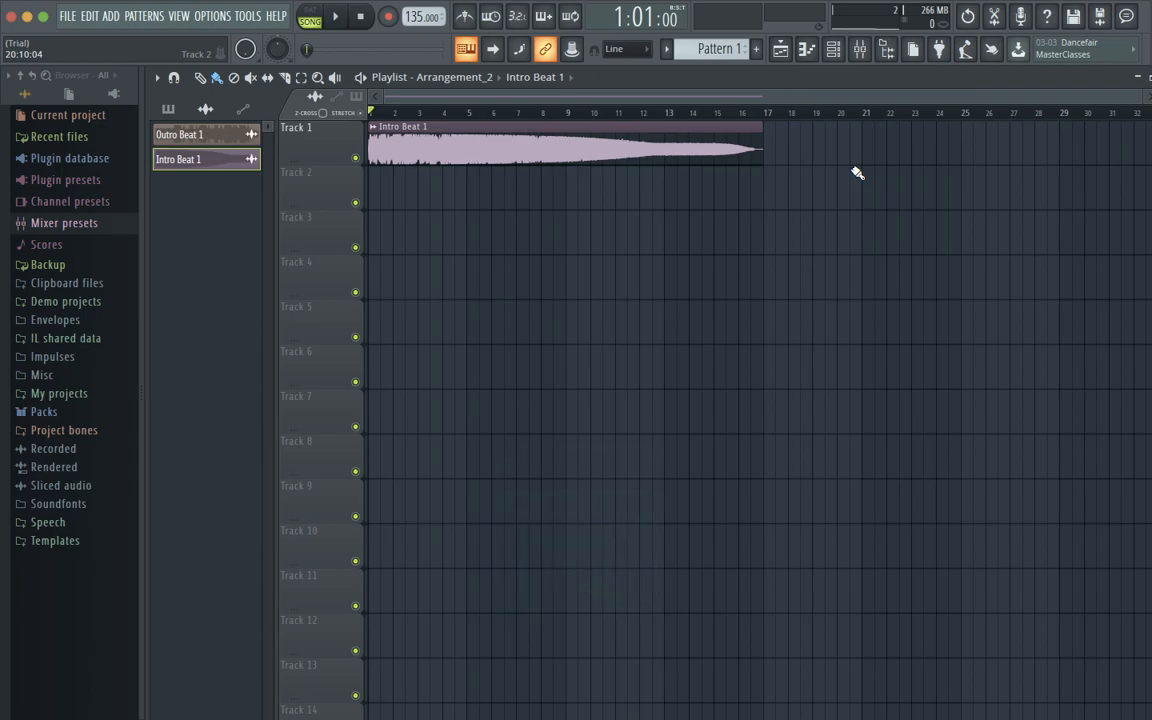
pyautogui.press('space')
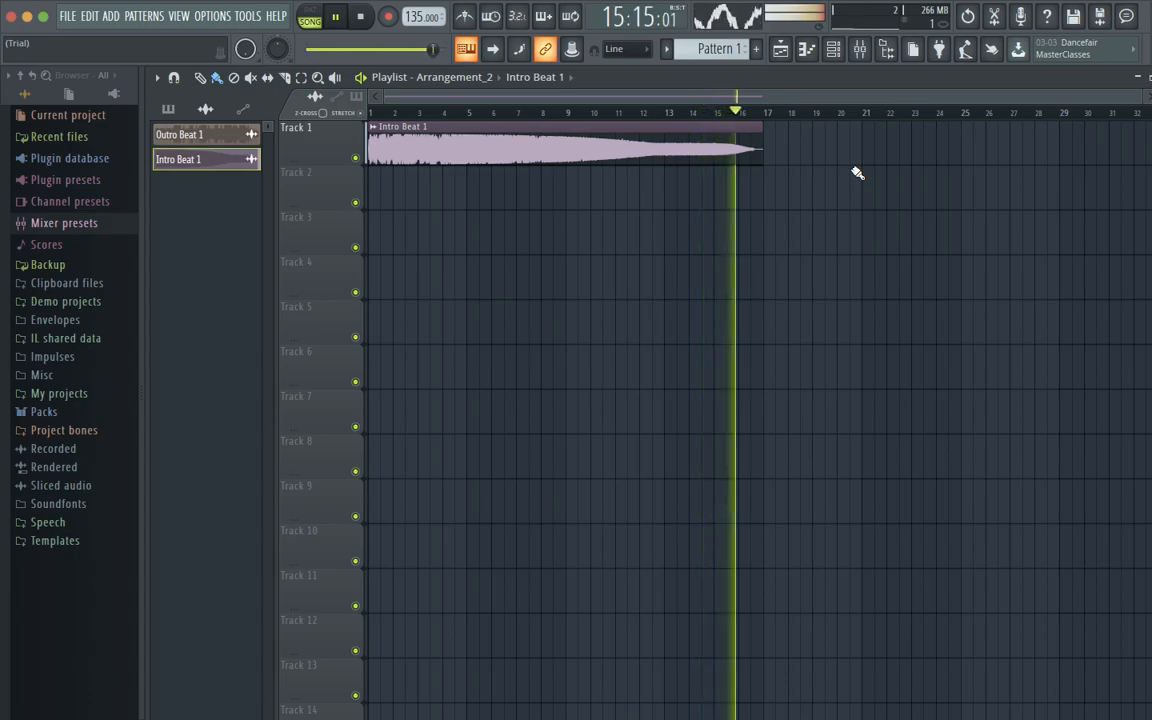
pyautogui.press('space')
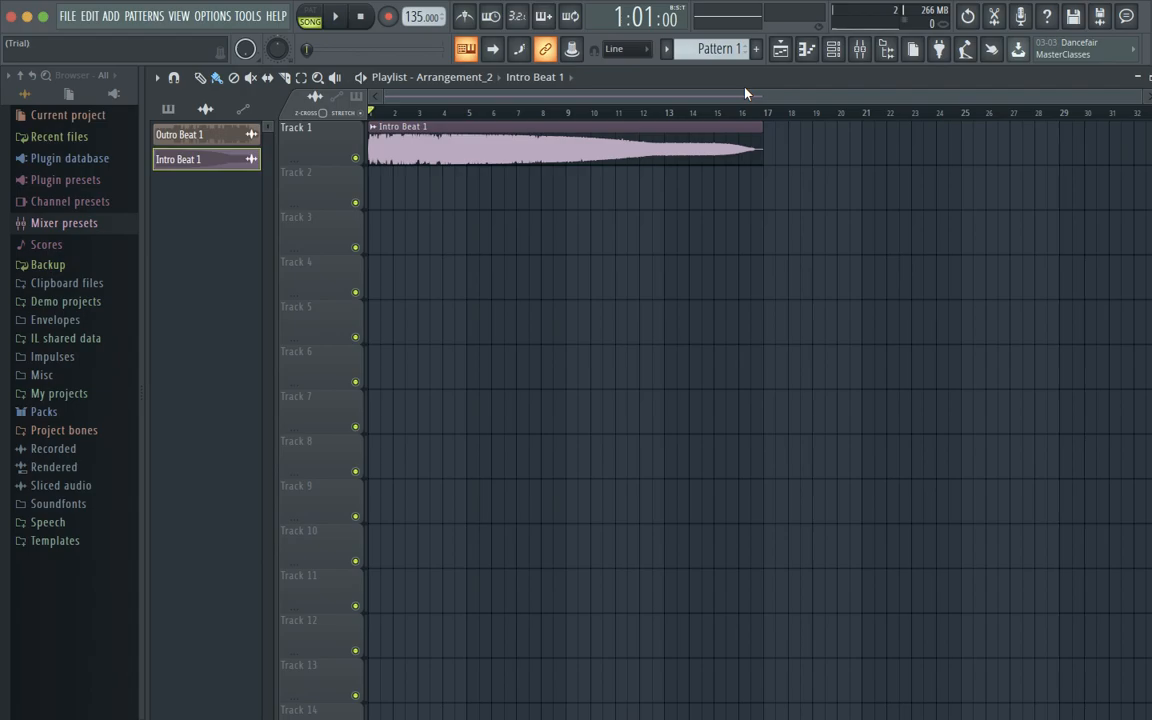
# Show the channel rack alongside the mixer and re-enable Fruity parametric EQ 2 and Fruity Reeverb 2 on Insert 1
pyautogui.click(860, 52)
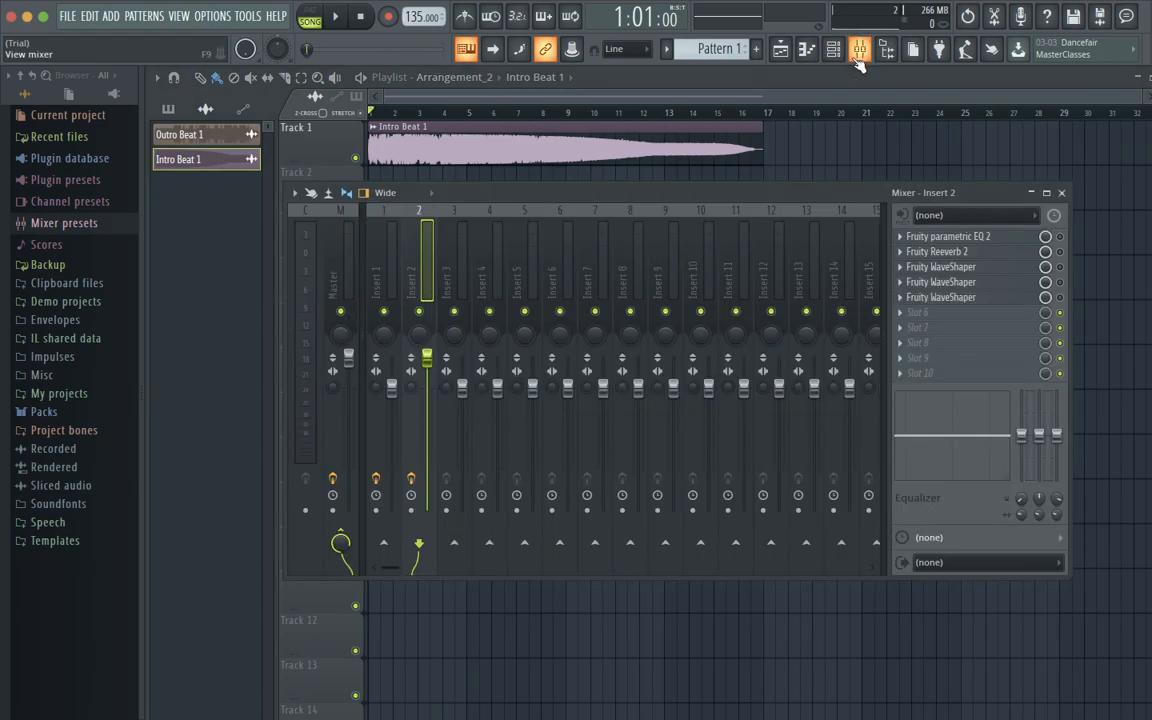
pyautogui.click(387, 238)
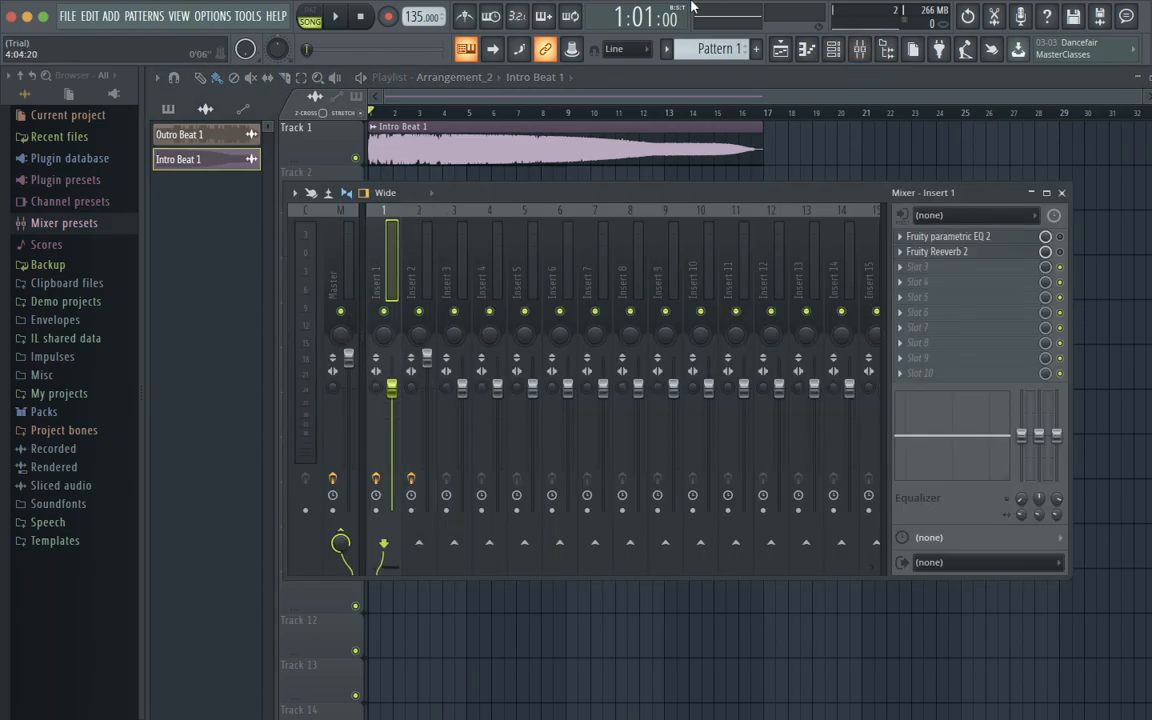
pyautogui.click(833, 52)
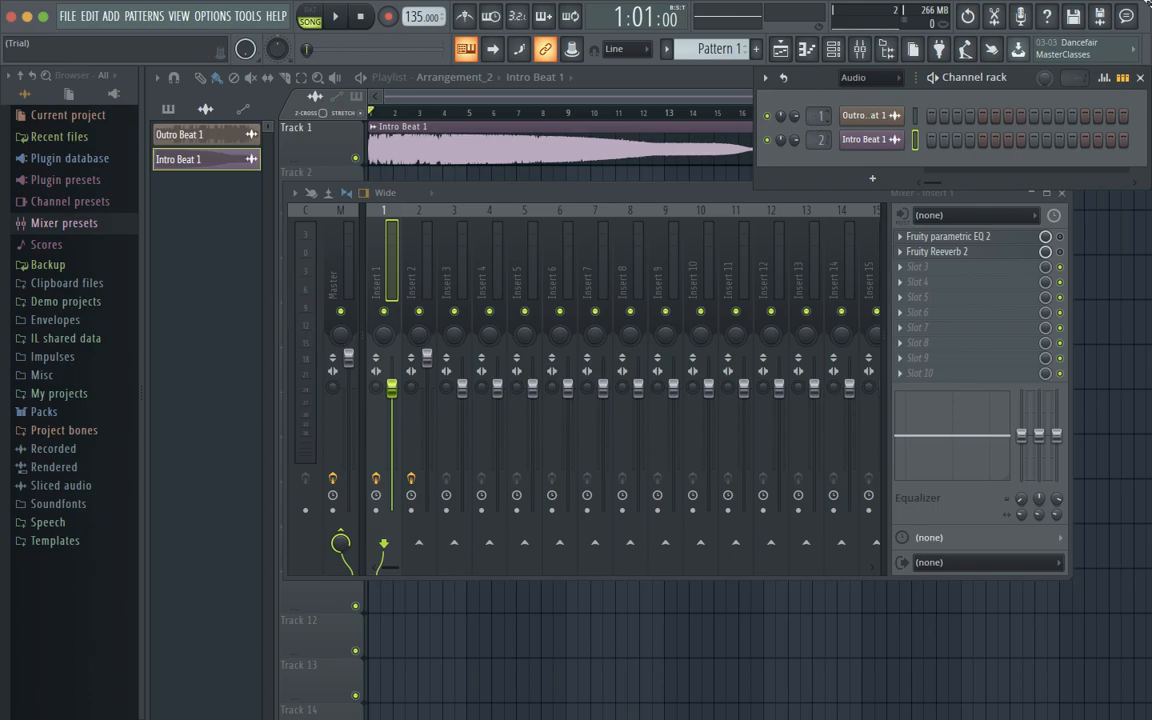
pyautogui.click(1060, 237)
pyautogui.click(1060, 253)
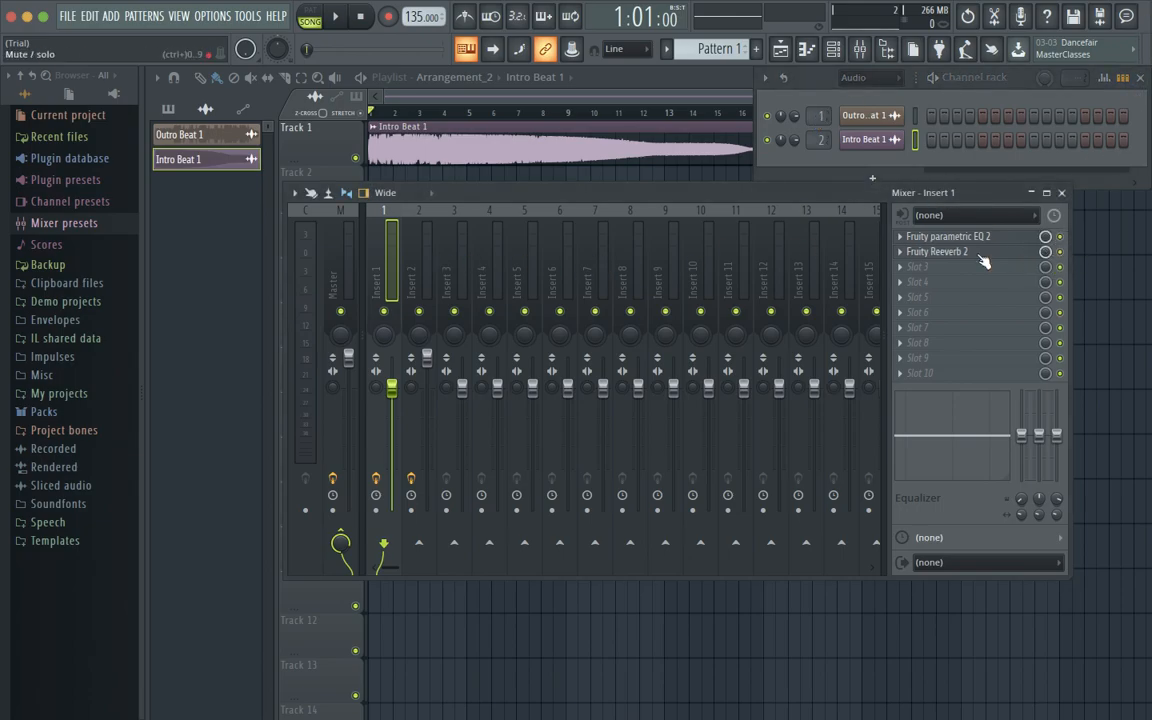
# Re-enable the parametric EQ 2, Reeverb 2 and all three WaveShaper effects on Insert 2
pyautogui.click(420, 258)
pyautogui.click(1060, 237)
pyautogui.click(1060, 267)
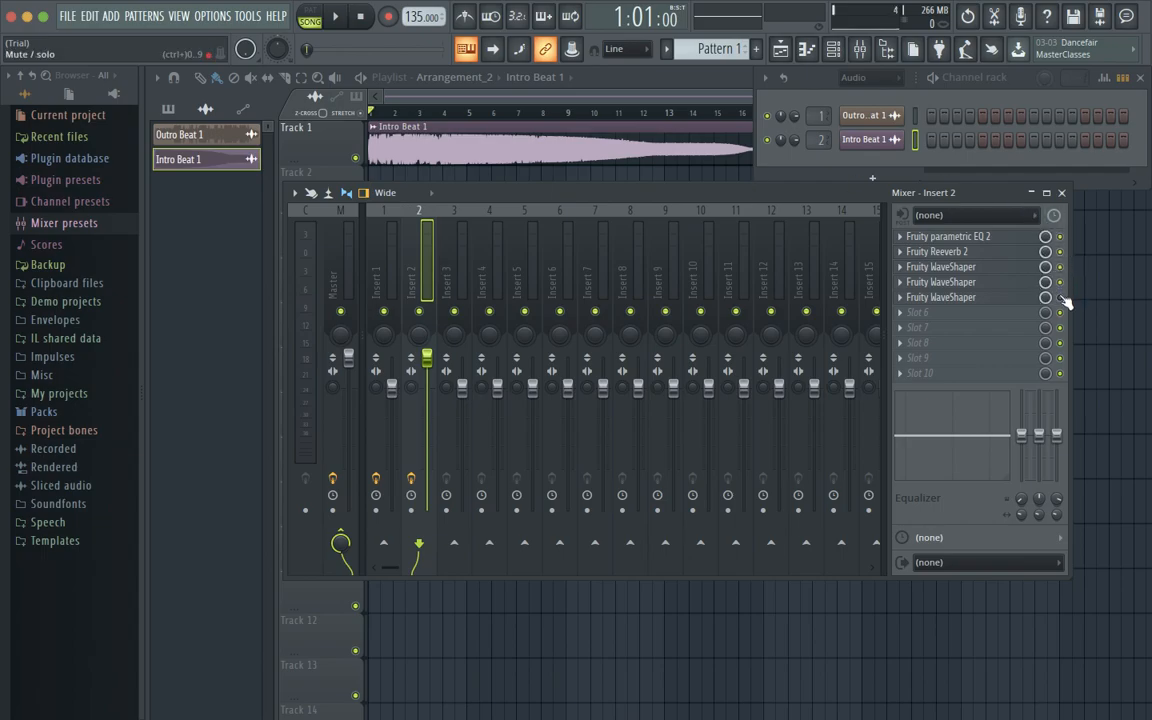
# Re-enable Fruity Compressor, Fruity Balance and Fruity parametric EQ 2 on the Master track, and close the mixer and channel rack
pyautogui.click(335, 243)
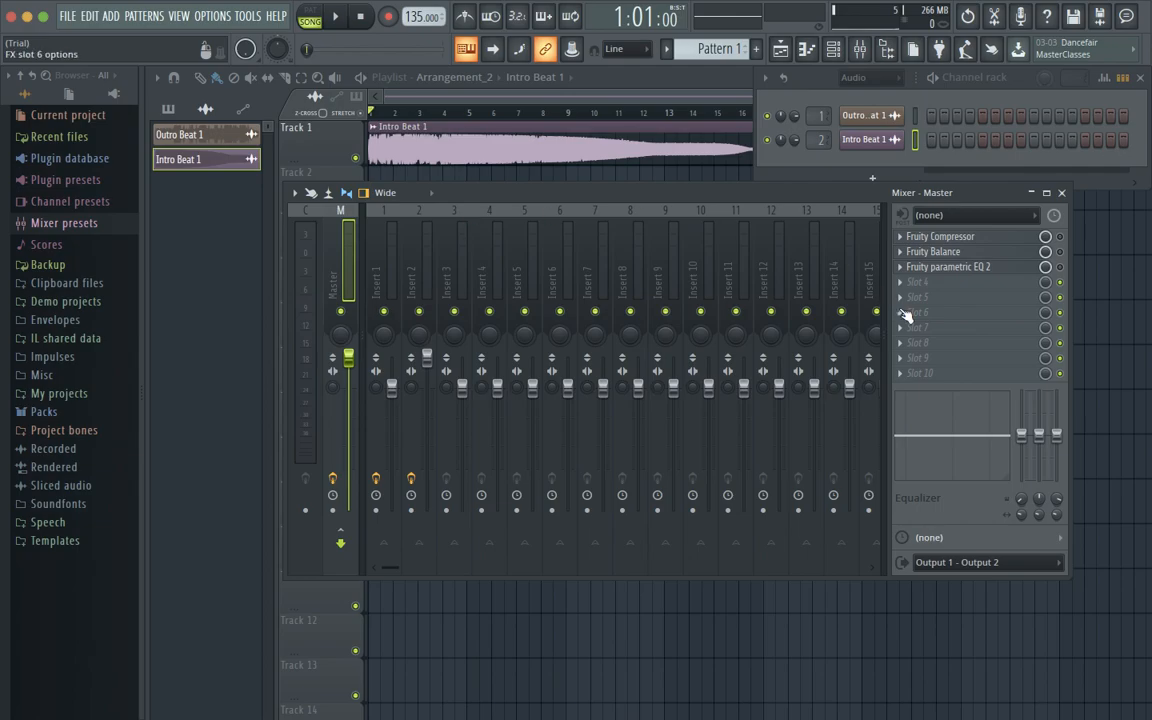
pyautogui.click(1060, 238)
pyautogui.click(1061, 254)
pyautogui.click(1061, 268)
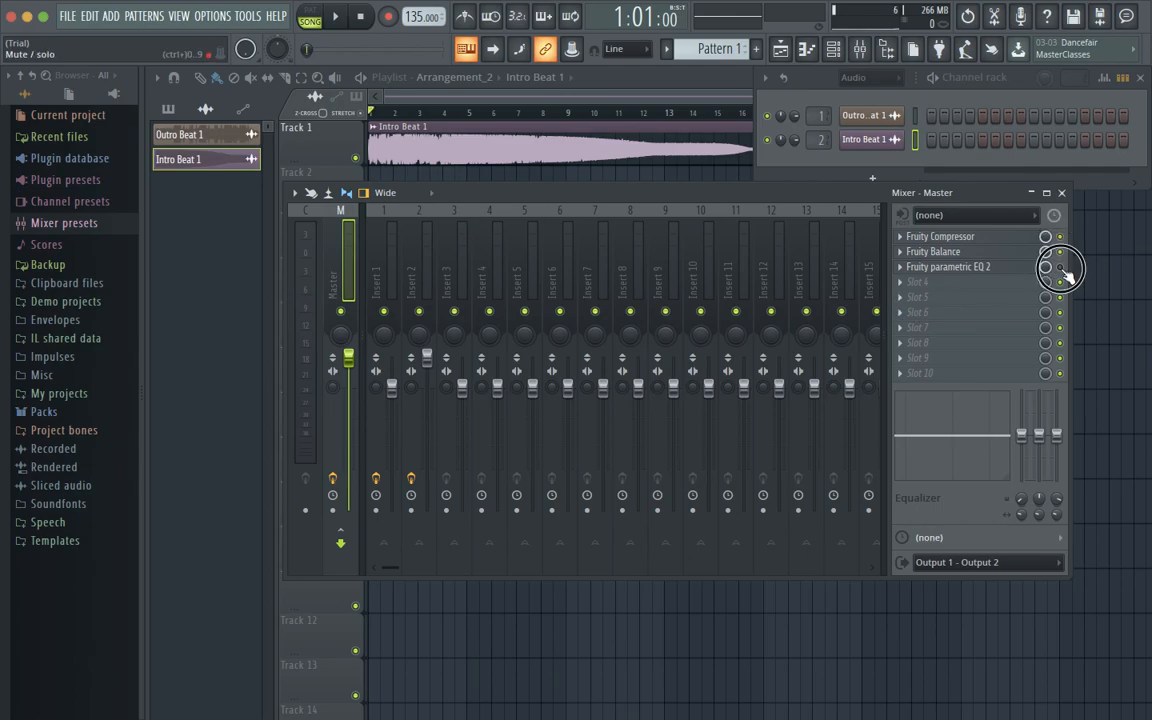
pyautogui.click(1063, 195)
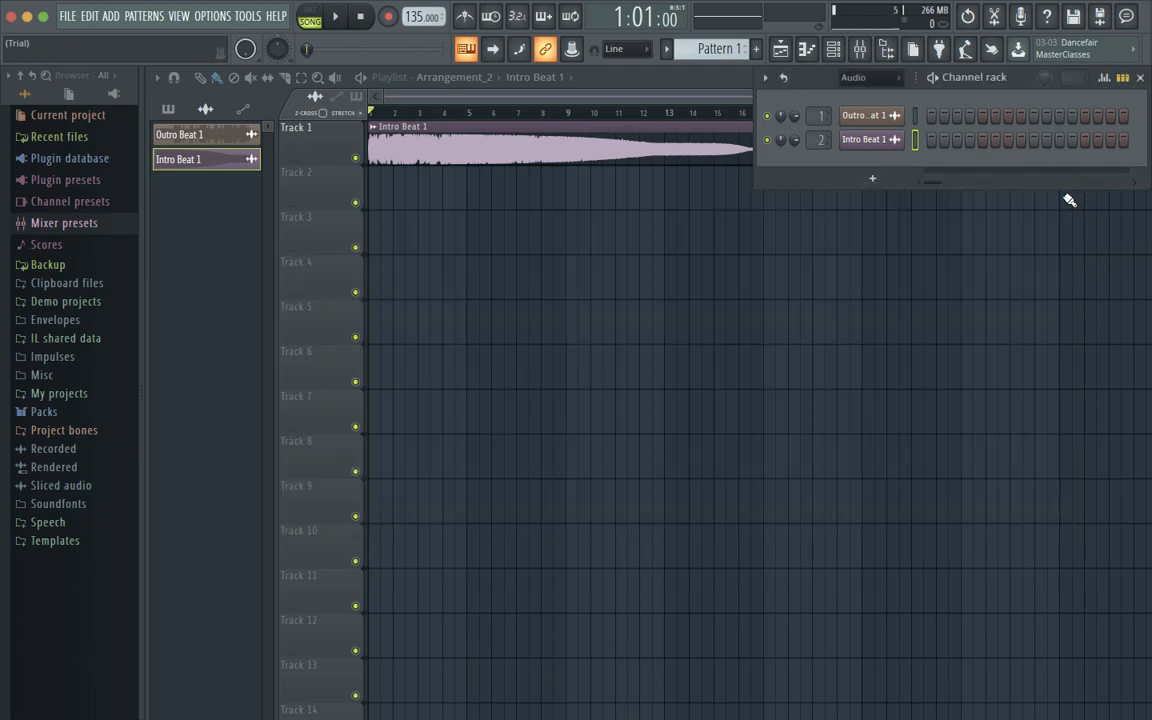
pyautogui.click(1141, 79)
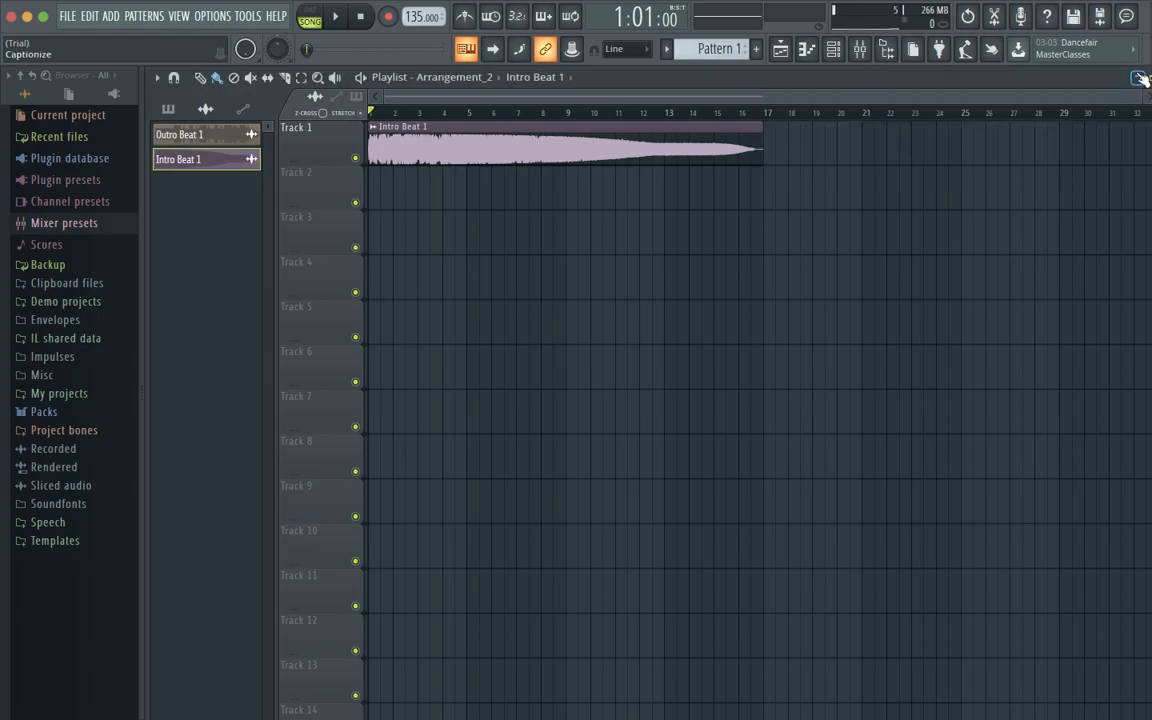
# Play Intro Beat 1 with the effects enabled, adjusting the system volume during playback, and stop near the end of the clip
pyautogui.press('space')
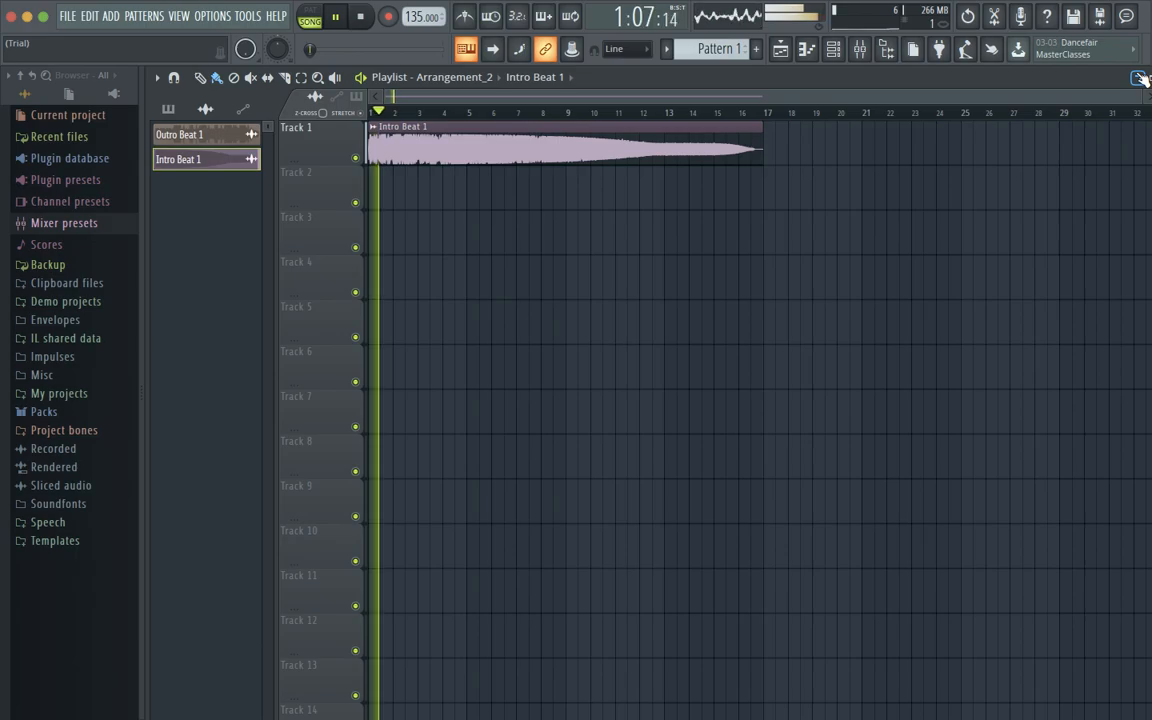
pyautogui.press('XF86AudioRaiseVolume')
pyautogui.press('XF86AudioLowerVolume')
pyautogui.press('XF86AudioLowerVolume')
pyautogui.press('XF86AudioLowerVolume')
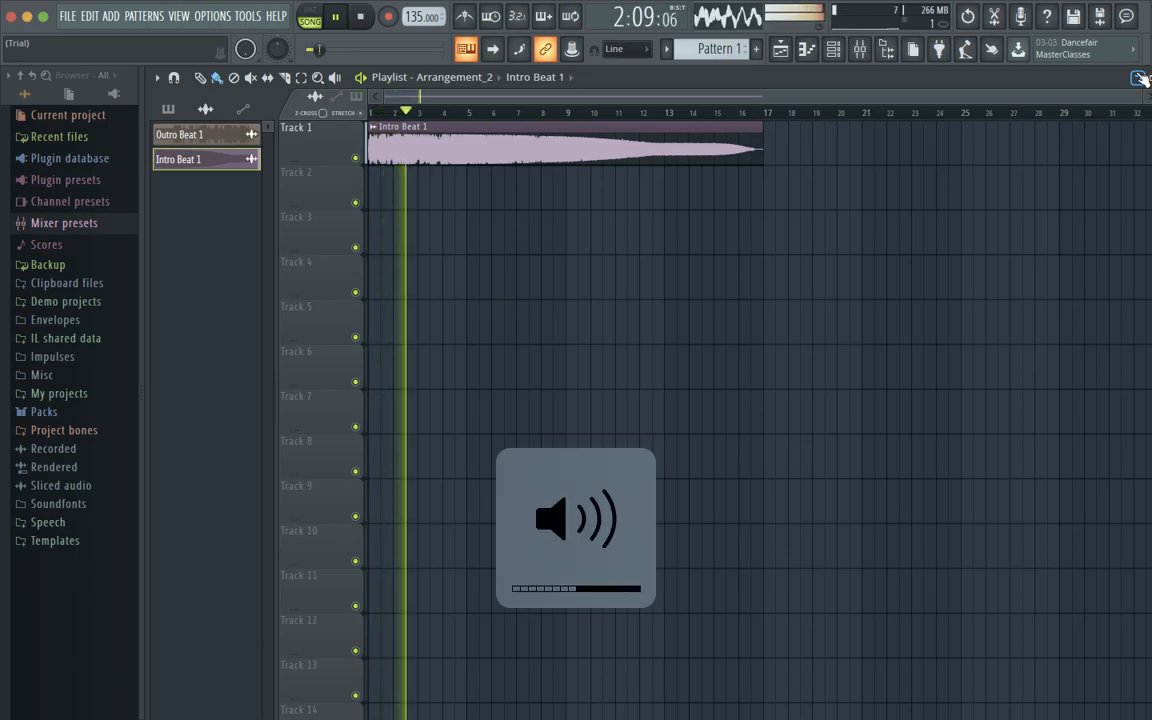
pyautogui.press('XF86AudioRaiseVolume')
pyautogui.press('XF86AudioRaiseVolume')
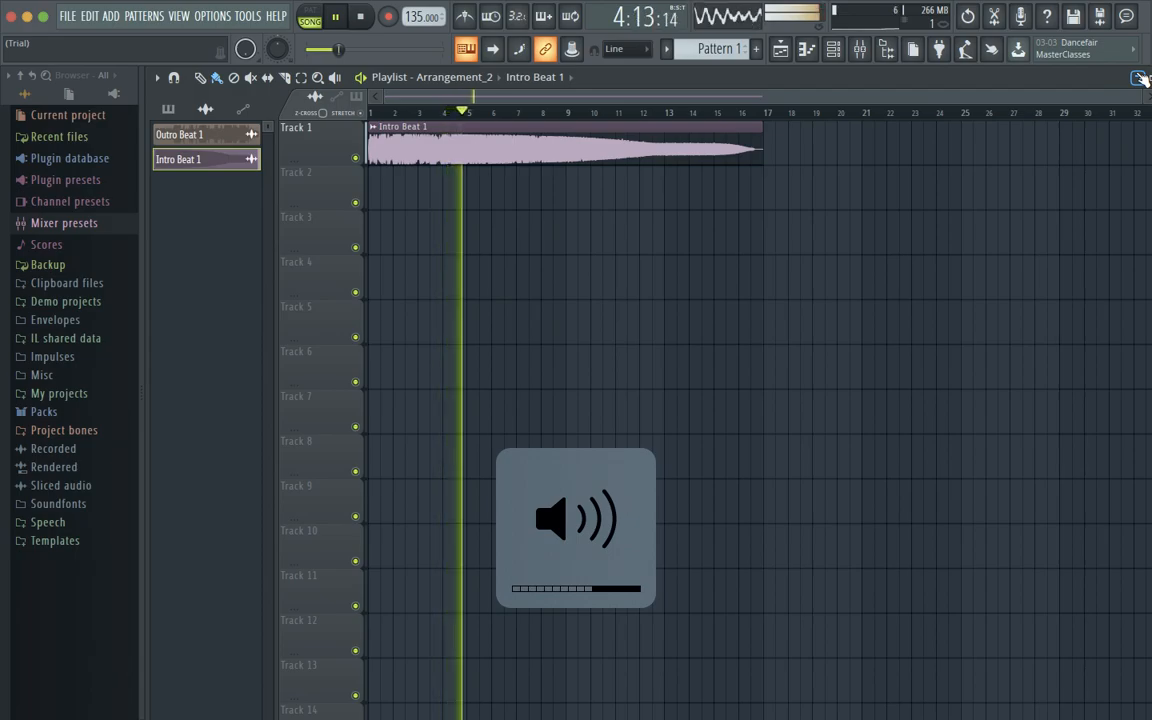
pyautogui.press('XF86AudioRaiseVolume')
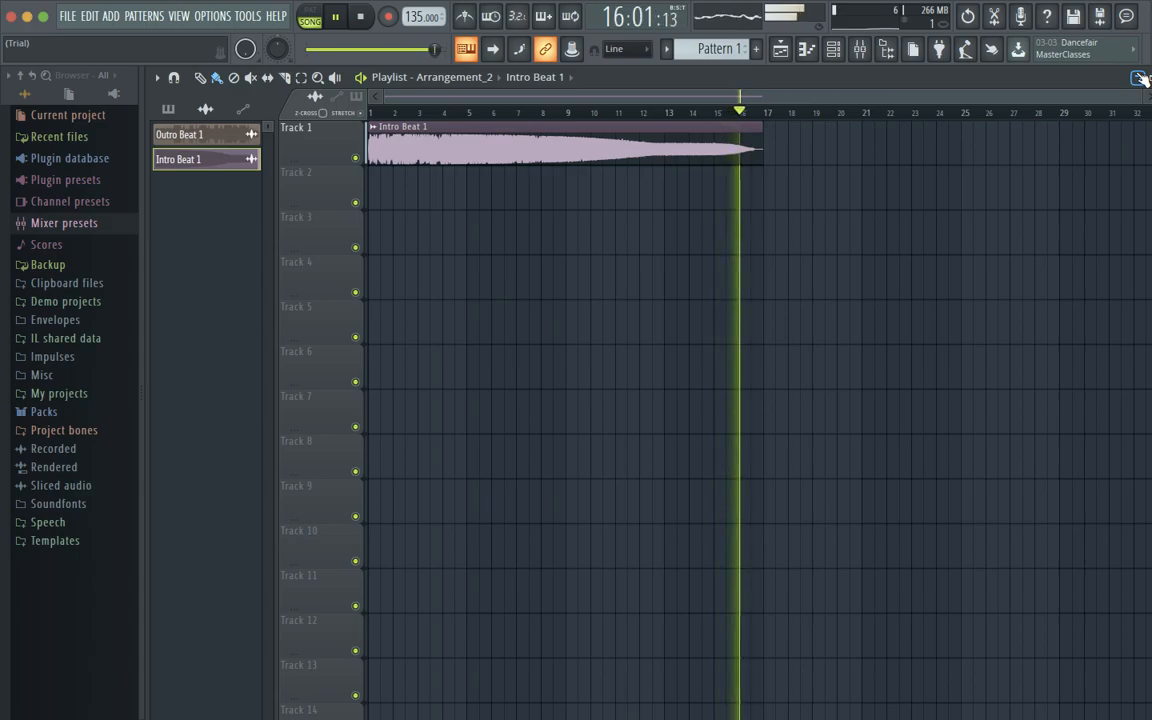
pyautogui.press('space')
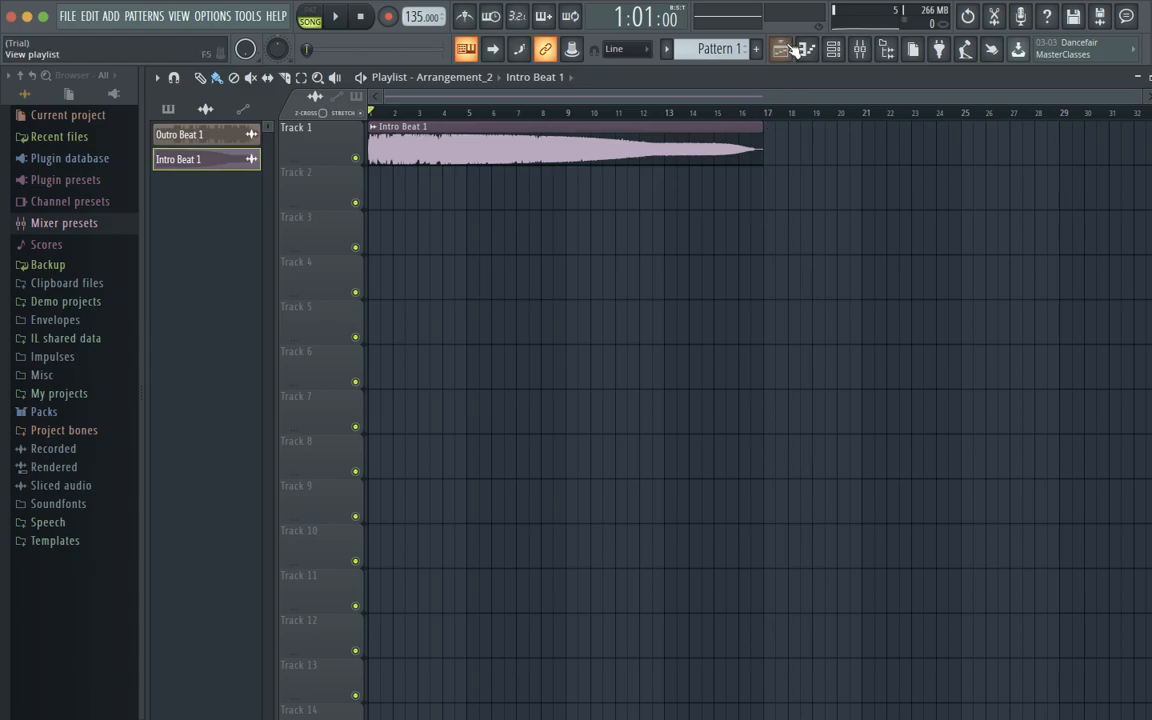
# Review the effects on Insert 1 and Insert 2 in the mixer and check the beats' mixer track routing in the channel rack
pyautogui.click(857, 49)
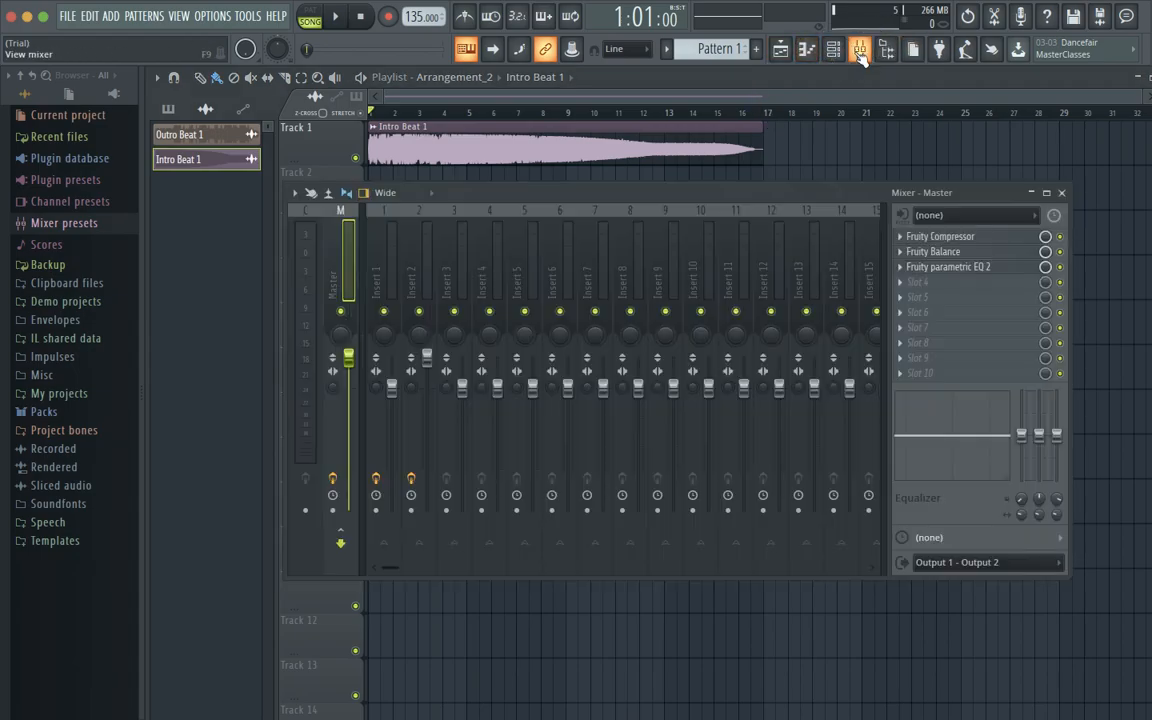
pyautogui.click(377, 262)
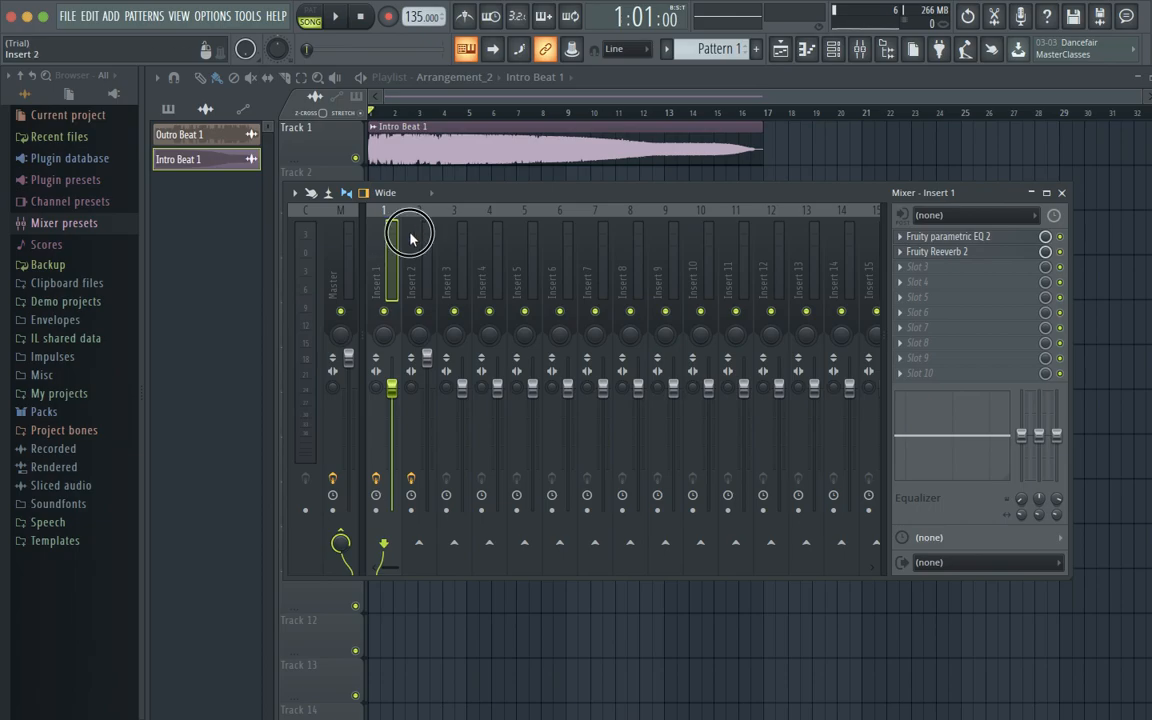
pyautogui.click(408, 233)
pyautogui.click(856, 42)
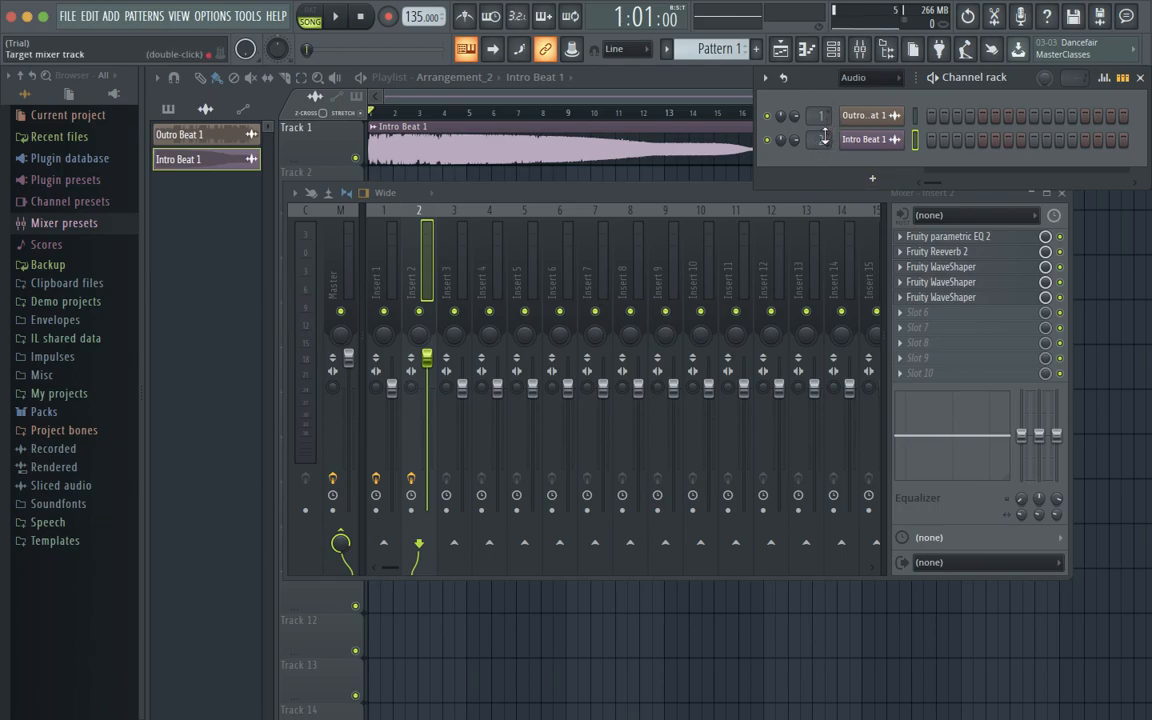
pyautogui.click(870, 79)
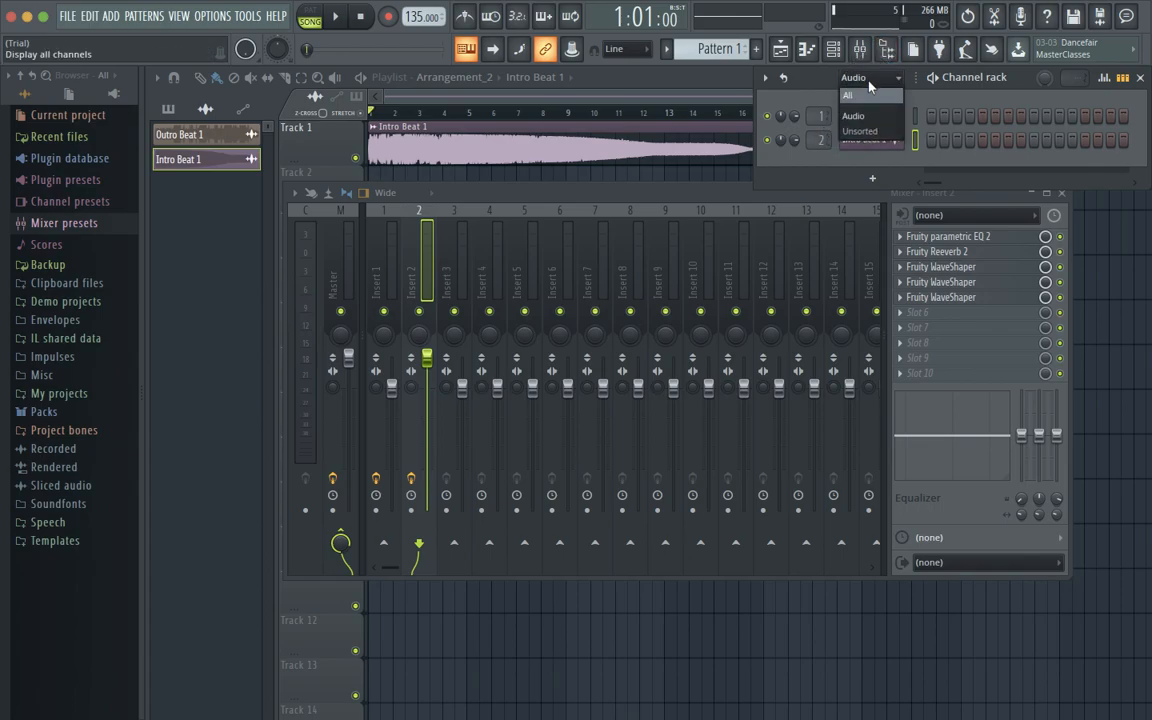
pyautogui.click(874, 80)
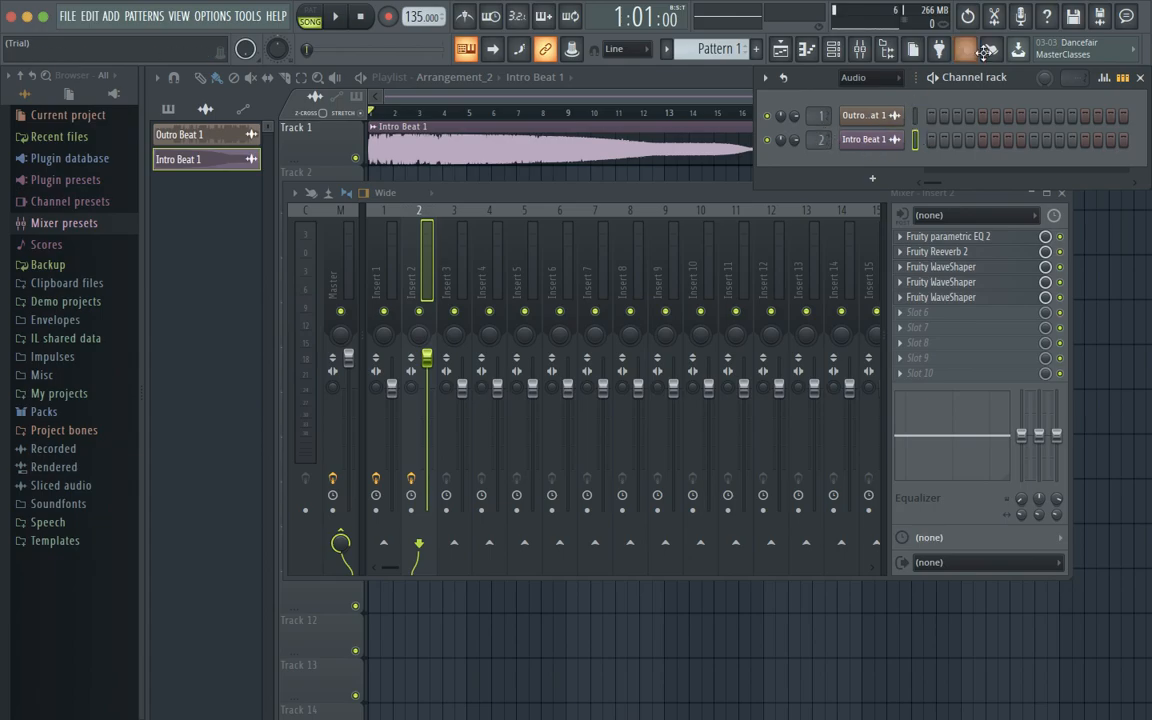
pyautogui.click(1140, 78)
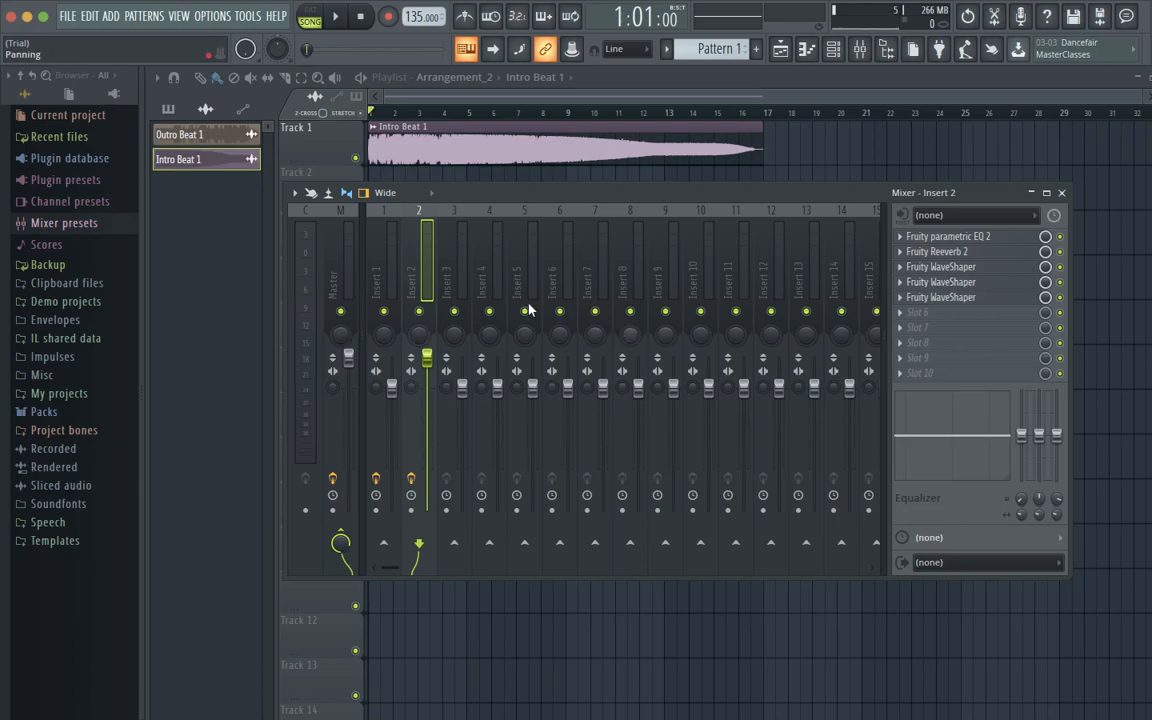
# Disable Fruity Compressor, Fruity Balance and Fruity parametric EQ 2 on the Master track, and lower the system volume
pyautogui.click(336, 235)
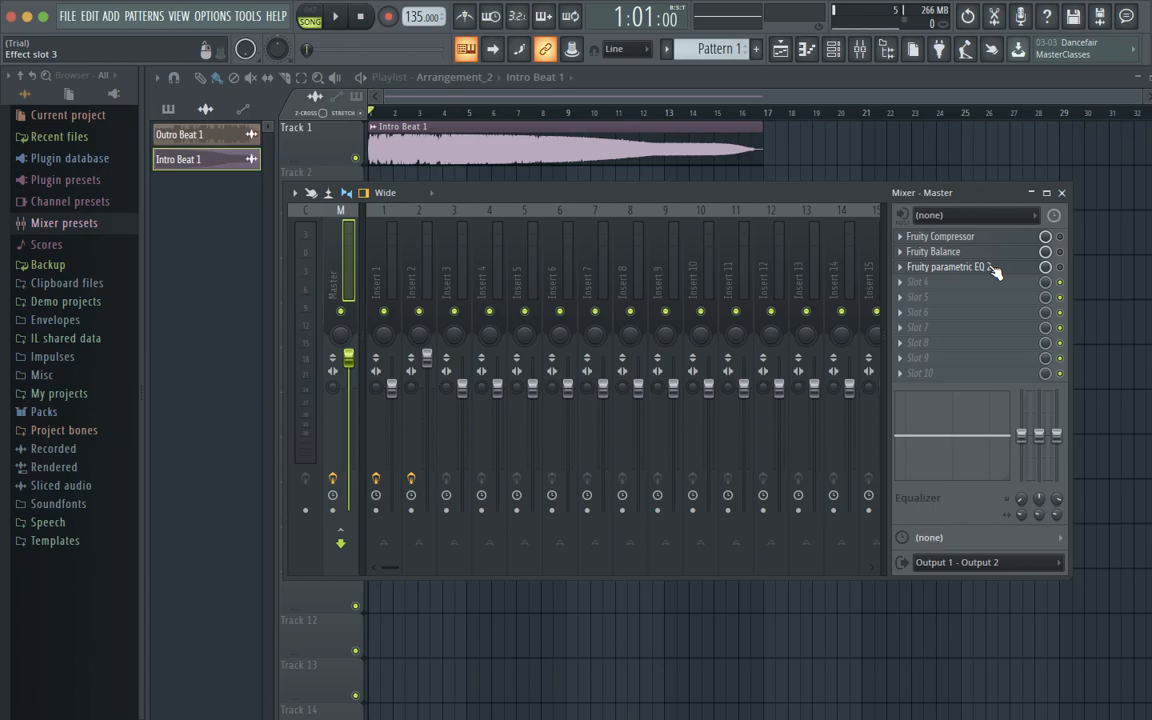
pyautogui.press('XF86AudioLowerVolume')
pyautogui.press('XF86AudioLowerVolume')
pyautogui.press('XF86AudioLowerVolume')
pyautogui.press('XF86AudioLowerVolume')
pyautogui.press('XF86AudioLowerVolume')
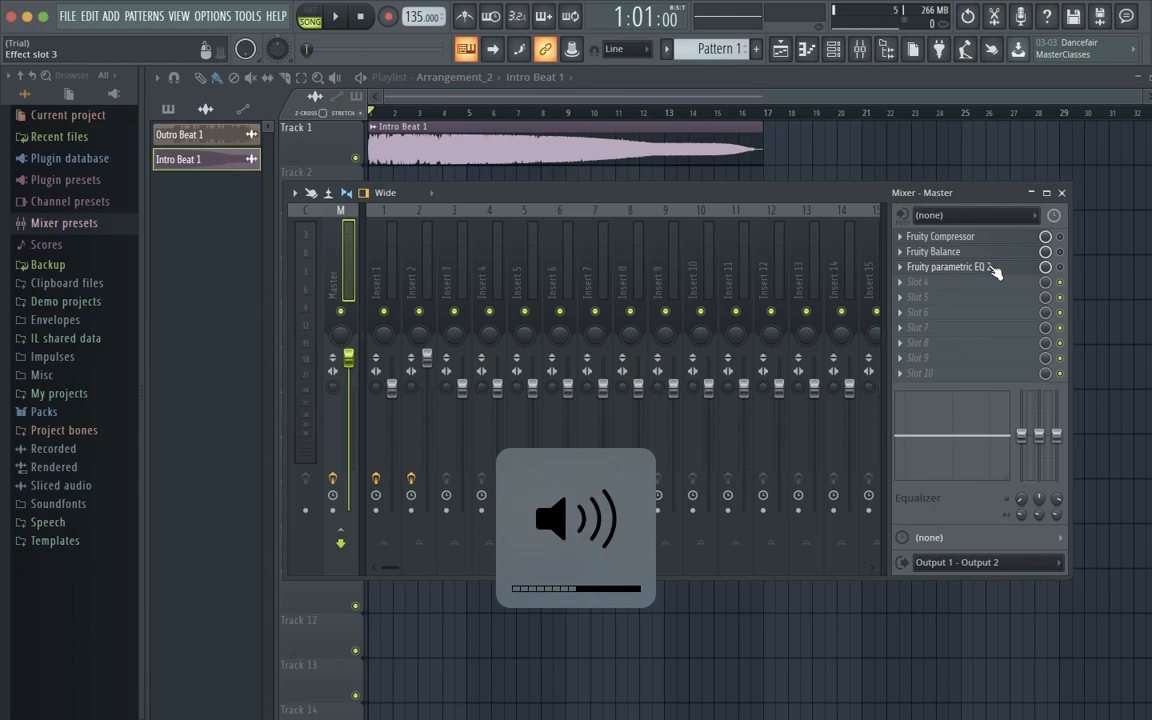
pyautogui.press('XF86AudioLowerVolume')
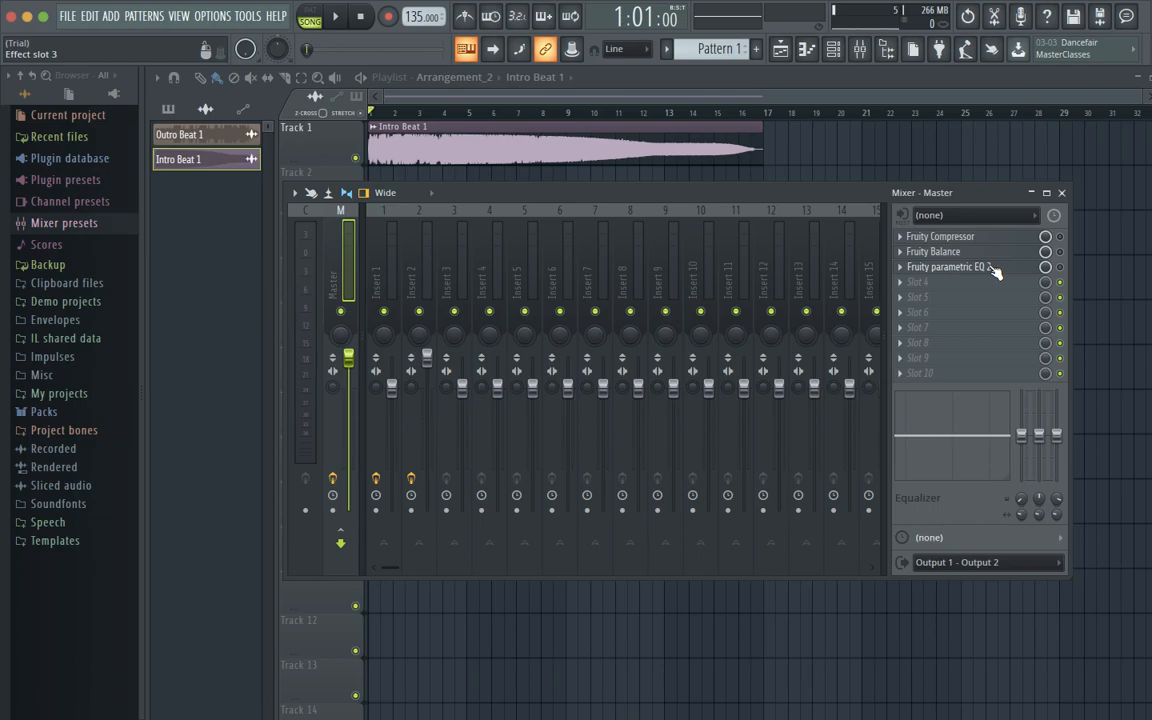
# Play Intro Beat 1 with only the Master effects disabled, raising the system volume during playback, and stop near the clip's end
pyautogui.press('space')
pyautogui.press('XF86AudioRaiseVolume')
pyautogui.press('XF86AudioRaiseVolume')
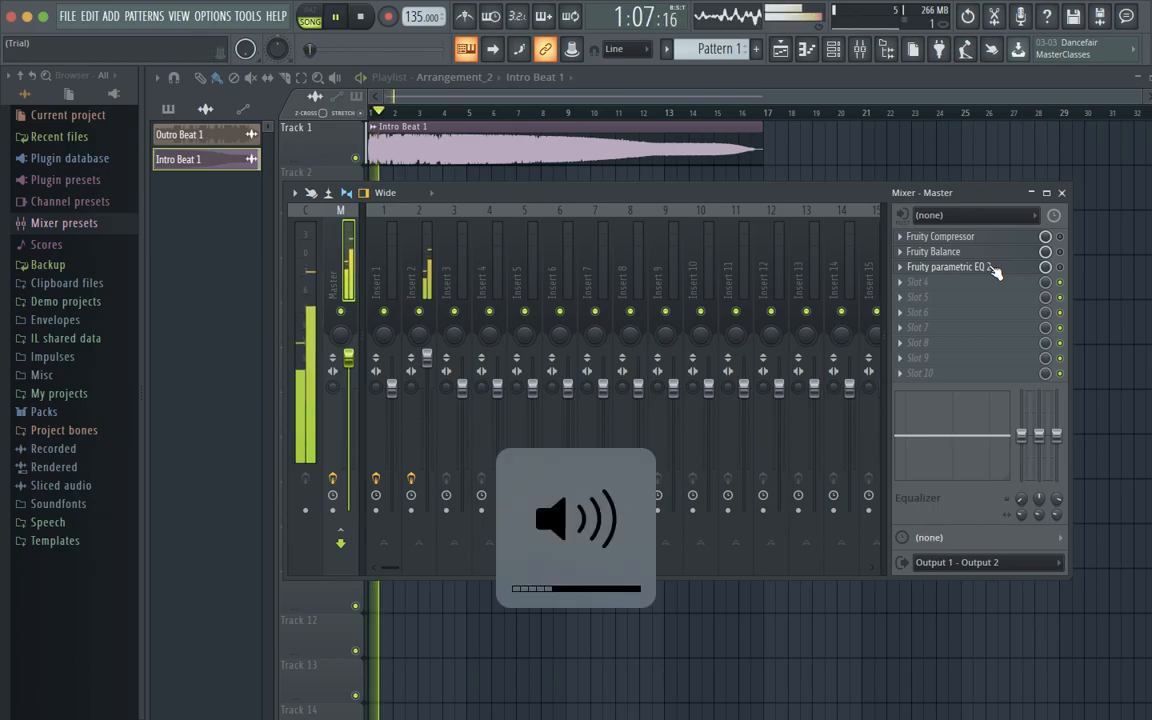
pyautogui.press('XF86AudioRaiseVolume')
pyautogui.press('XF86AudioRaiseVolume')
pyautogui.press('XF86AudioRaiseVolume')
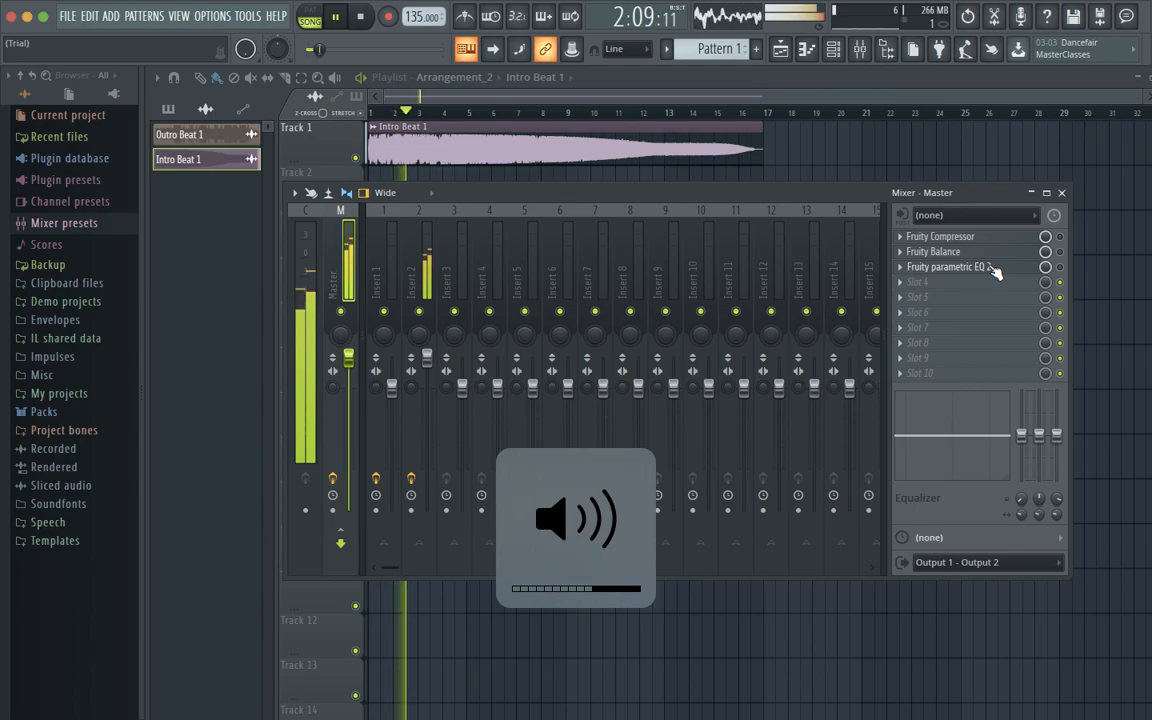
pyautogui.press('XF86AudioLowerVolume')
pyautogui.press('XF86AudioRaiseVolume')
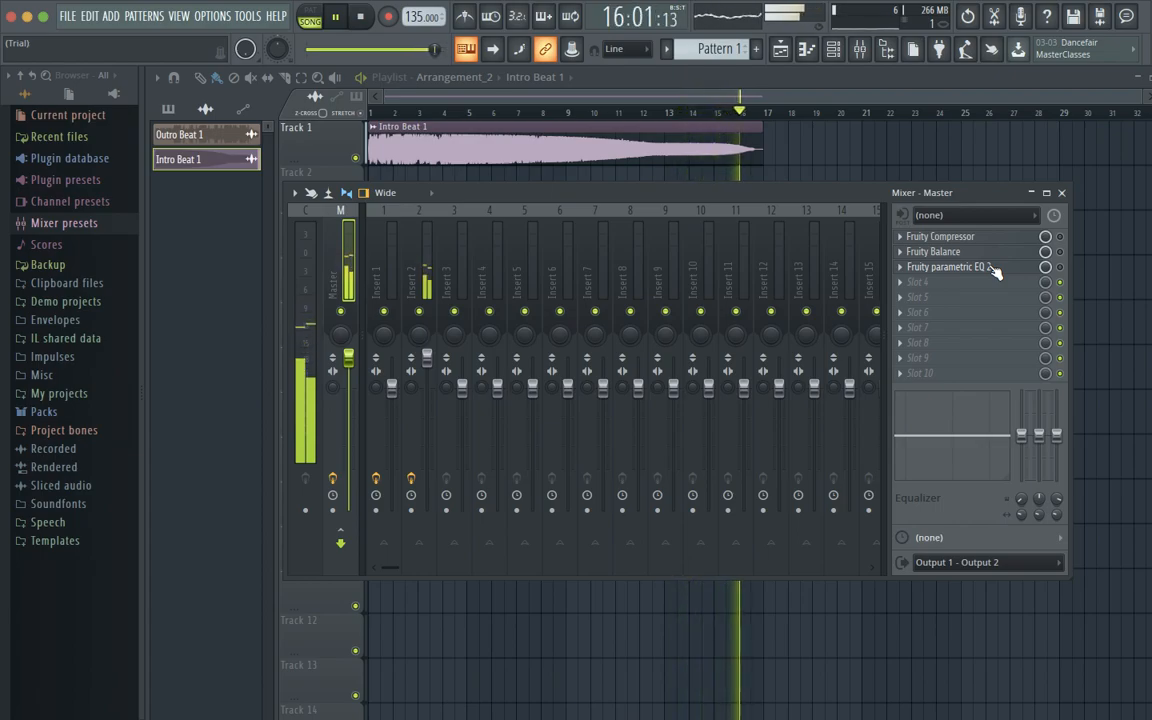
pyautogui.press('space')
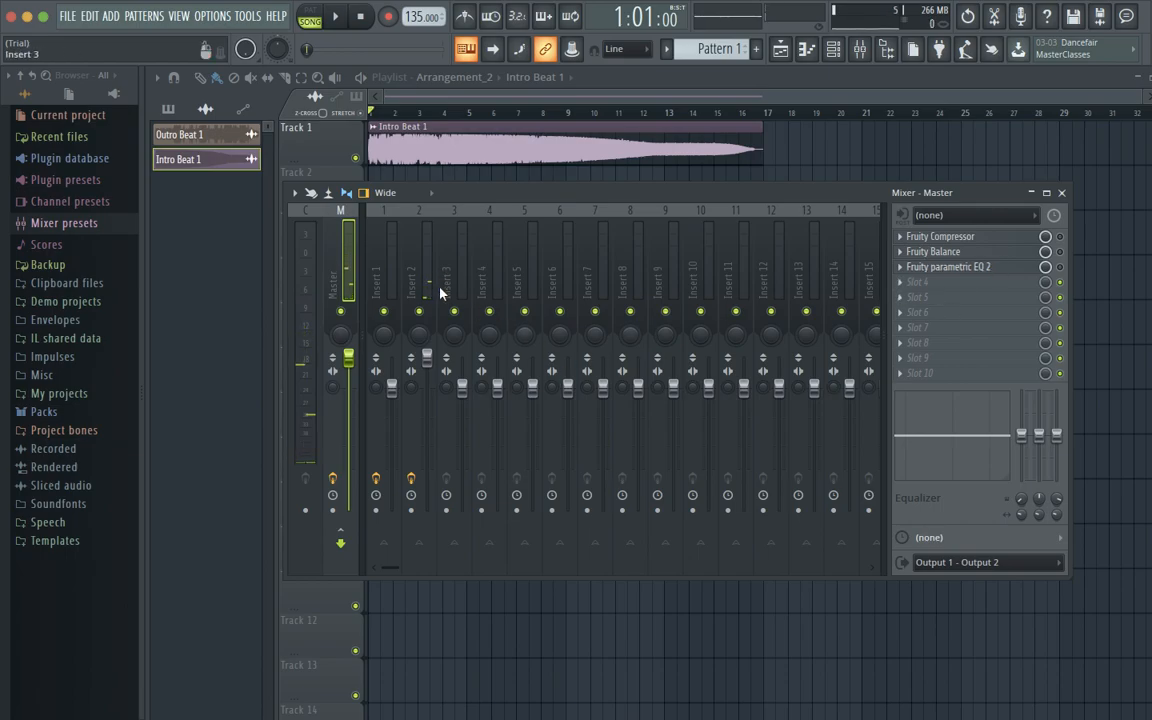
# Examine the equalizer curve of Fruity parametric EQ 2 on Insert 2, and close the plugin
pyautogui.click(409, 244)
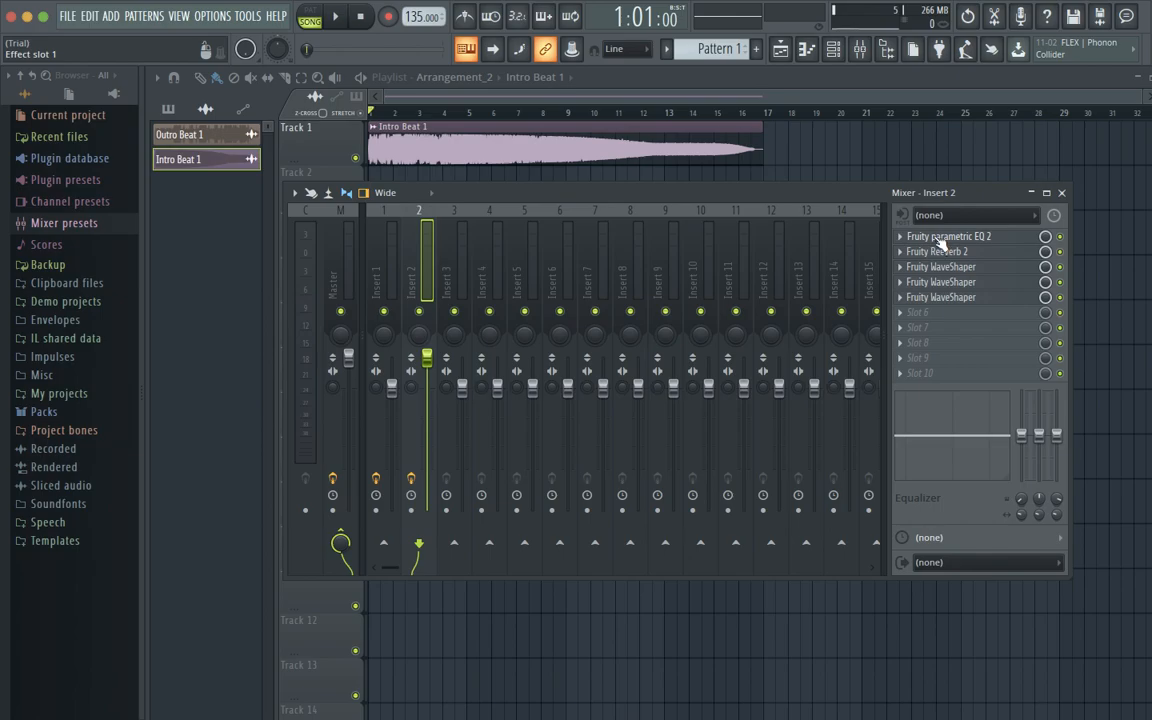
pyautogui.click(945, 238)
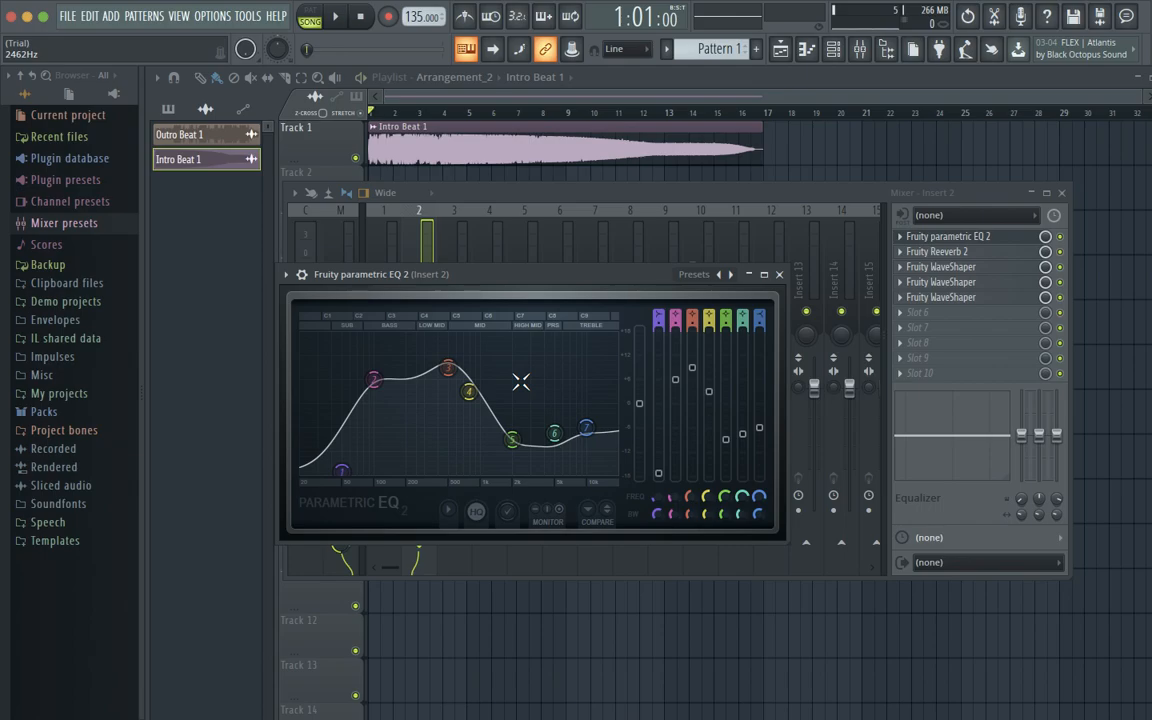
pyautogui.press('space')
pyautogui.press('space')
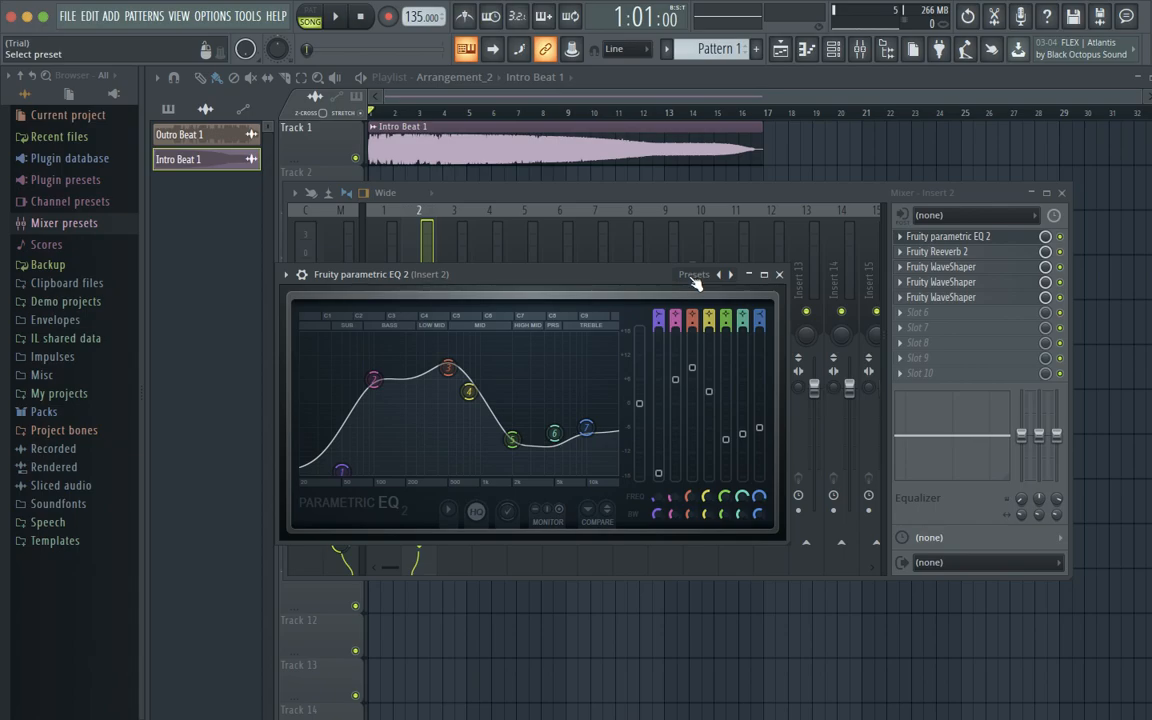
pyautogui.click(781, 277)
# Examine the low cut, bass, damping and dry level controls of Fruity Reeverb 2 on Insert 2, and close the plugin
pyautogui.click(944, 252)
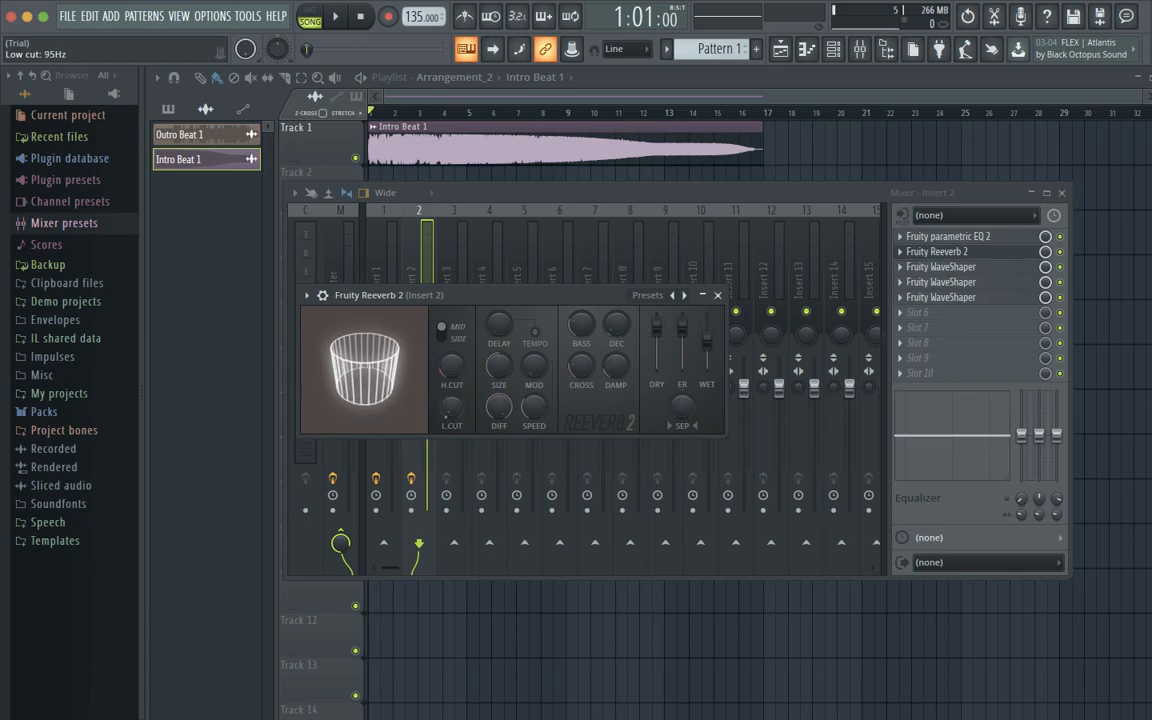
pyautogui.moveTo(452, 407); pyautogui.dragTo(452, 396)
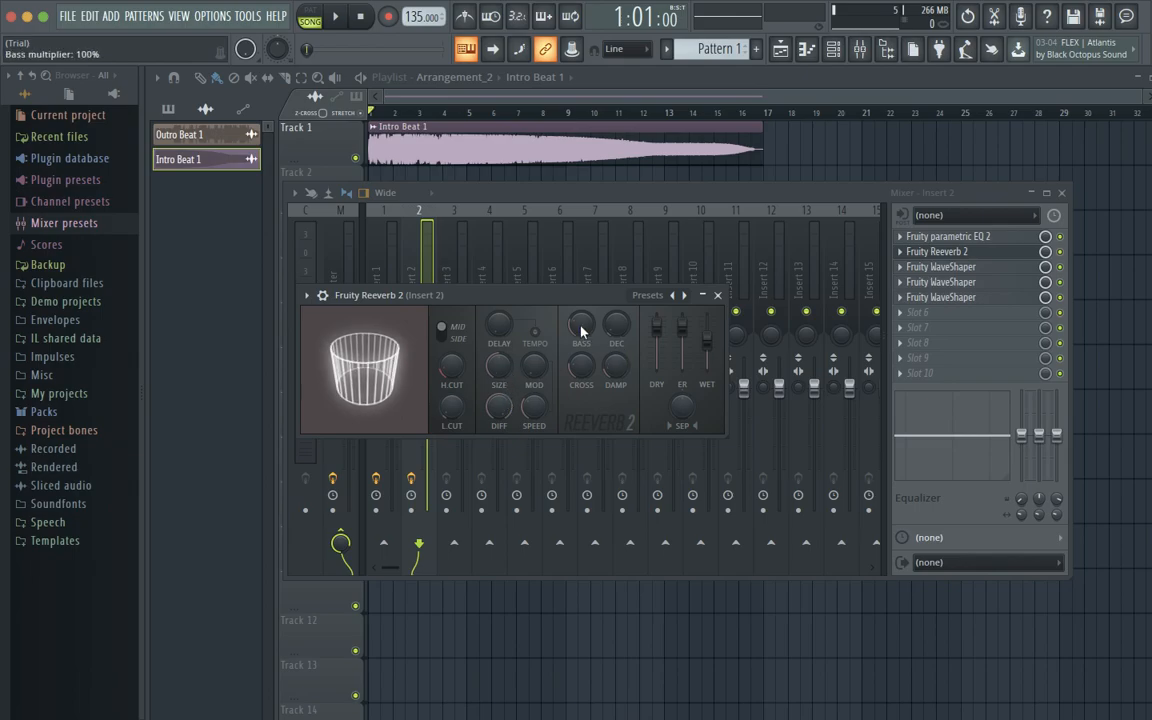
pyautogui.moveTo(581, 327); pyautogui.dragTo(581, 329)
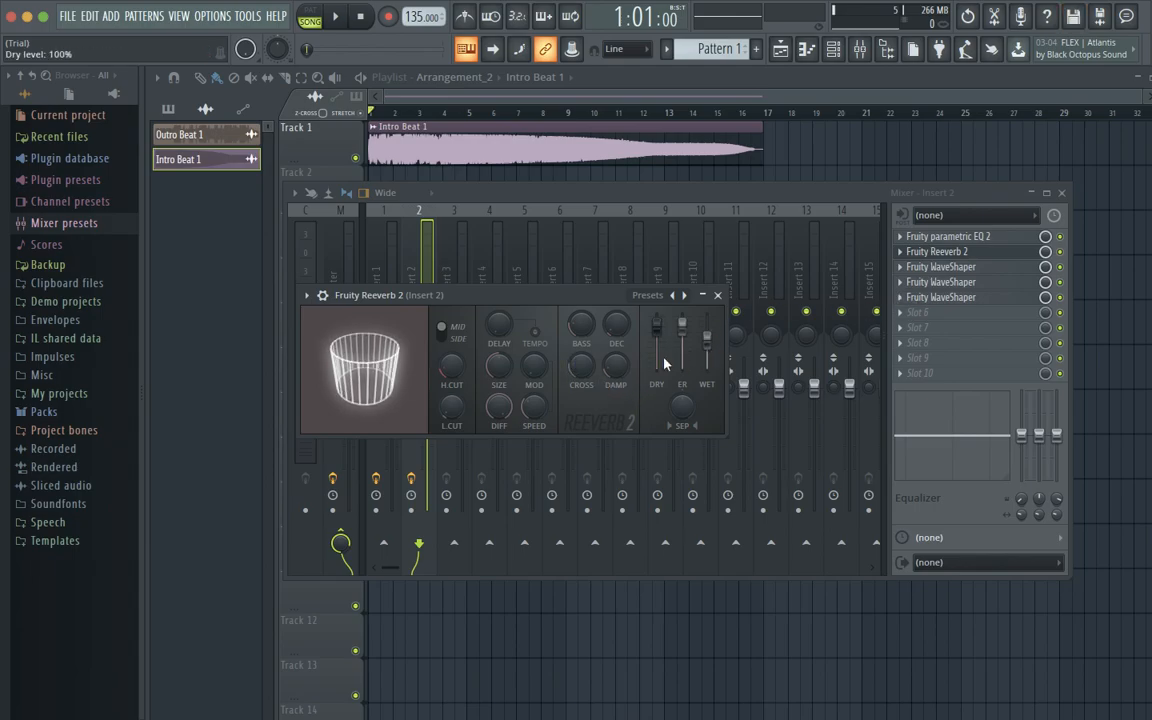
pyautogui.moveTo(617, 366); pyautogui.dragTo(617, 363)
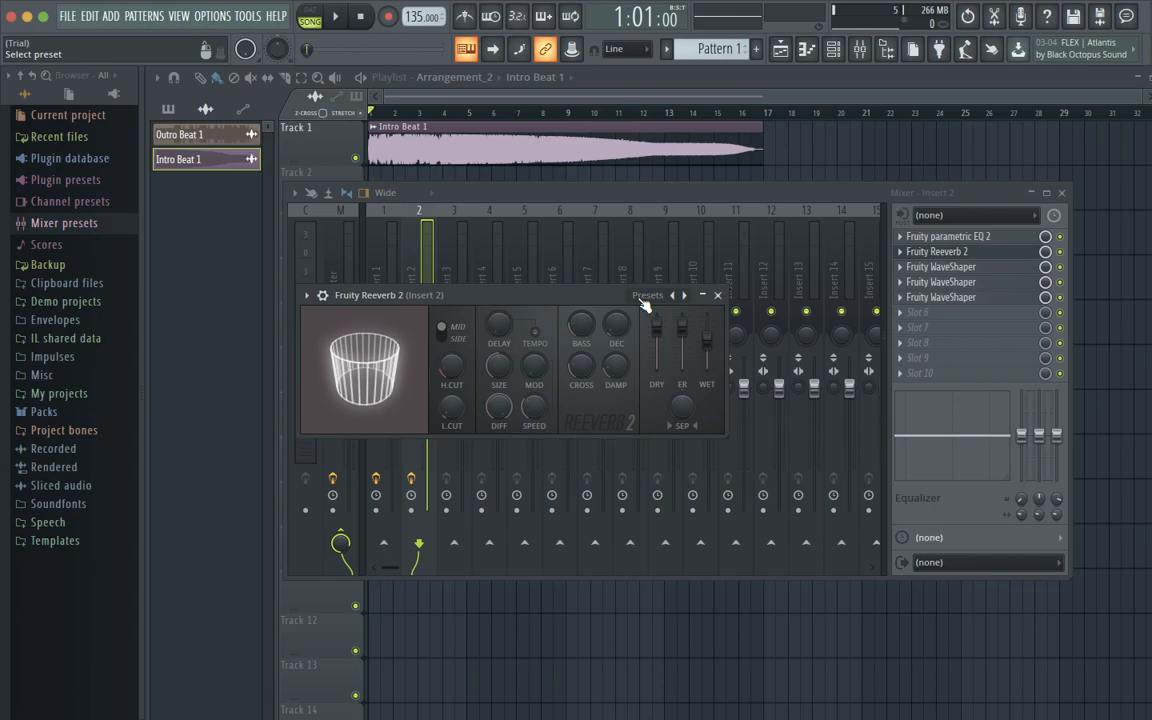
pyautogui.click(718, 297)
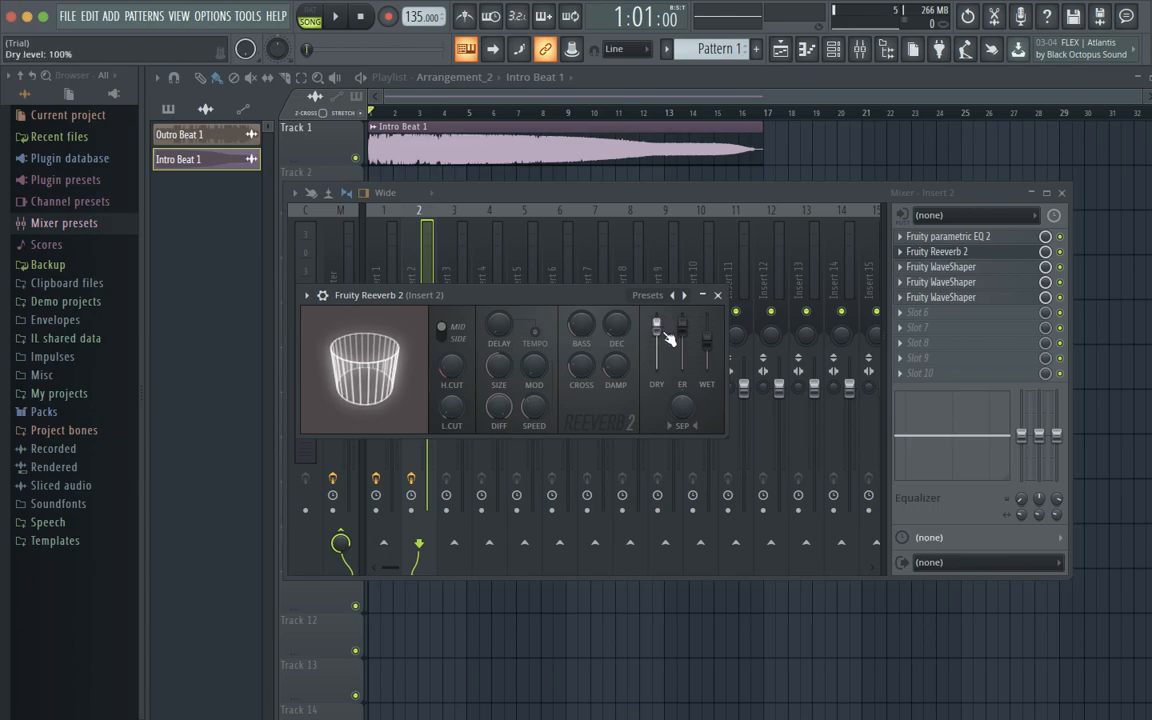
pyautogui.click(719, 296)
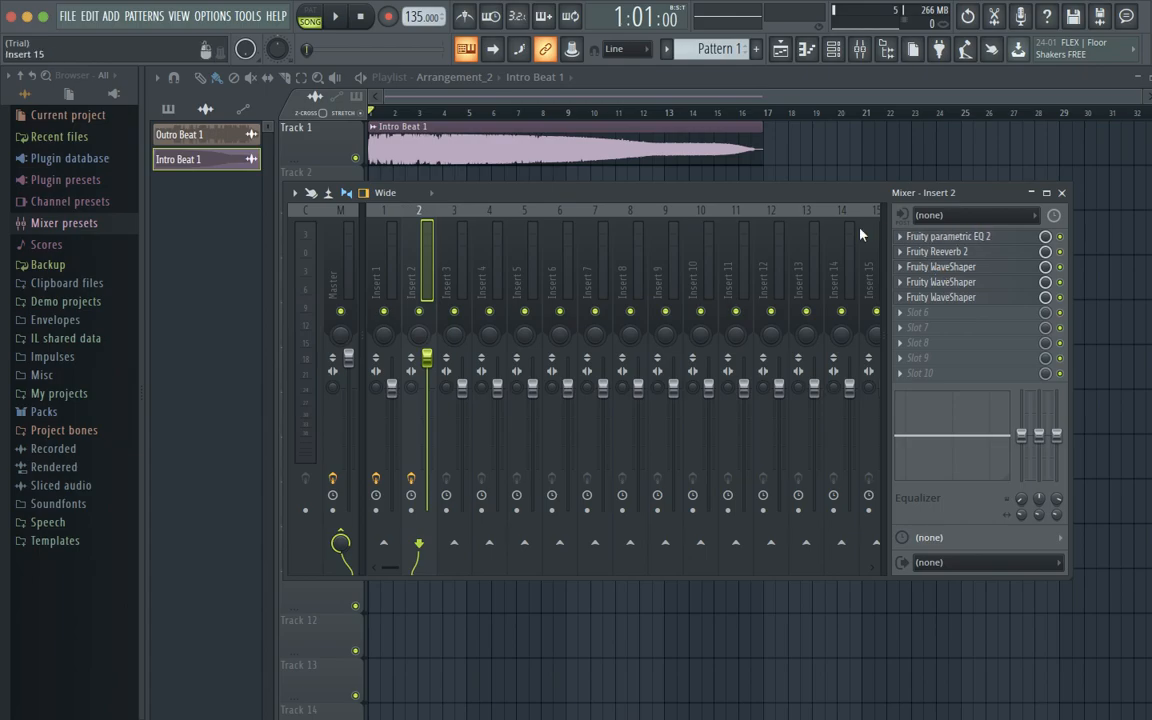
pyautogui.hotkey('ctrl', 'Left')
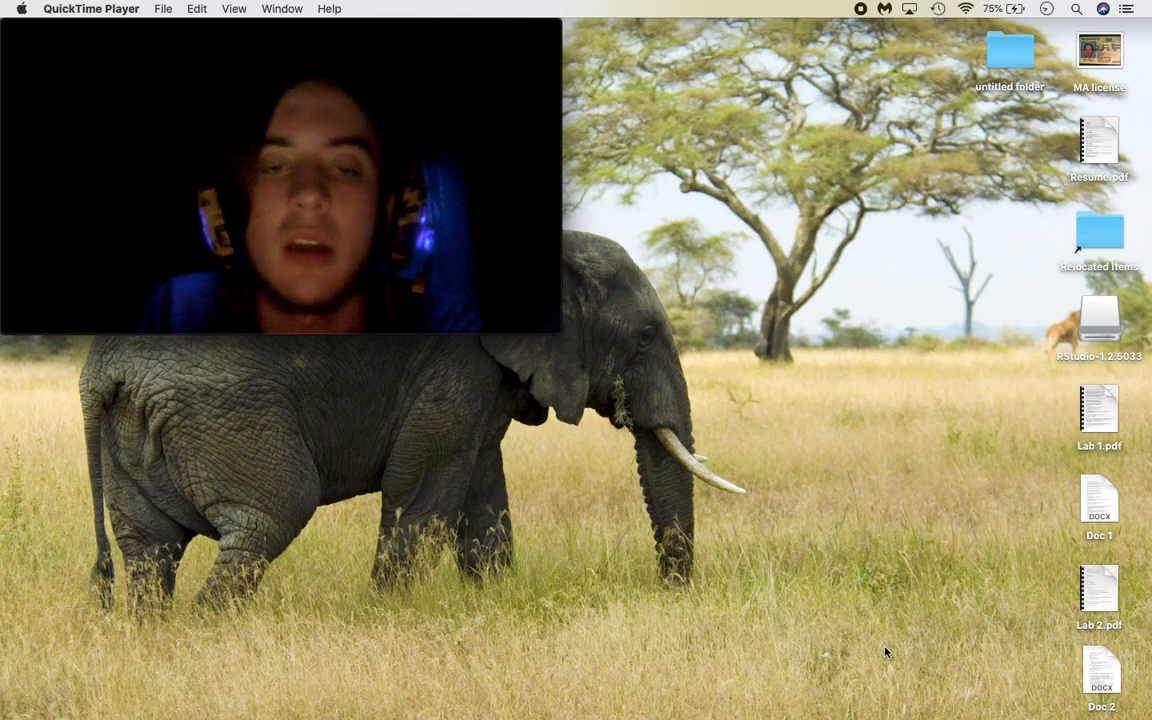
pyautogui.hotkey('ctrl', 'Right')
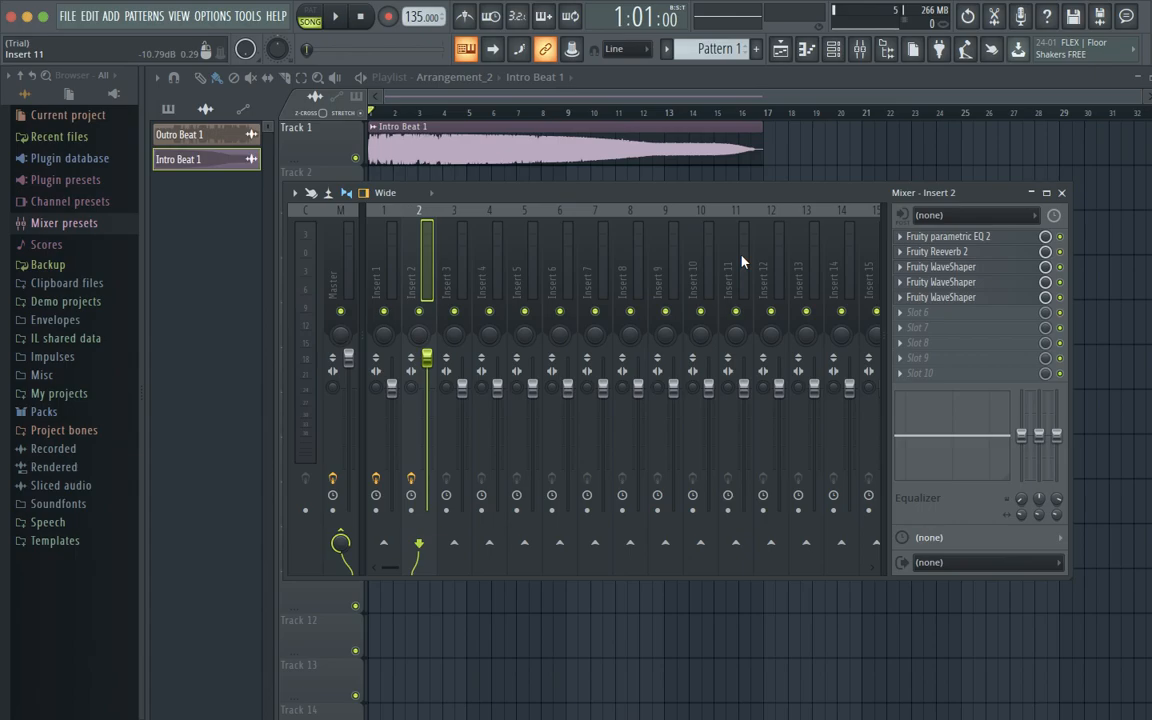
# View the curves of the three Fruity WaveShaper effects on Insert 2 one after another, closing each plugin
pyautogui.click(929, 276)
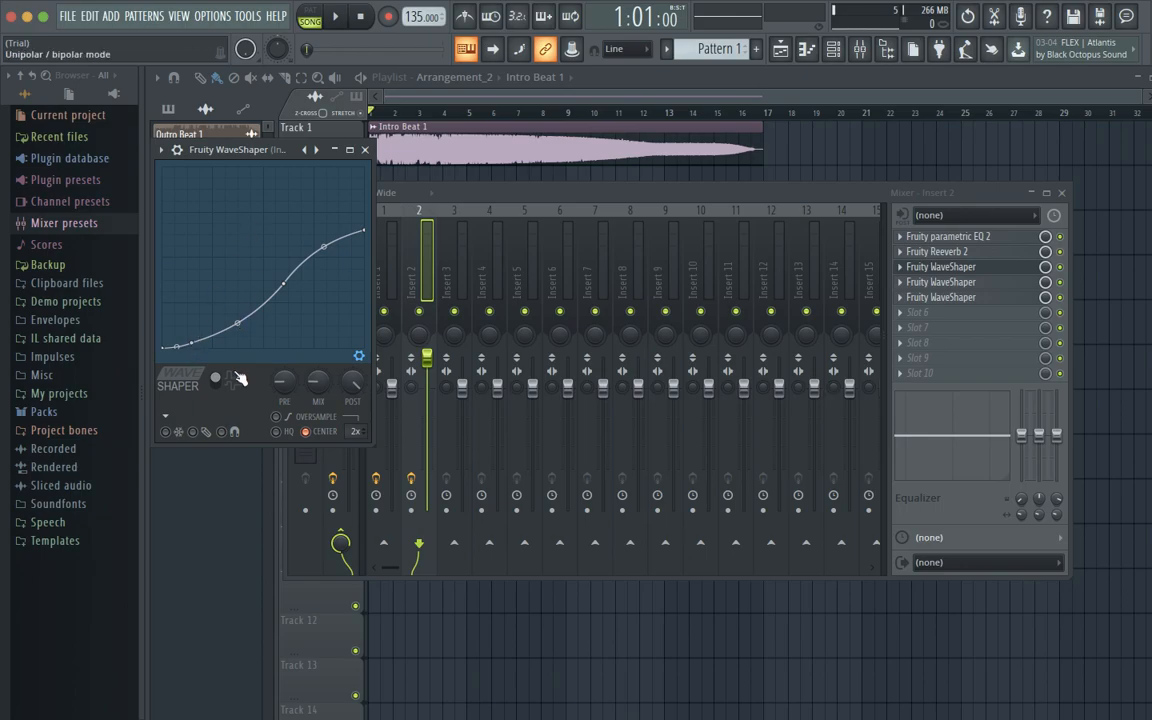
pyautogui.click(364, 149)
pyautogui.click(970, 288)
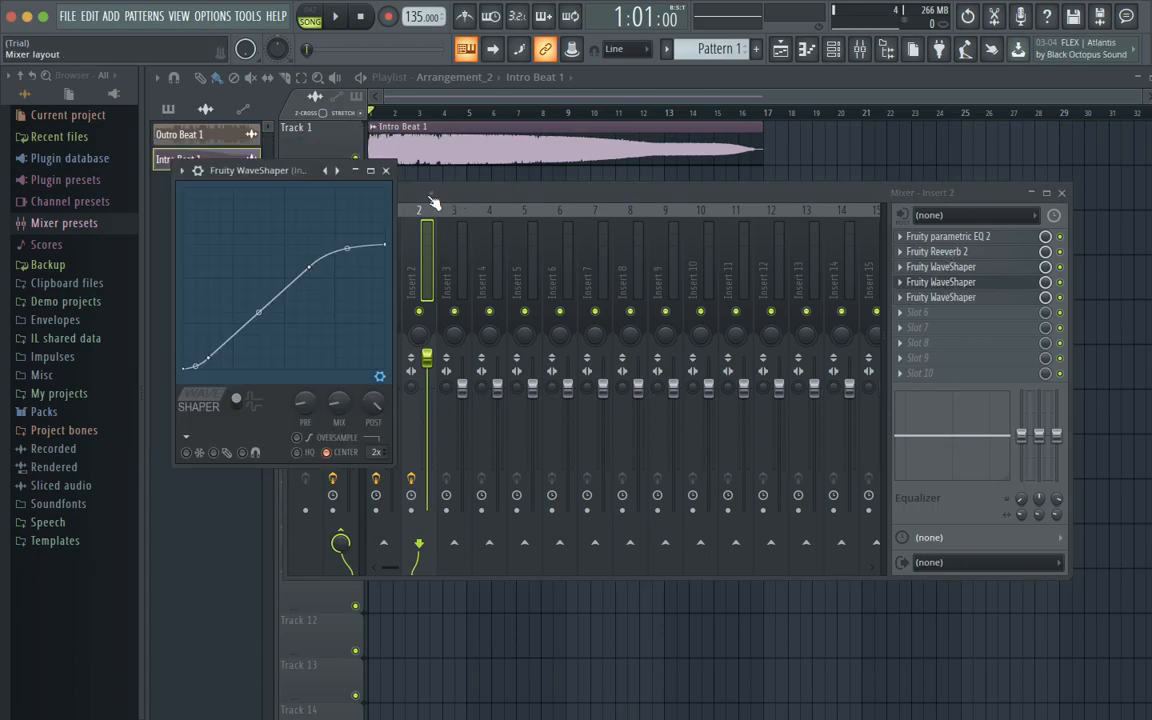
pyautogui.click(364, 149)
pyautogui.click(945, 297)
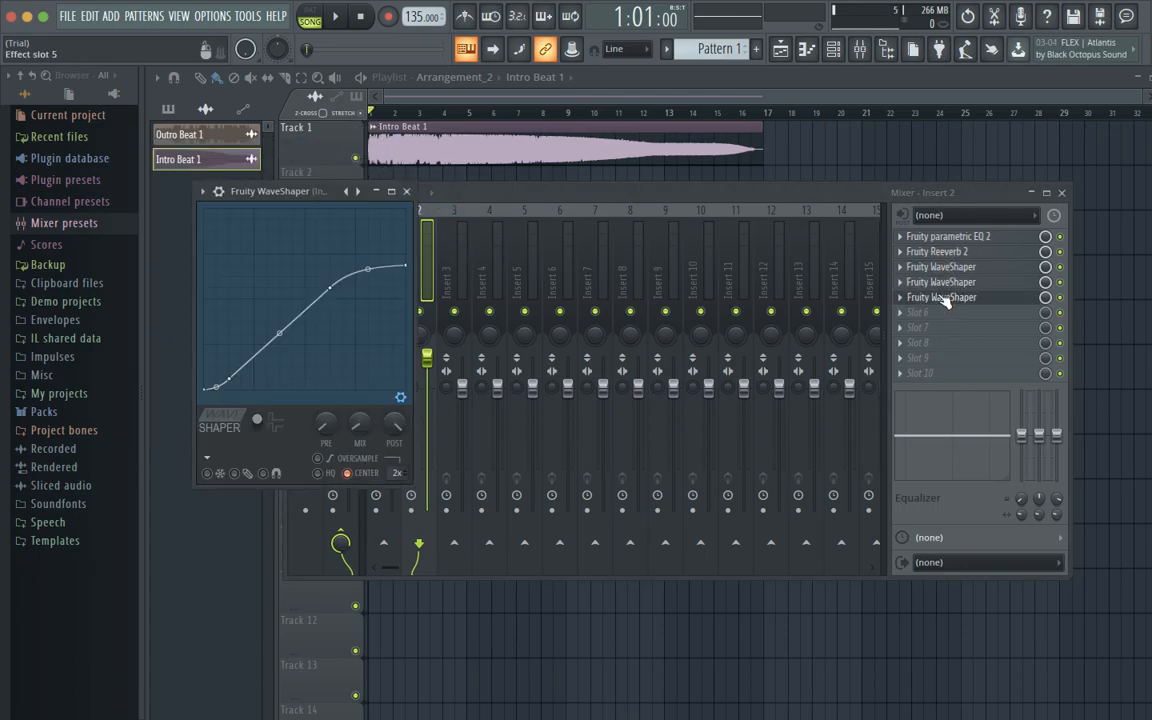
pyautogui.click(407, 191)
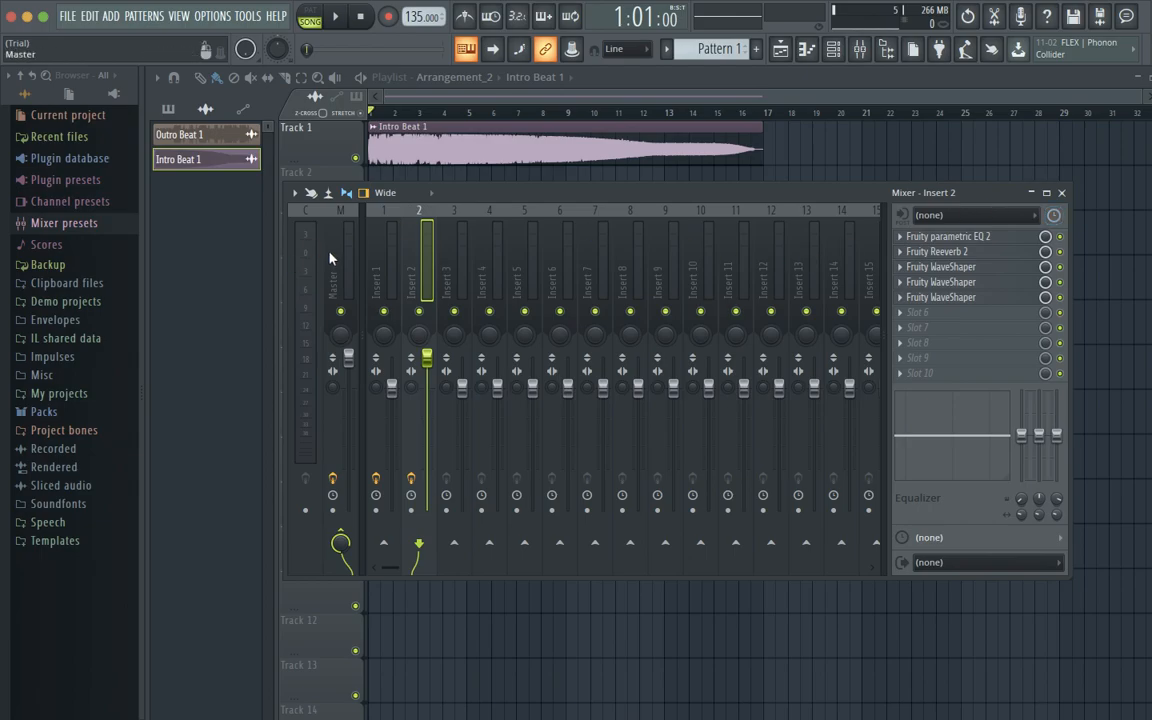
# Close the mixer and switch the playlist from Arrangement_2 to the arrangement containing Outro Beat 1
pyautogui.click(1061, 192)
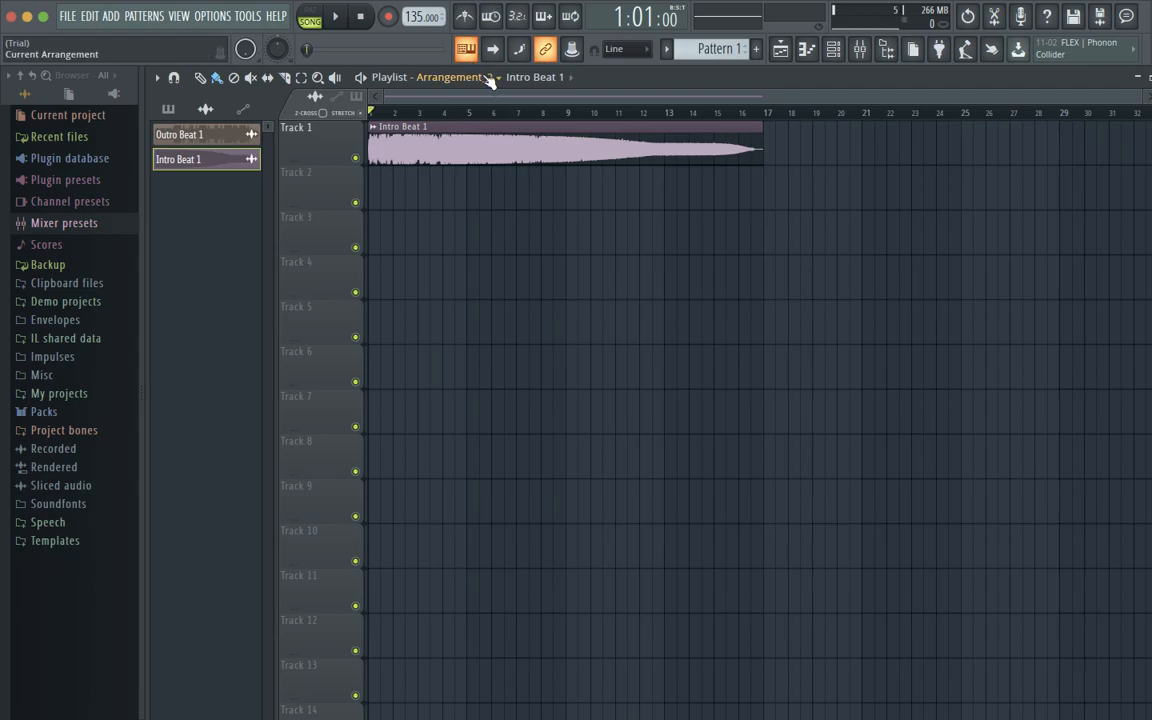
pyautogui.click(442, 77)
pyautogui.click(466, 111)
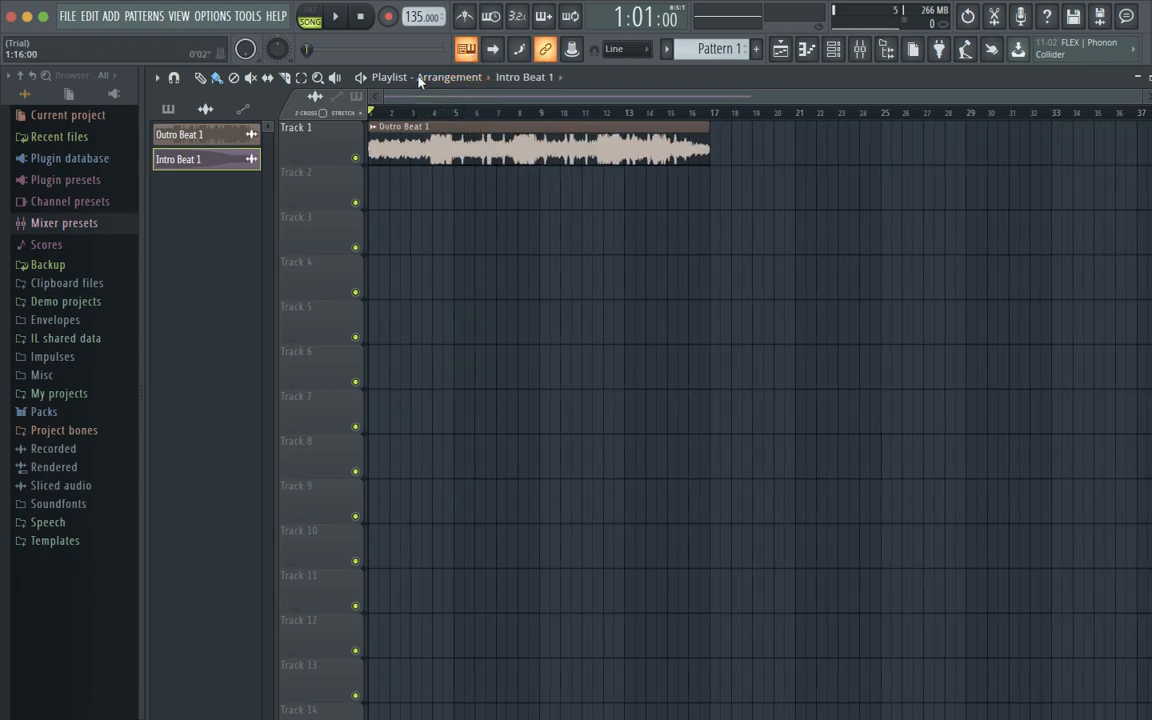
# Show the Insert 1 and Master effects in the mixer, then play the opening bars of Outro Beat 1 with Insert 1 selected
pyautogui.click(859, 49)
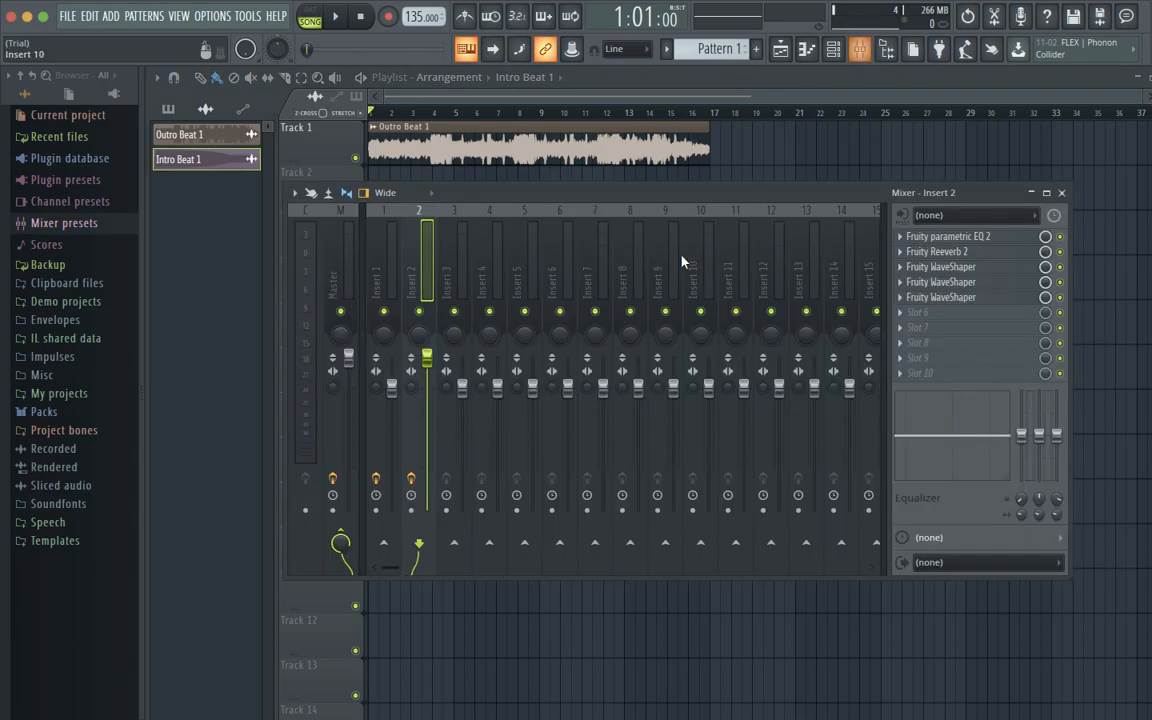
pyautogui.click(385, 260)
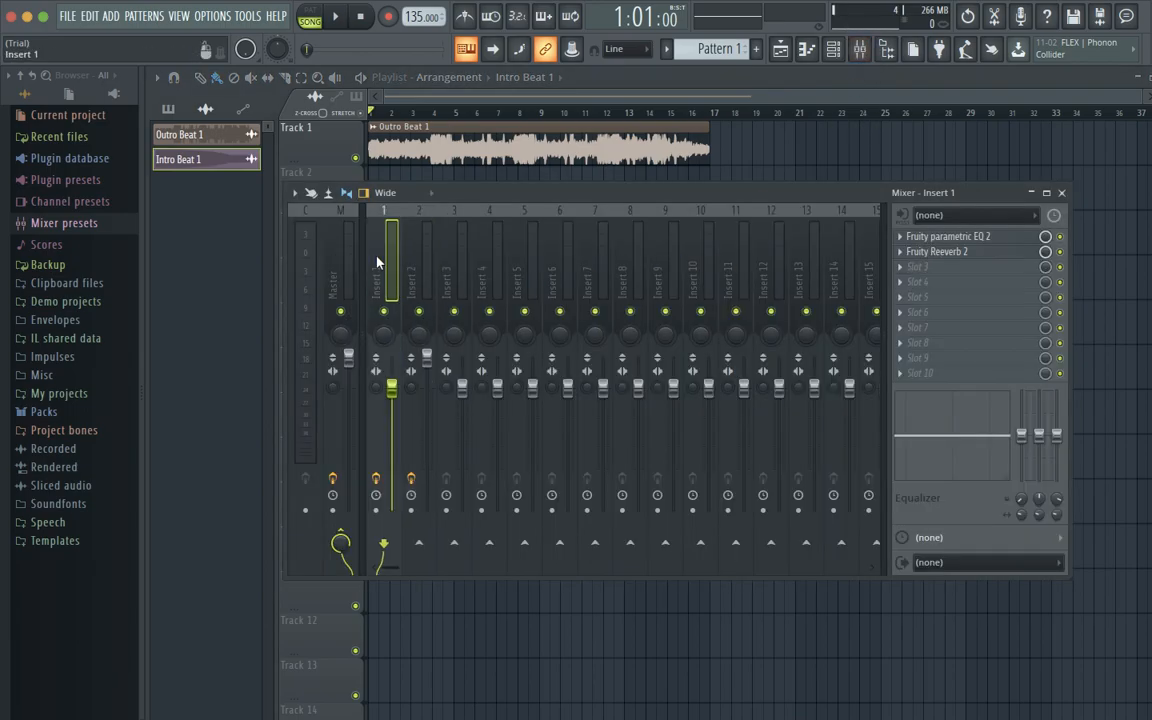
pyautogui.click(338, 256)
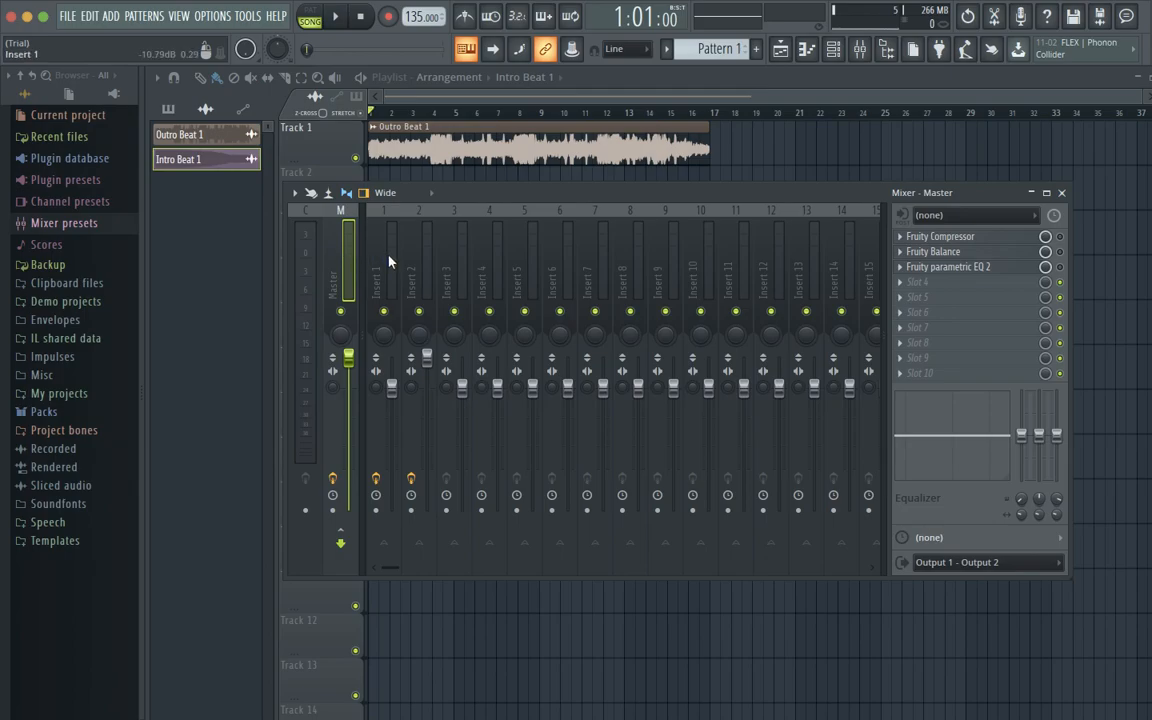
pyautogui.click(383, 254)
pyautogui.press('space')
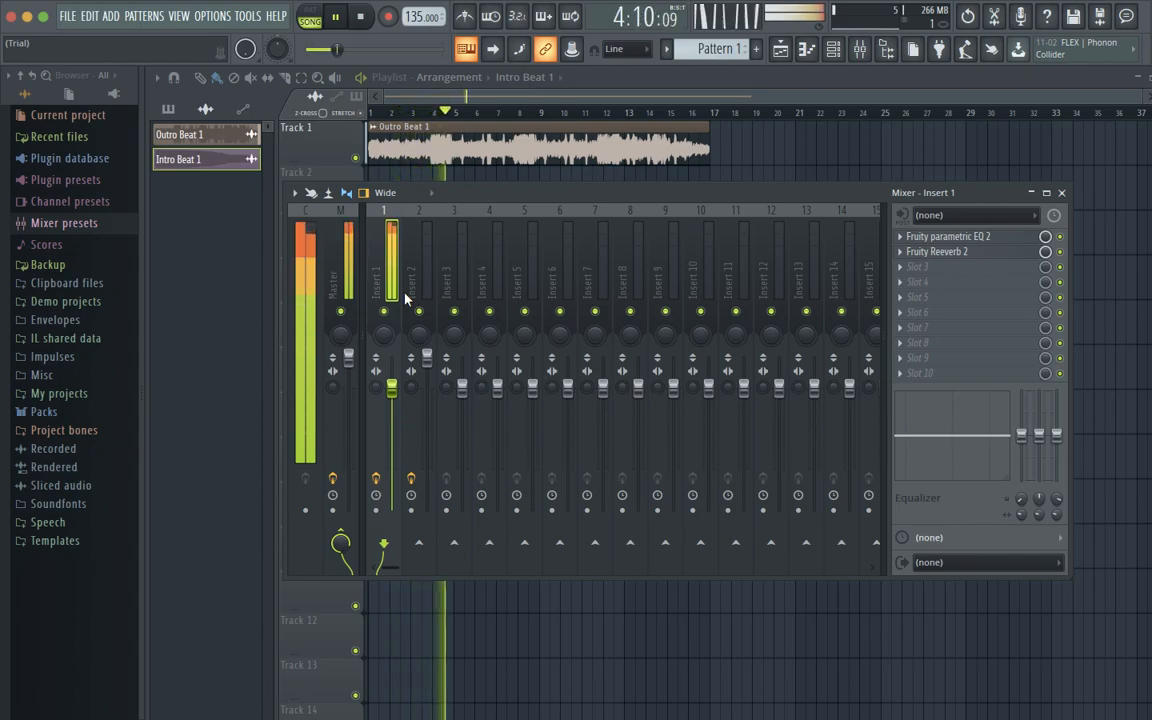
pyautogui.press('space')
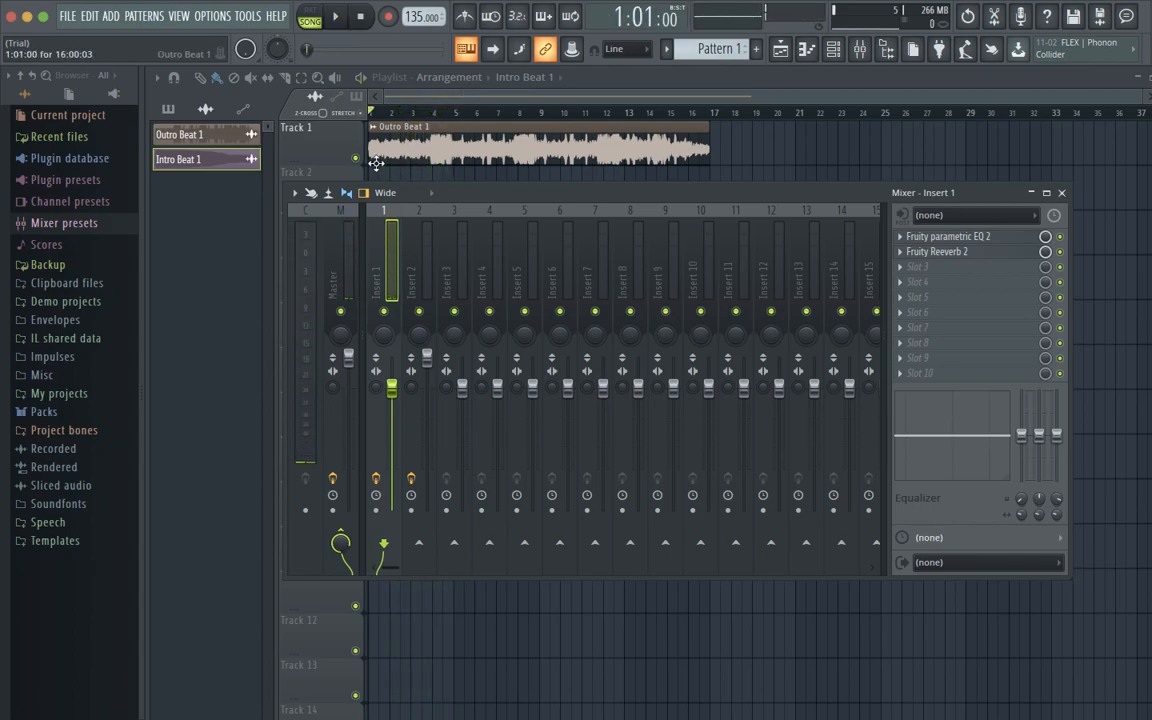
# Enable Fruity Compressor, Fruity Balance and Fruity parametric EQ 2 on the Master, and switch all three back off
pyautogui.click(340, 260)
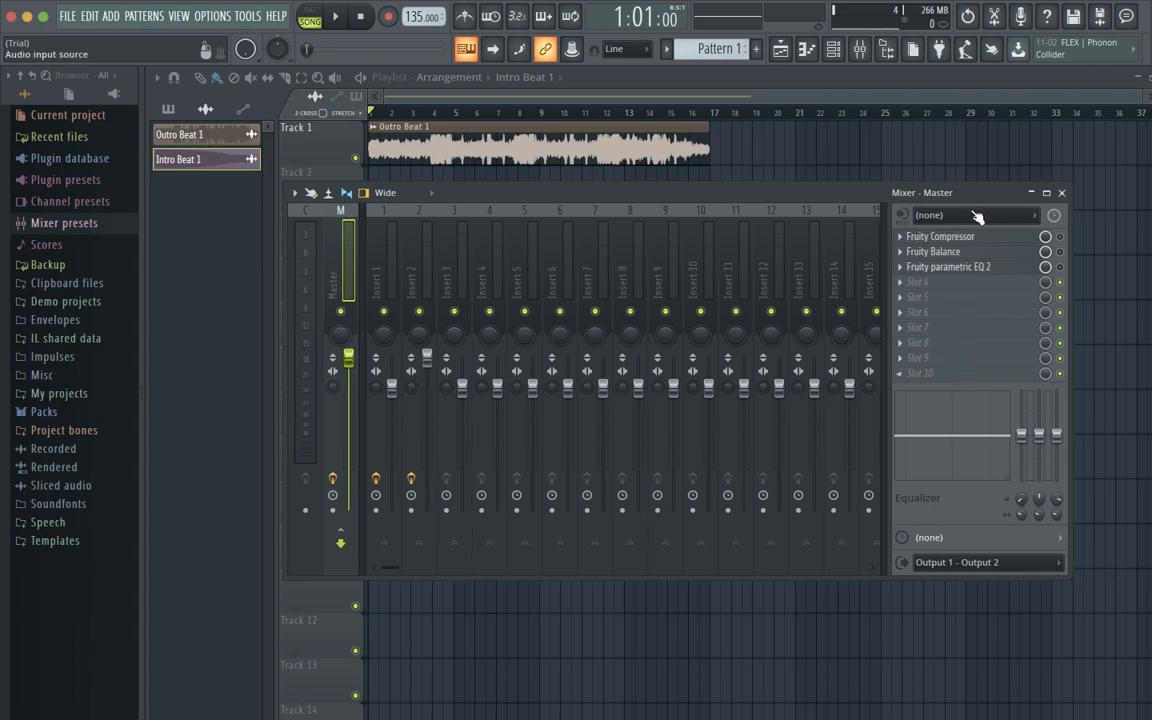
pyautogui.click(1060, 237)
pyautogui.click(1060, 253)
pyautogui.click(1060, 267)
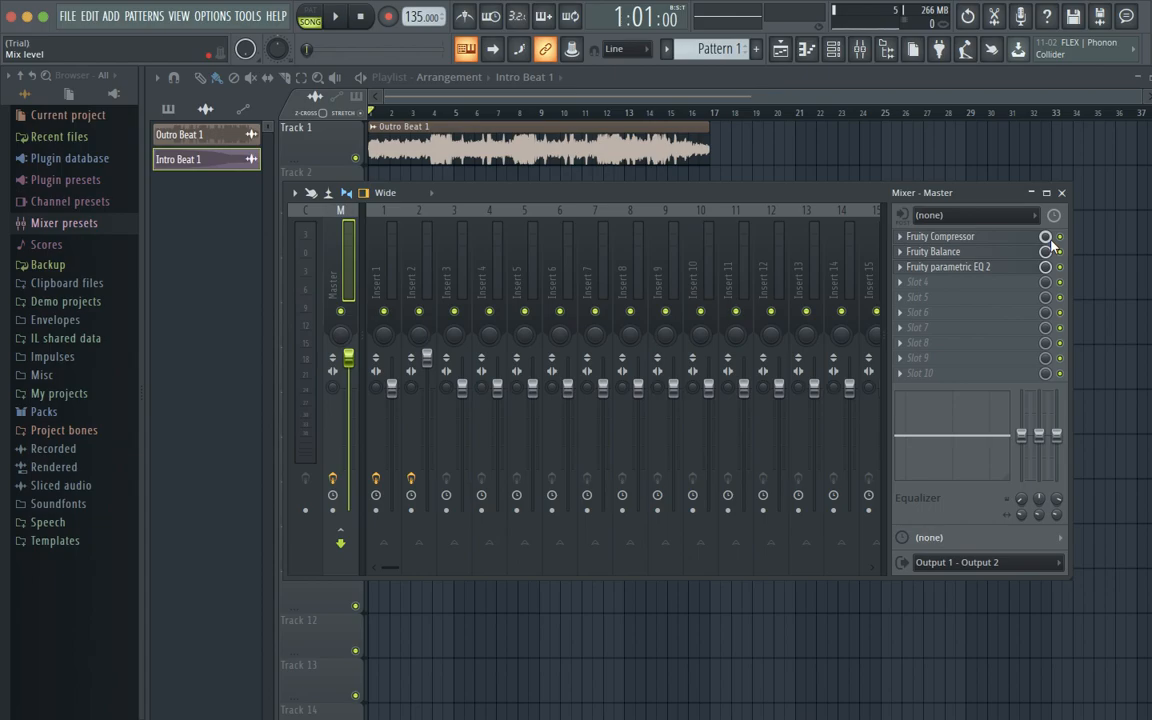
pyautogui.click(1061, 269)
pyautogui.click(1063, 253)
pyautogui.click(1060, 231)
# Examine the band settings of Fruity parametric EQ 2 on Insert 1, including the high shelf band, and close the plugin
pyautogui.click(380, 268)
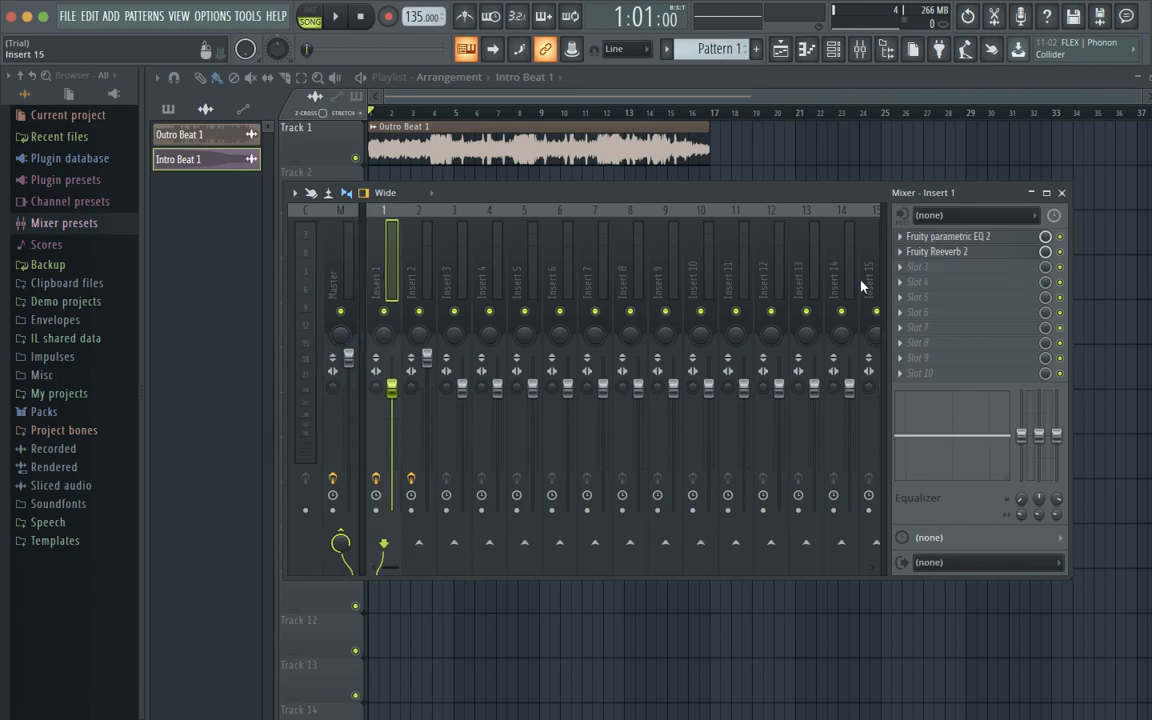
pyautogui.click(965, 237)
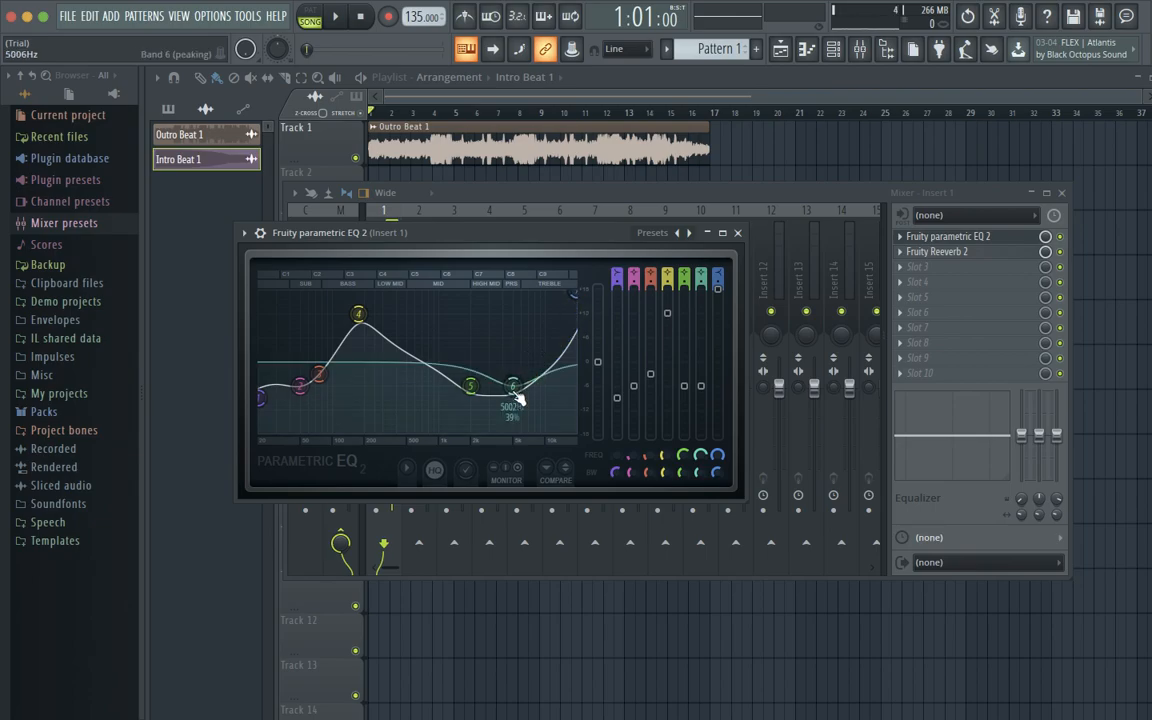
pyautogui.moveTo(578, 296); pyautogui.dragTo(579, 297)
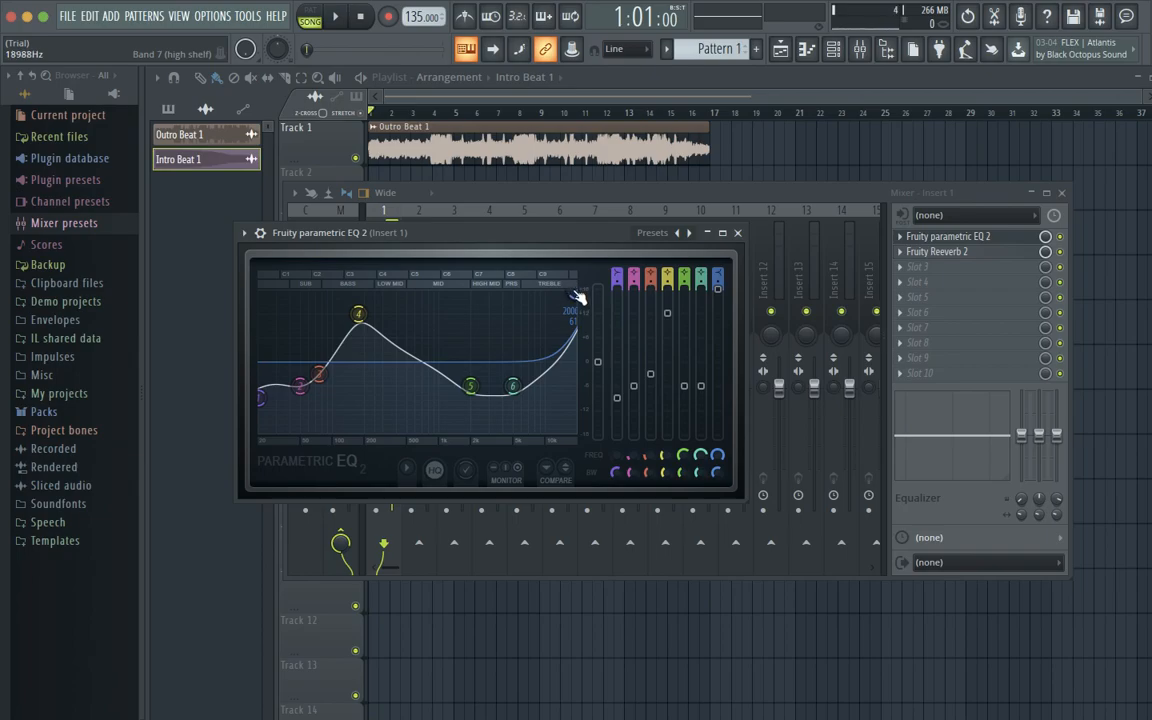
pyautogui.moveTo(578, 297); pyautogui.dragTo(577, 296)
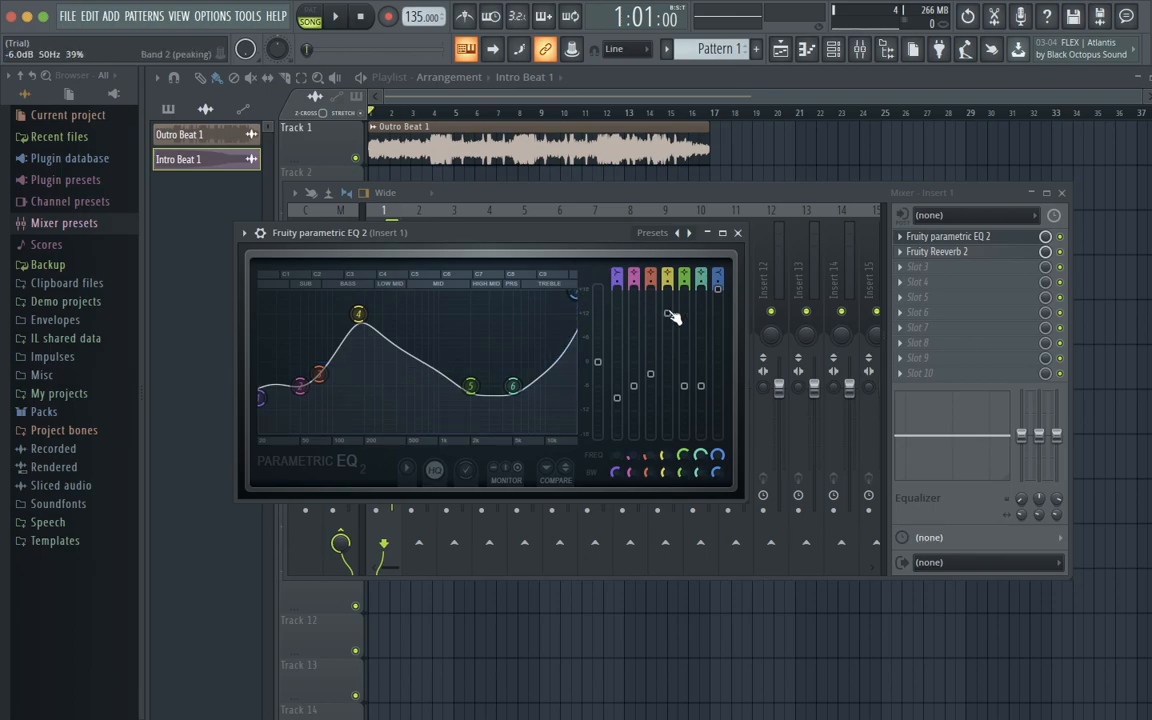
pyautogui.click(741, 236)
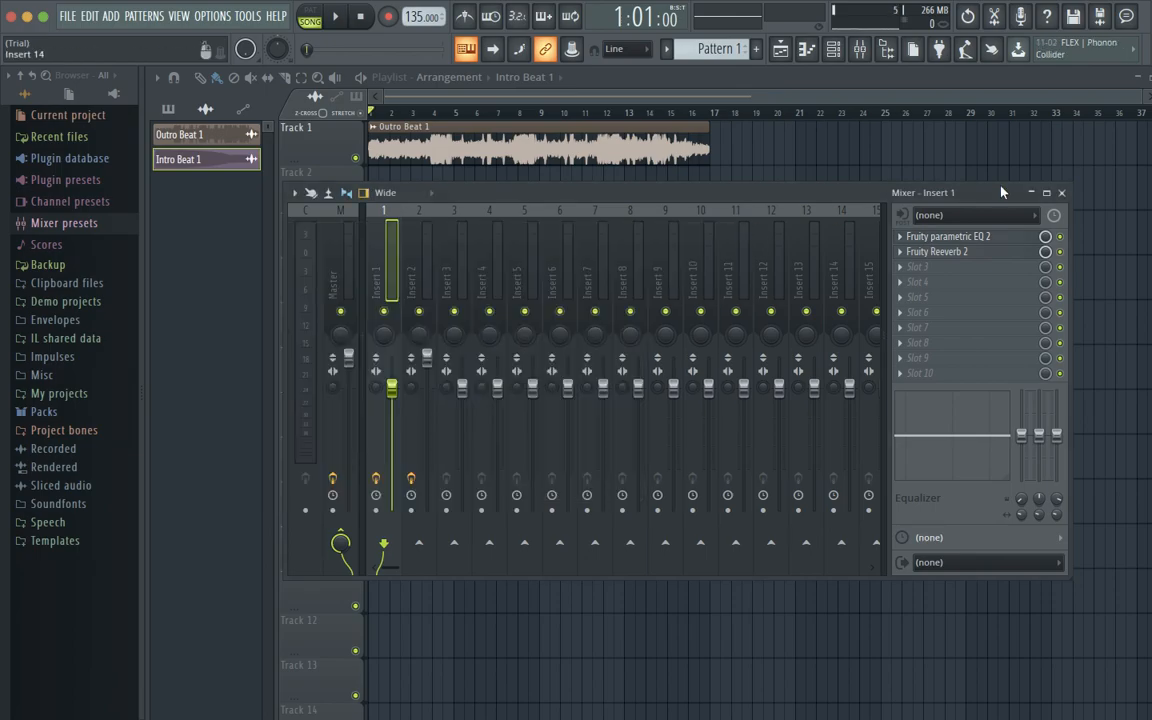
# Examine the cut, size, diffusion, bass, decay and wet controls of Fruity Reeverb 2 on Insert 1, and close the plugin
pyautogui.click(910, 254)
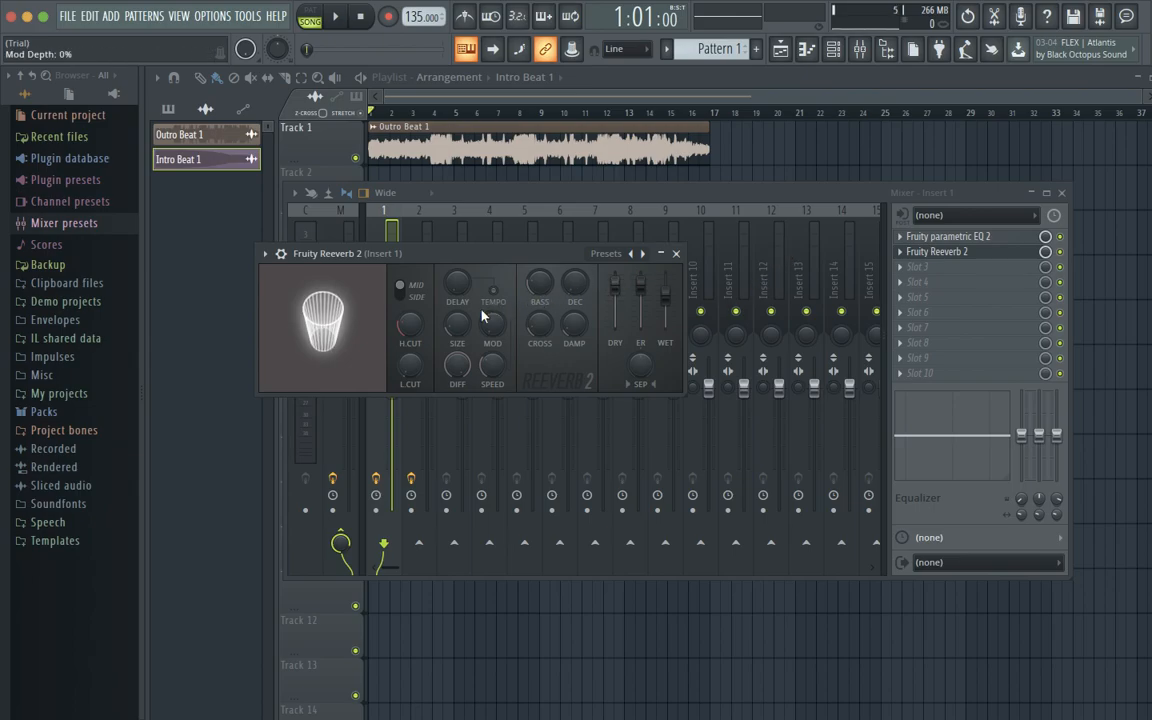
pyautogui.moveTo(415, 364); pyautogui.dragTo(410, 328)
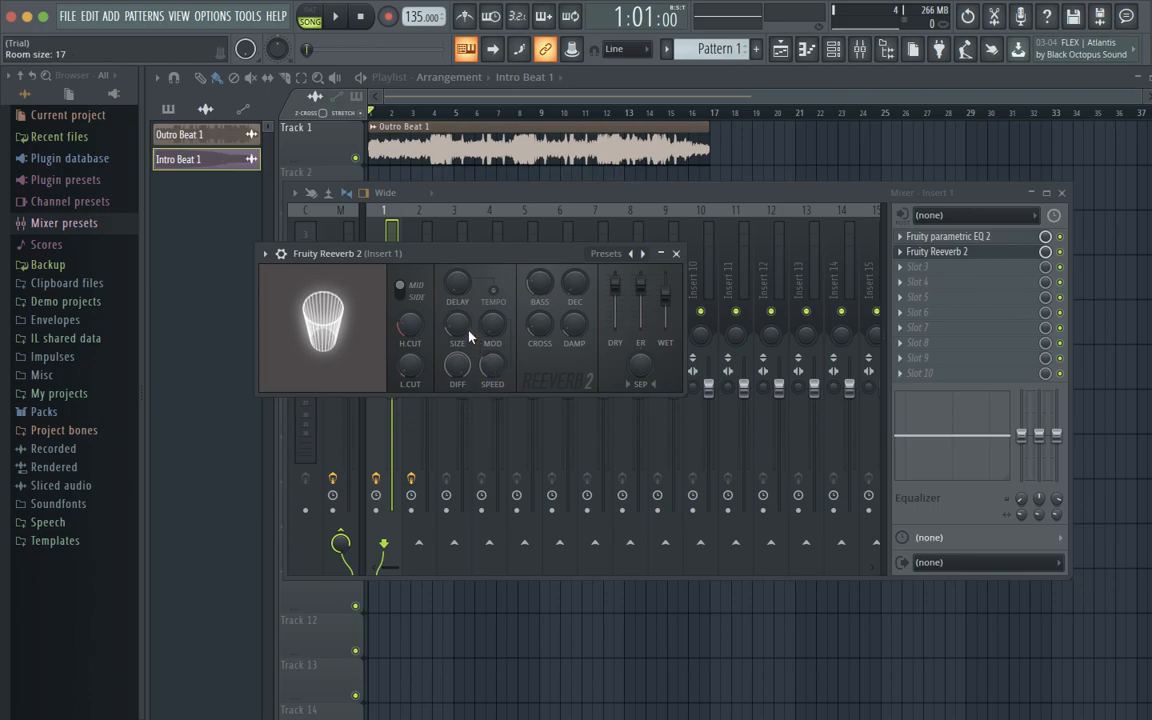
pyautogui.moveTo(458, 326); pyautogui.dragTo(458, 365)
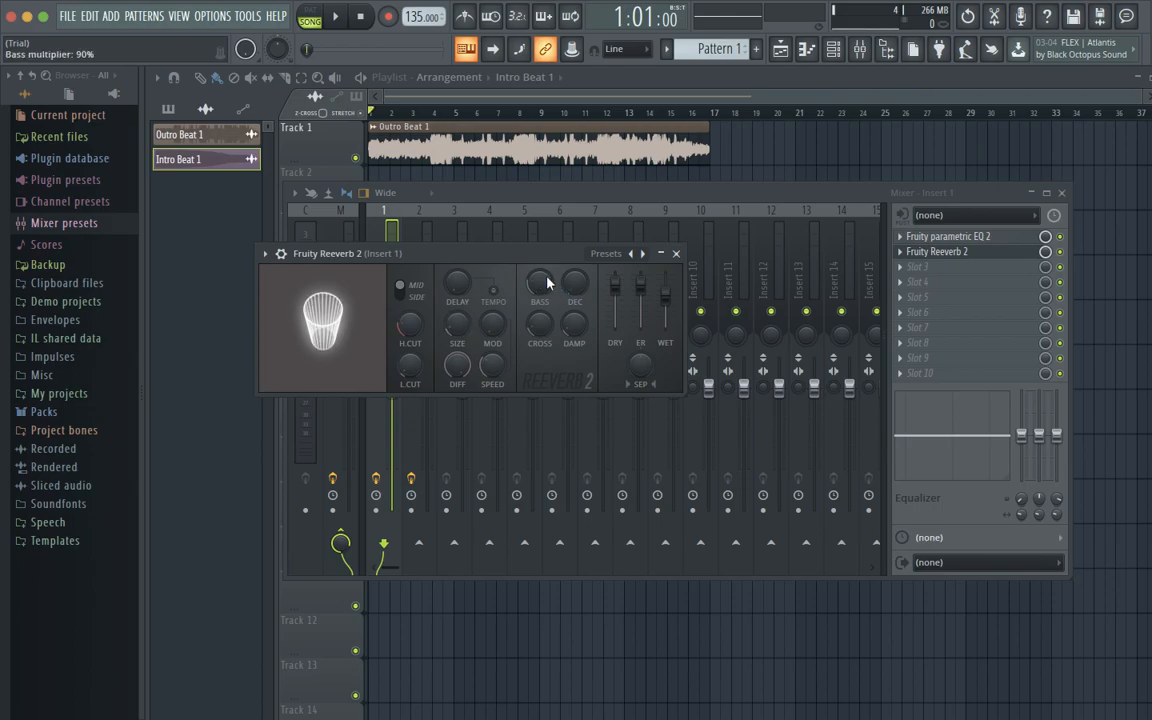
pyautogui.moveTo(545, 279); pyautogui.dragTo(545, 288)
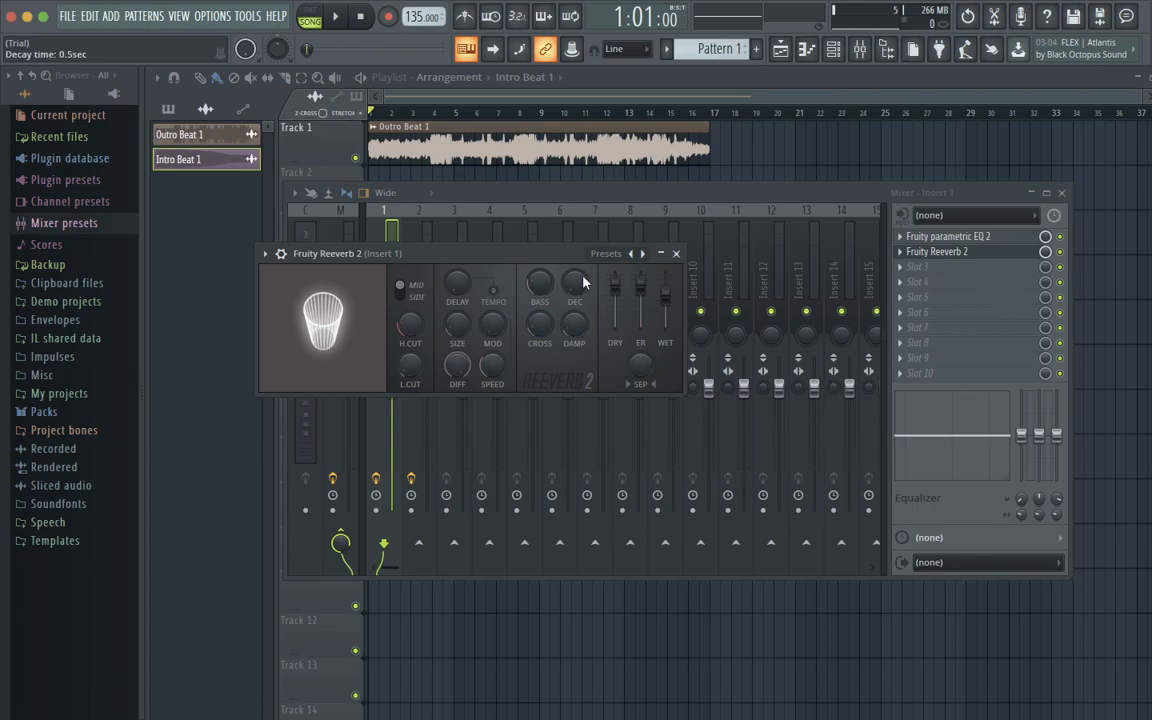
pyautogui.moveTo(664, 310); pyautogui.dragTo(664, 291)
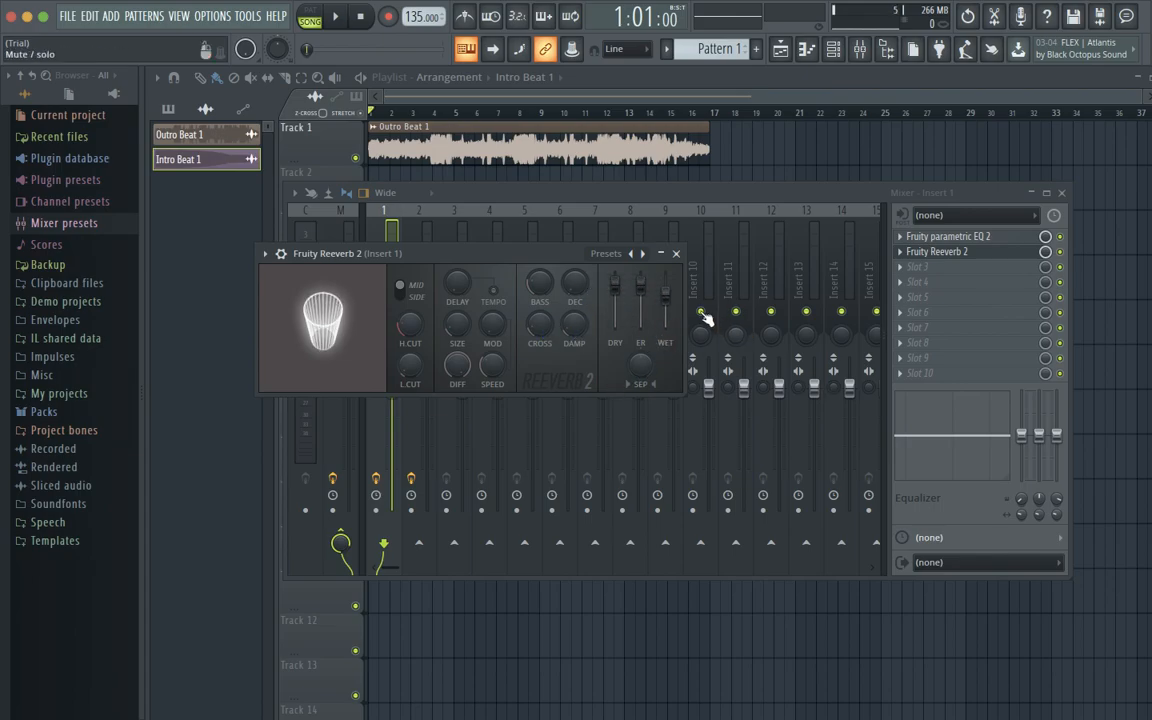
pyautogui.click(676, 253)
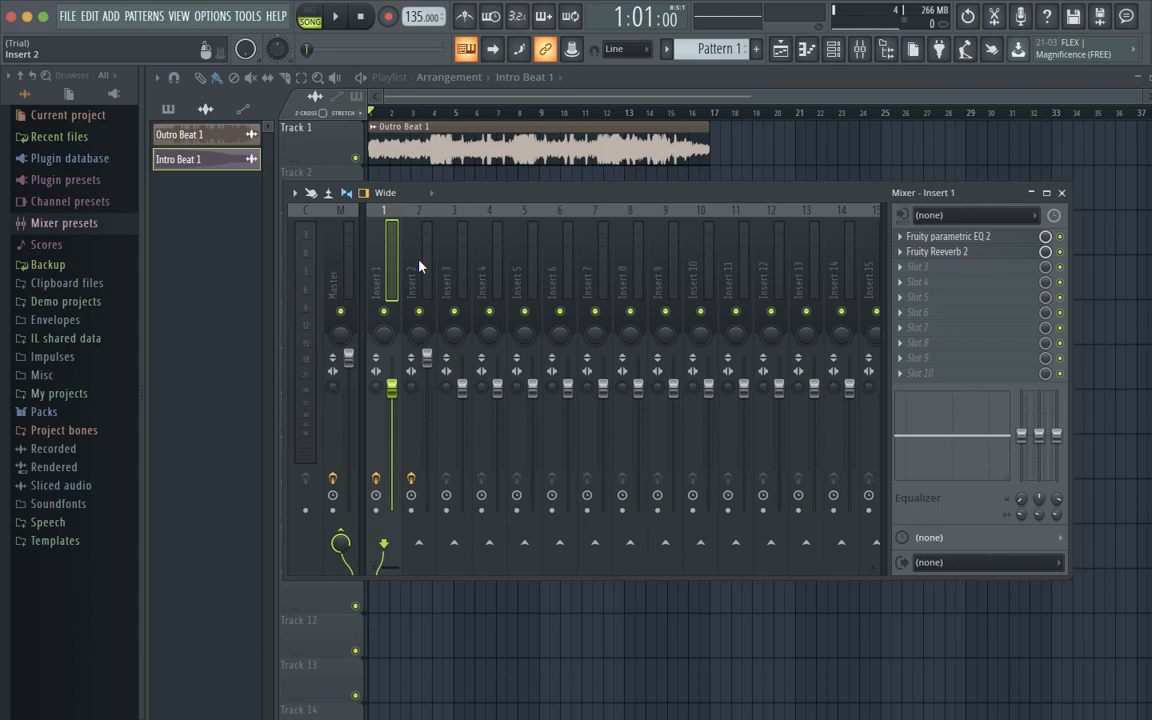
# Turn on Fruity Compressor, Fruity Balance and Fruity parametric EQ 2 on the Master track
pyautogui.click(336, 231)
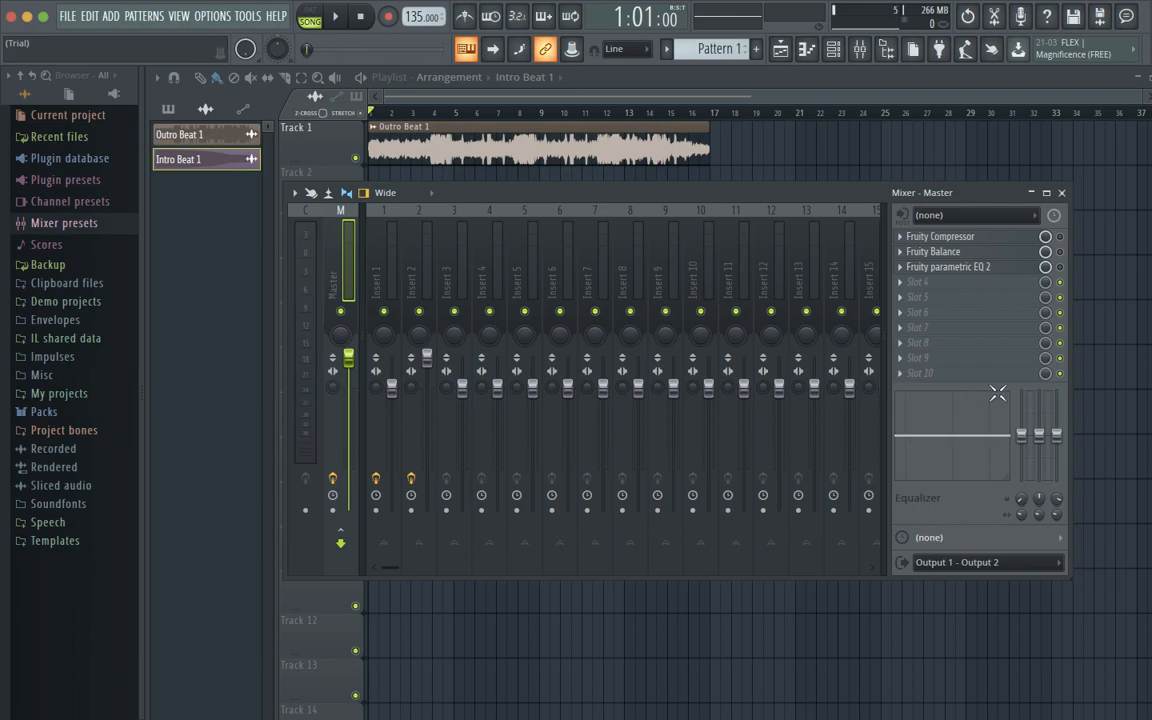
pyautogui.click(1060, 237)
pyautogui.click(1060, 252)
pyautogui.click(1060, 268)
# View the settings of Fruity Compressor, Fruity Balance and Fruity parametric EQ 2 on the Master, closing each plugin
pyautogui.click(973, 238)
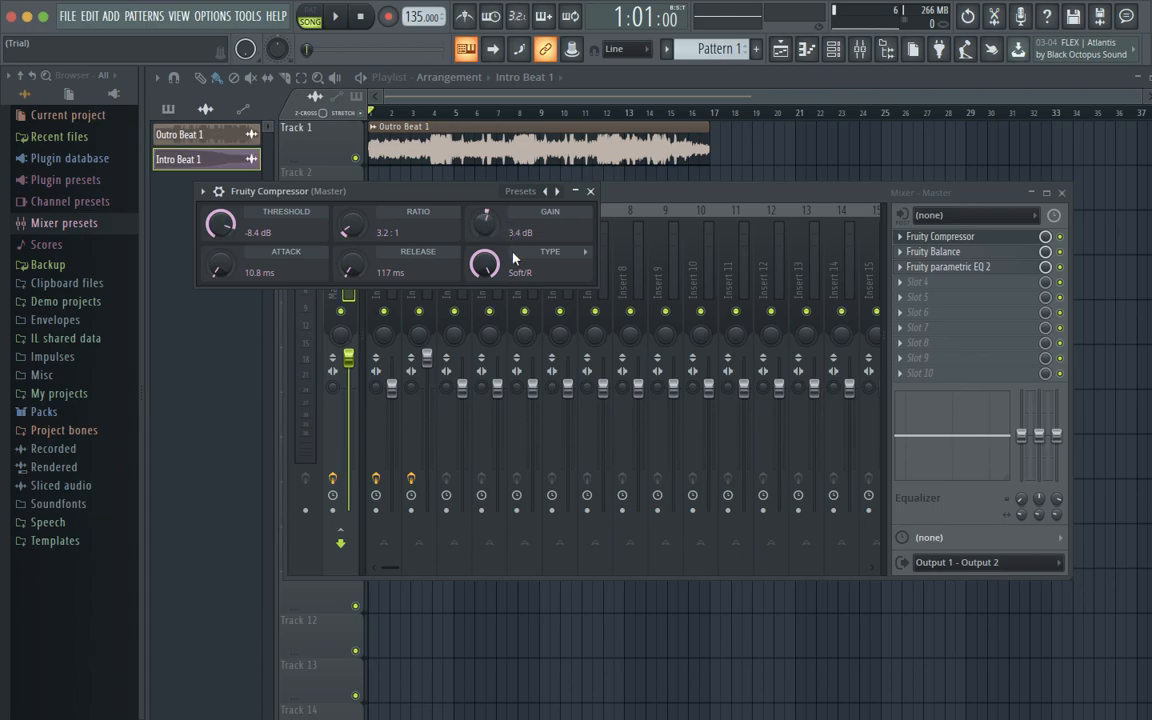
pyautogui.click(590, 191)
pyautogui.click(935, 251)
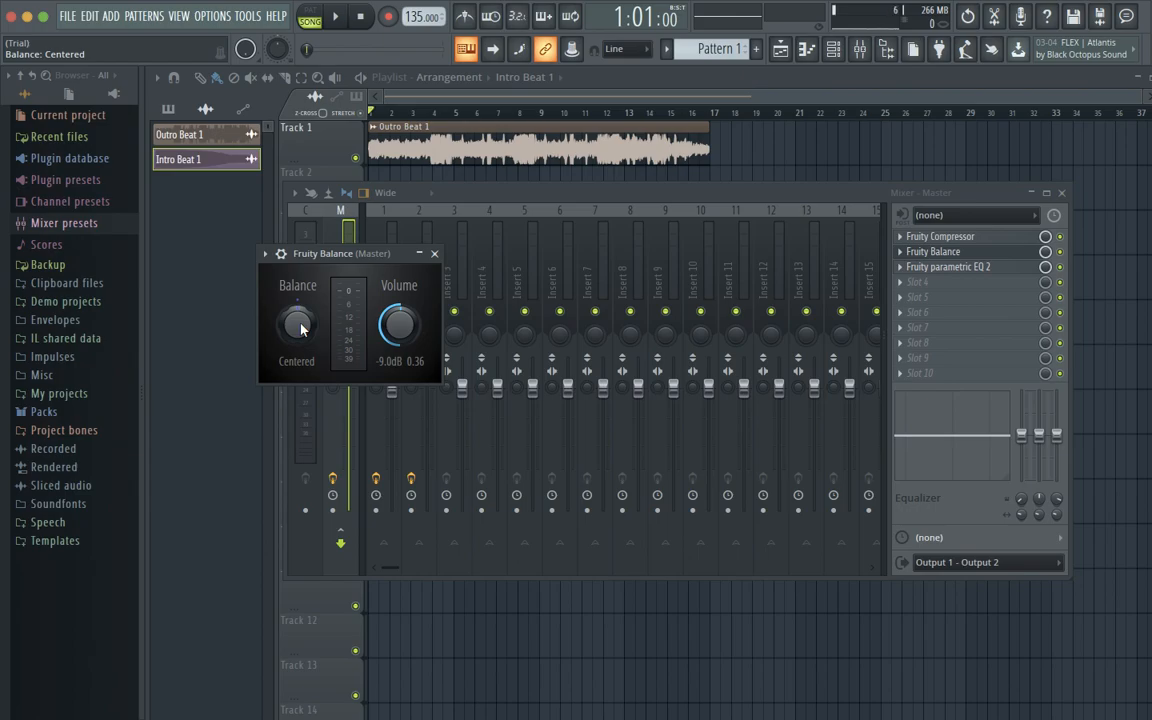
pyautogui.click(434, 253)
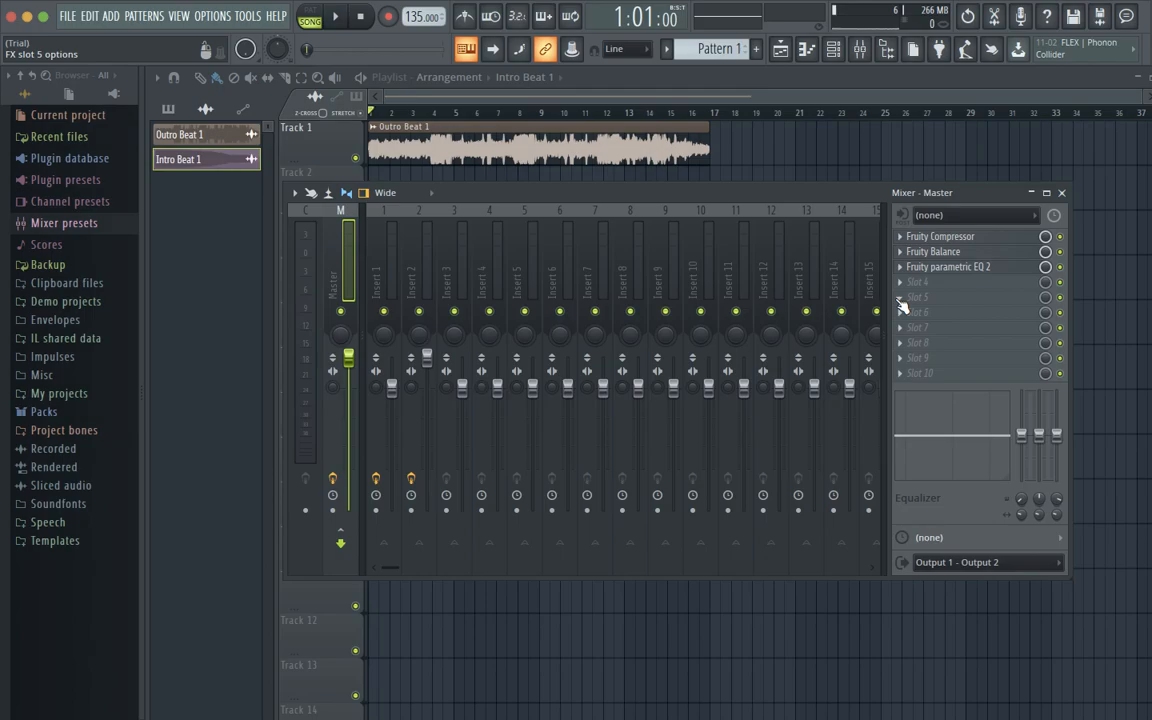
pyautogui.click(963, 270)
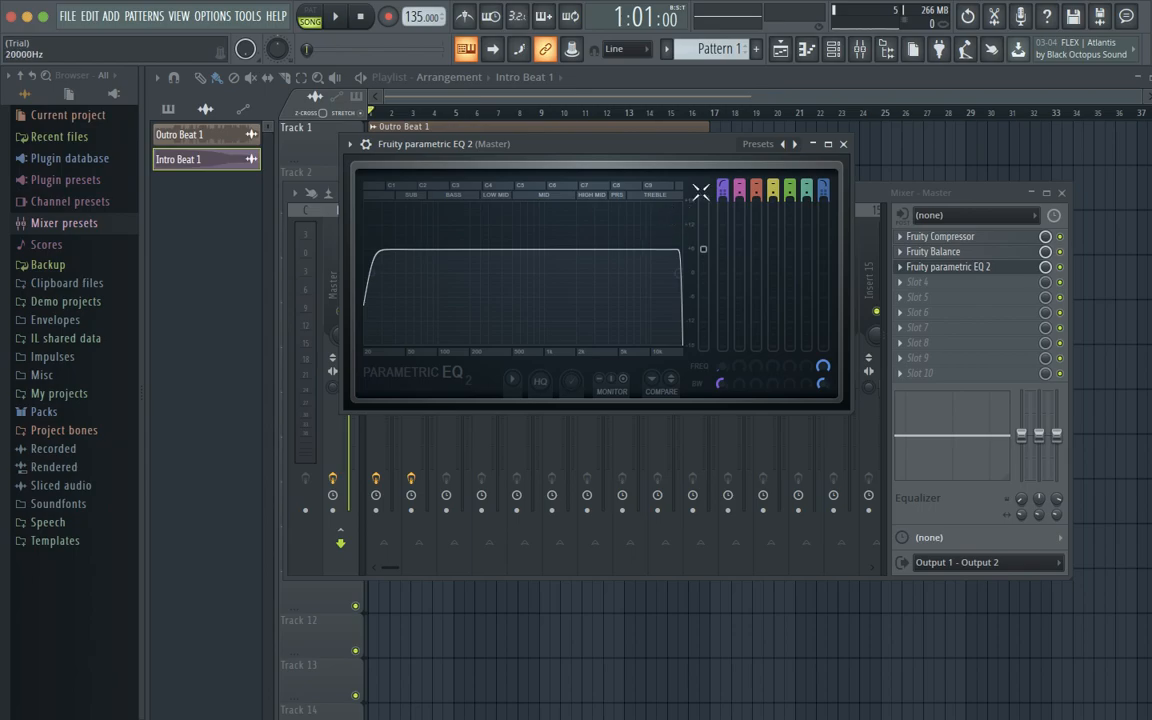
pyautogui.click(842, 144)
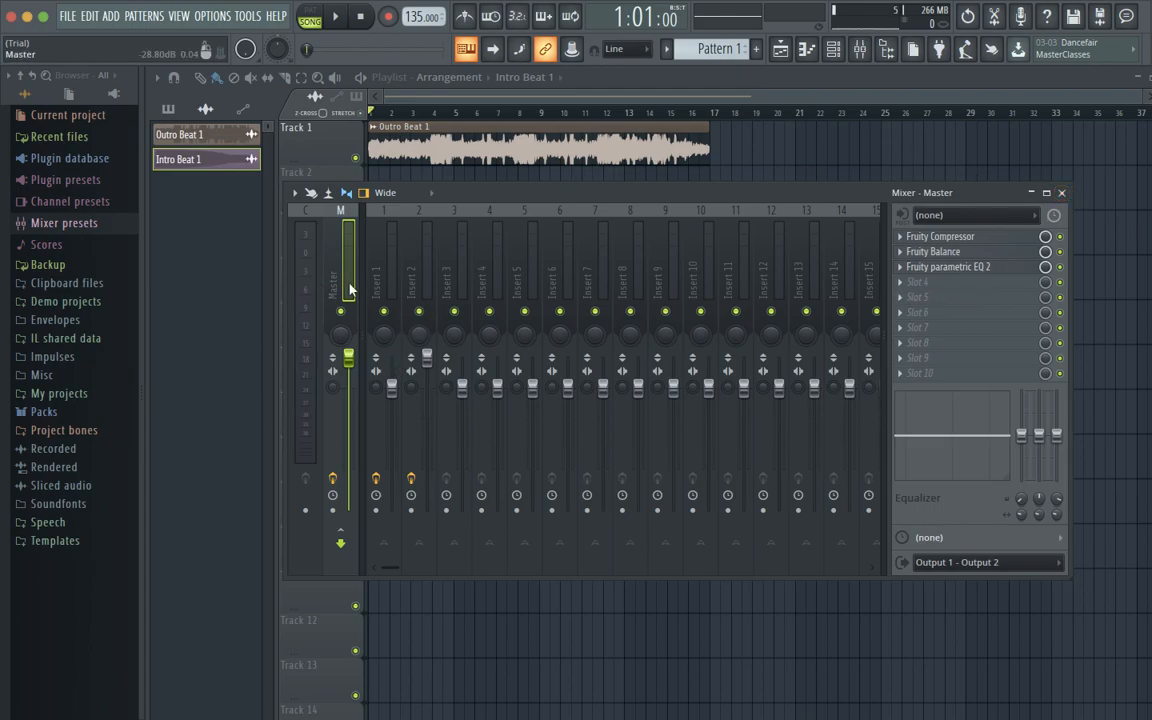
# Show the effect chains of Insert 1 and Insert 2, and close the mixer
pyautogui.click(375, 256)
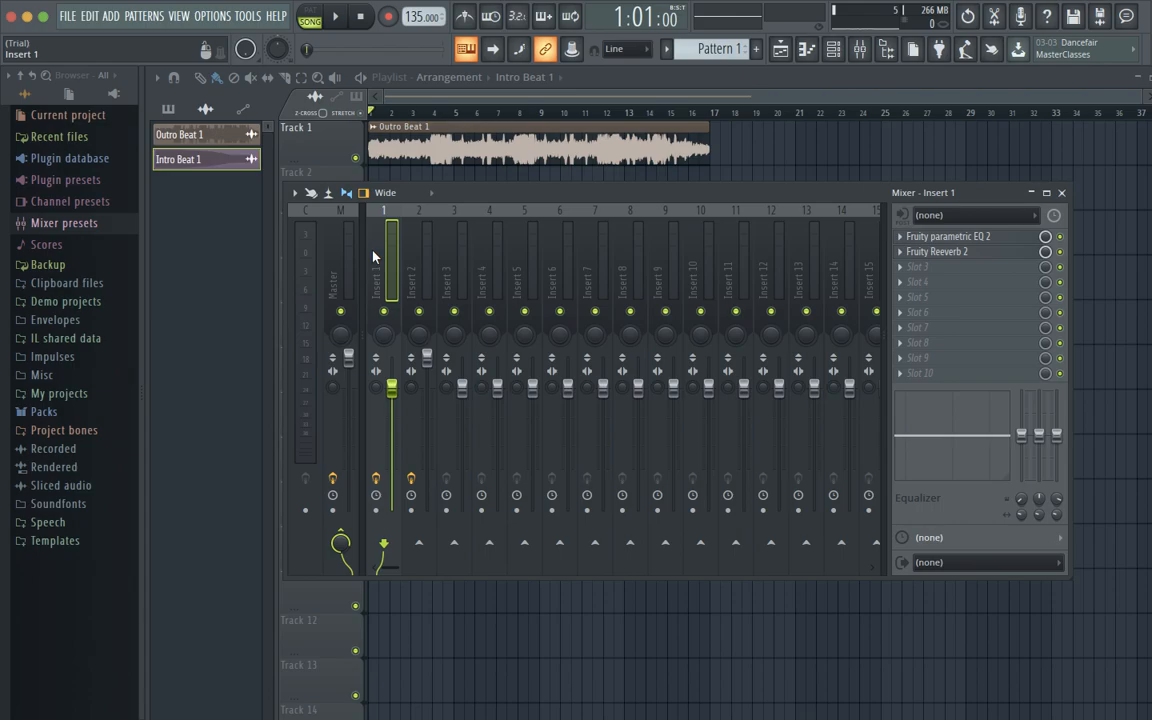
pyautogui.click(427, 262)
pyautogui.click(1062, 193)
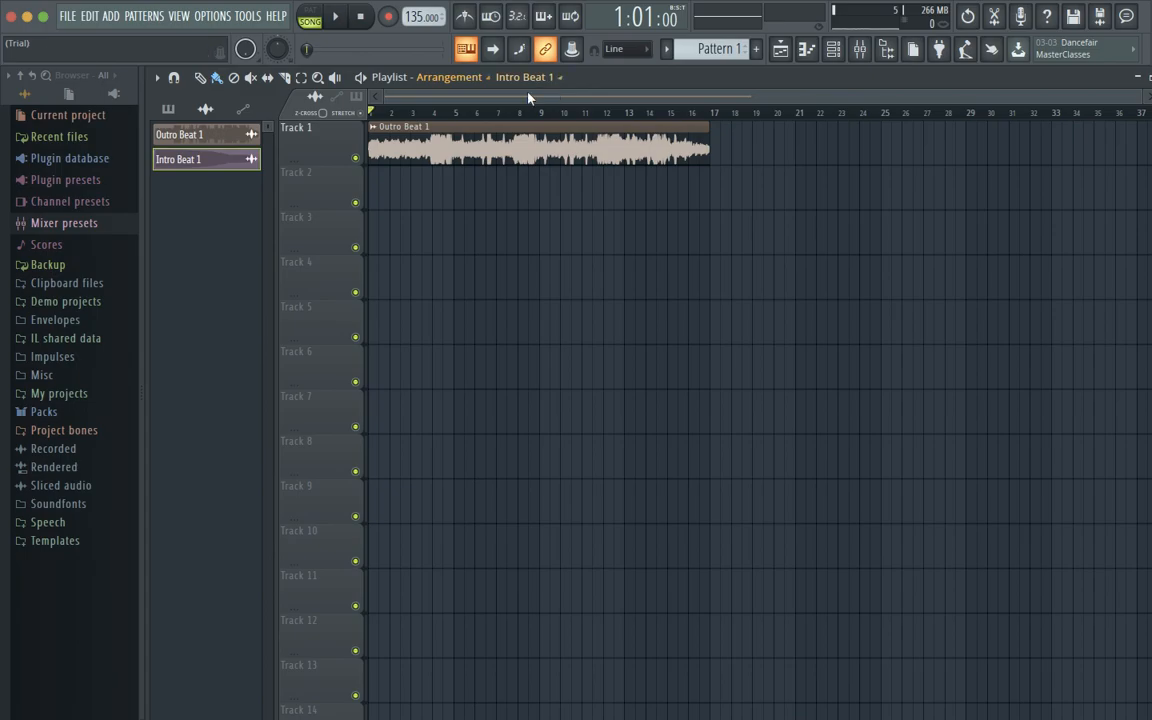
# Switch the playlist to Arrangement_2 and play Intro Beat 1 up to bar 16 with the Master effects on
pyautogui.click(455, 78)
pyautogui.click(450, 121)
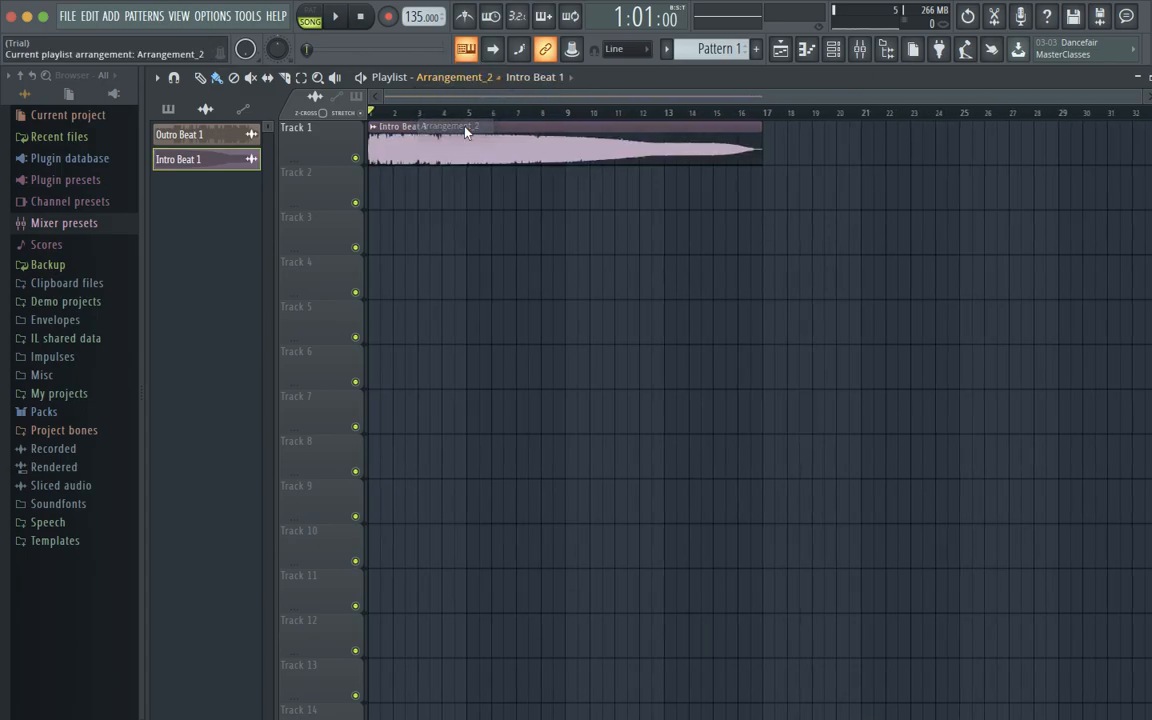
pyautogui.click(550, 80)
pyautogui.click(542, 72)
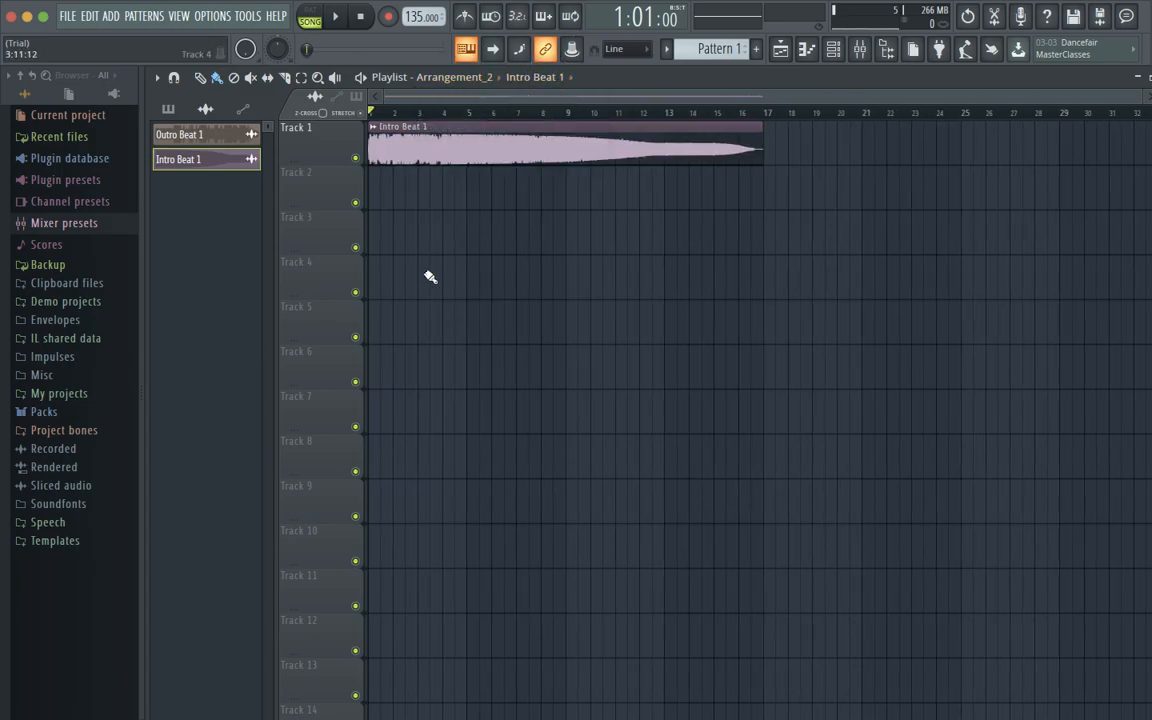
pyautogui.press('space')
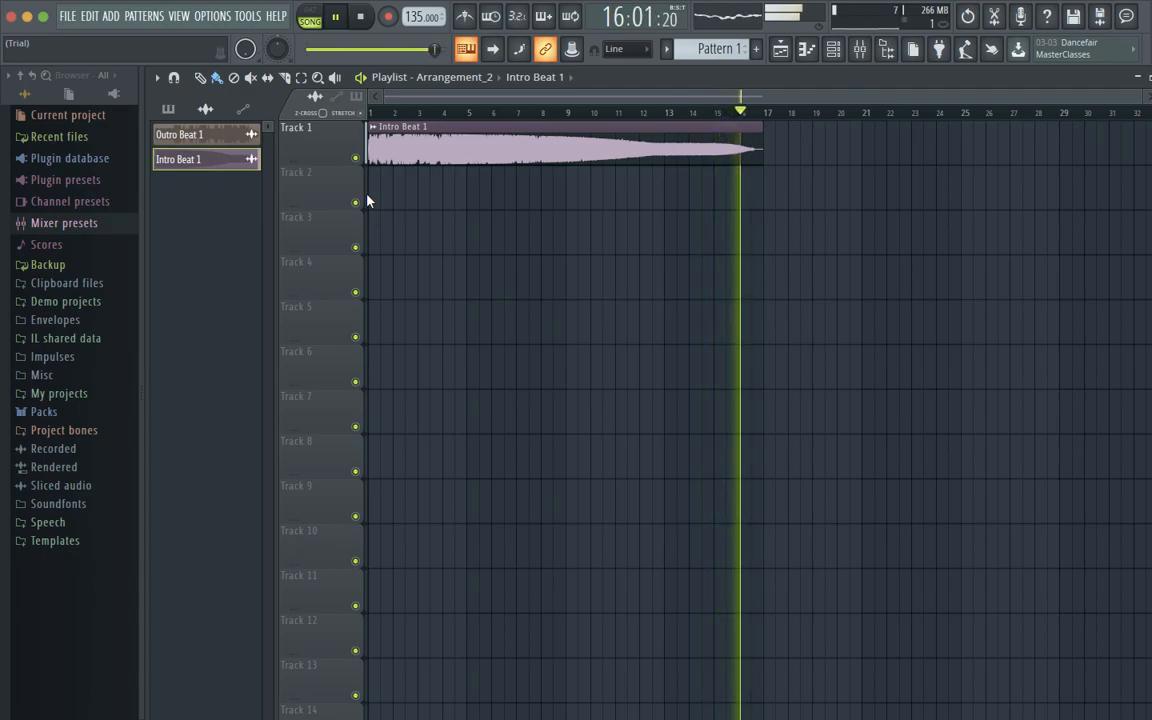
pyautogui.press('space')
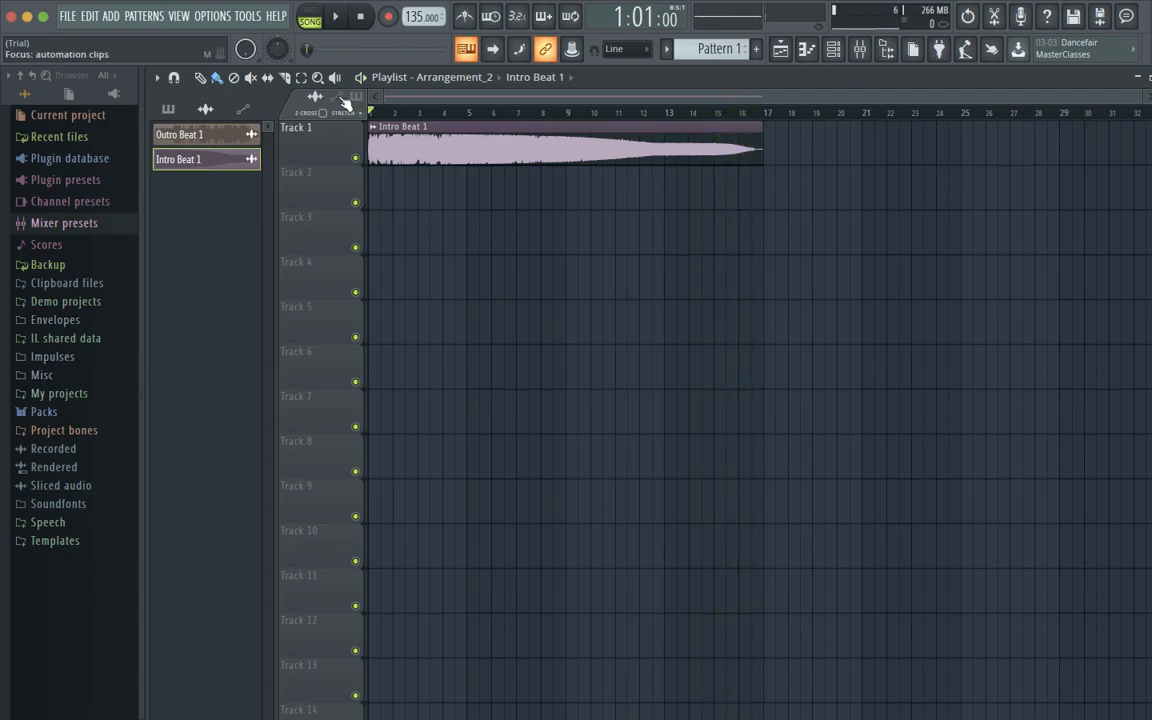
# Choose Outro Beat 1 as the playlist's clip source, switch to its arrangement, and play the clip up to about bar 15
pyautogui.click(530, 82)
pyautogui.click(527, 99)
pyautogui.click(462, 79)
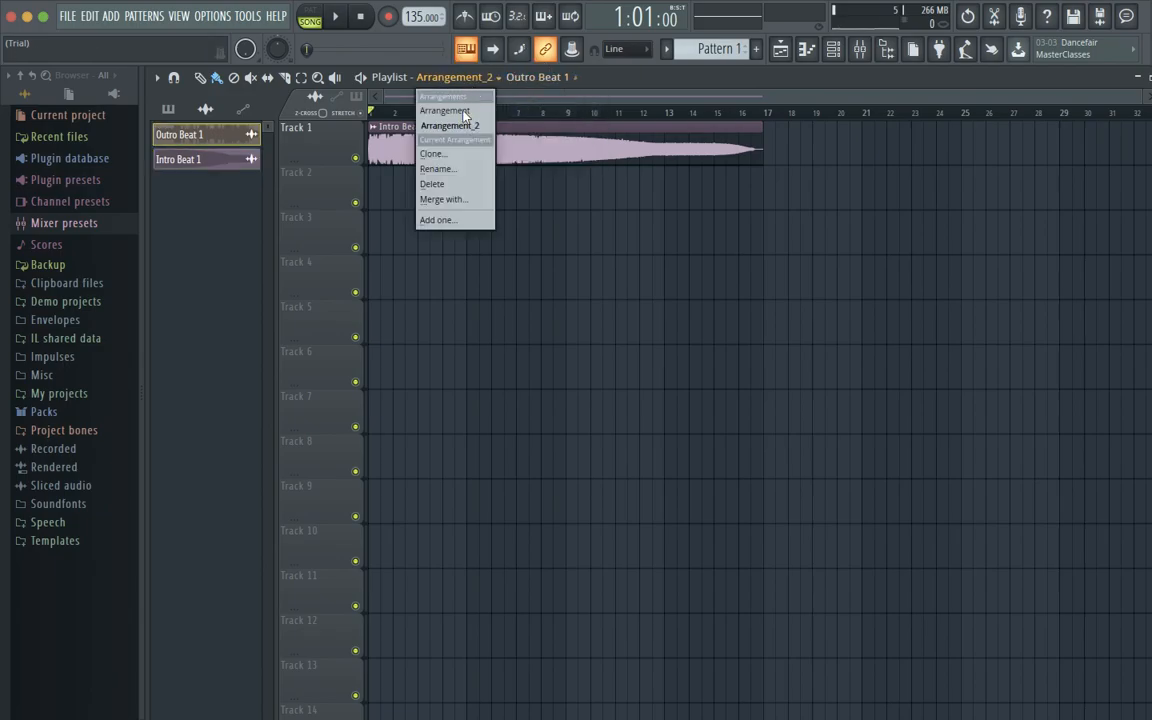
pyautogui.click(458, 108)
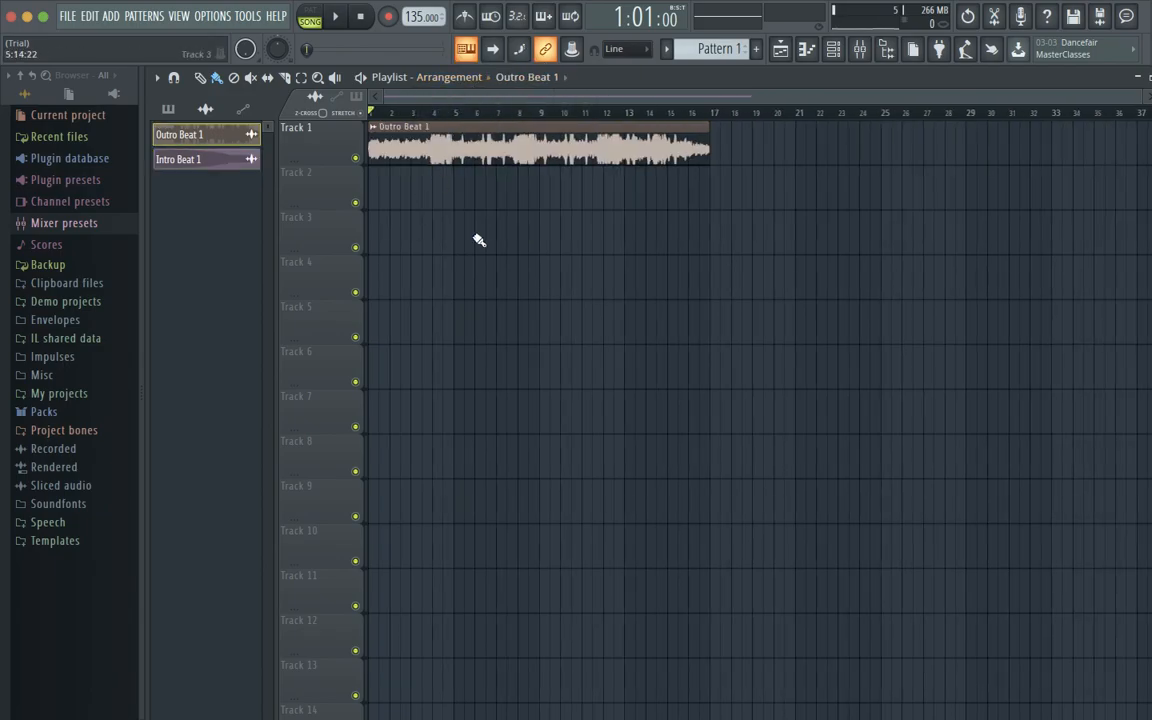
pyautogui.press('space')
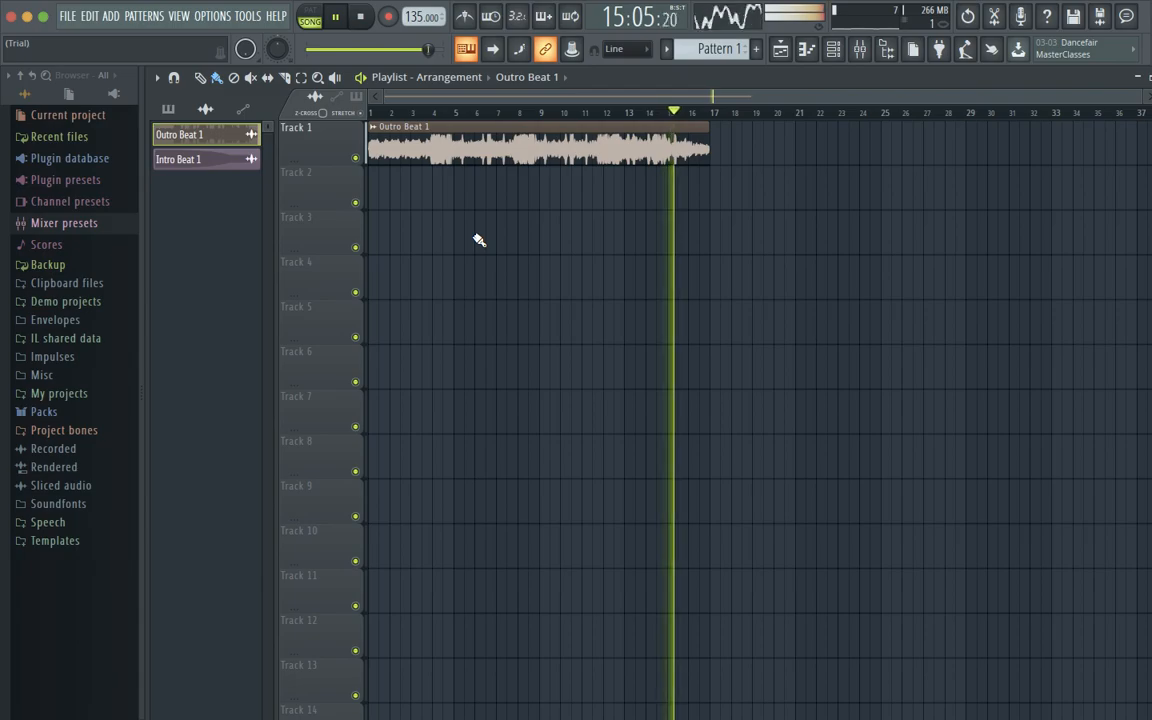
pyautogui.press('space')
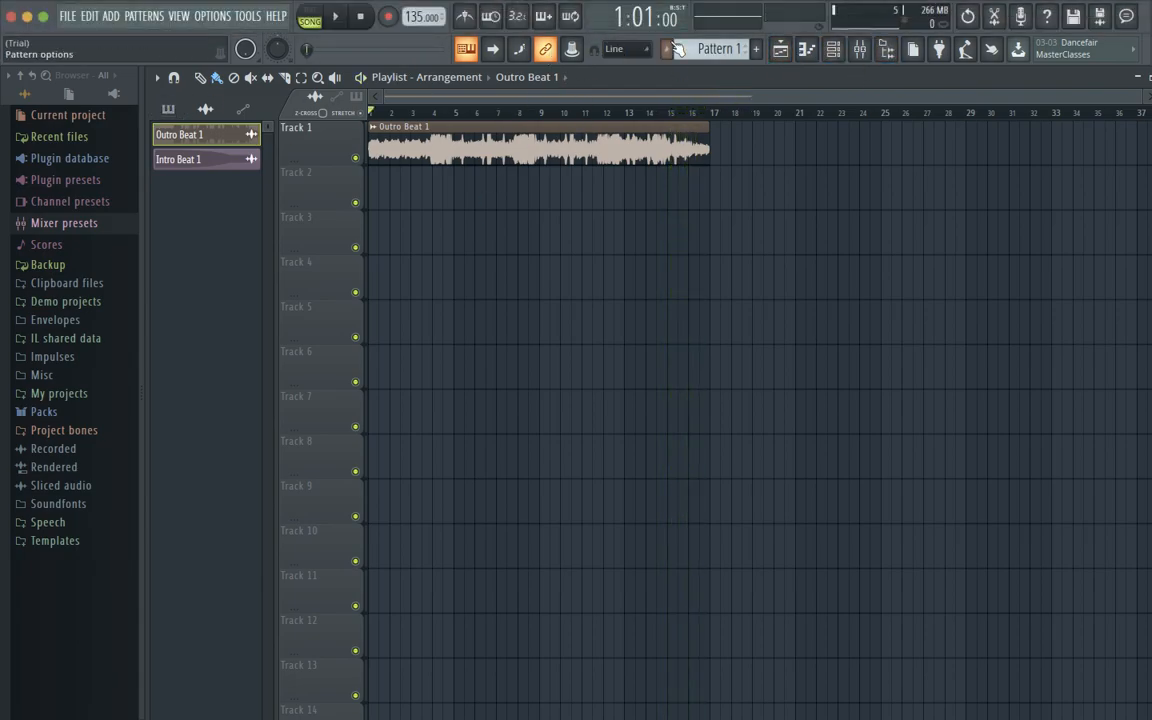
# Show the channel rack briefly, review the Insert 2 and Master effects in the mixer, and close the mixer
pyautogui.click(836, 50)
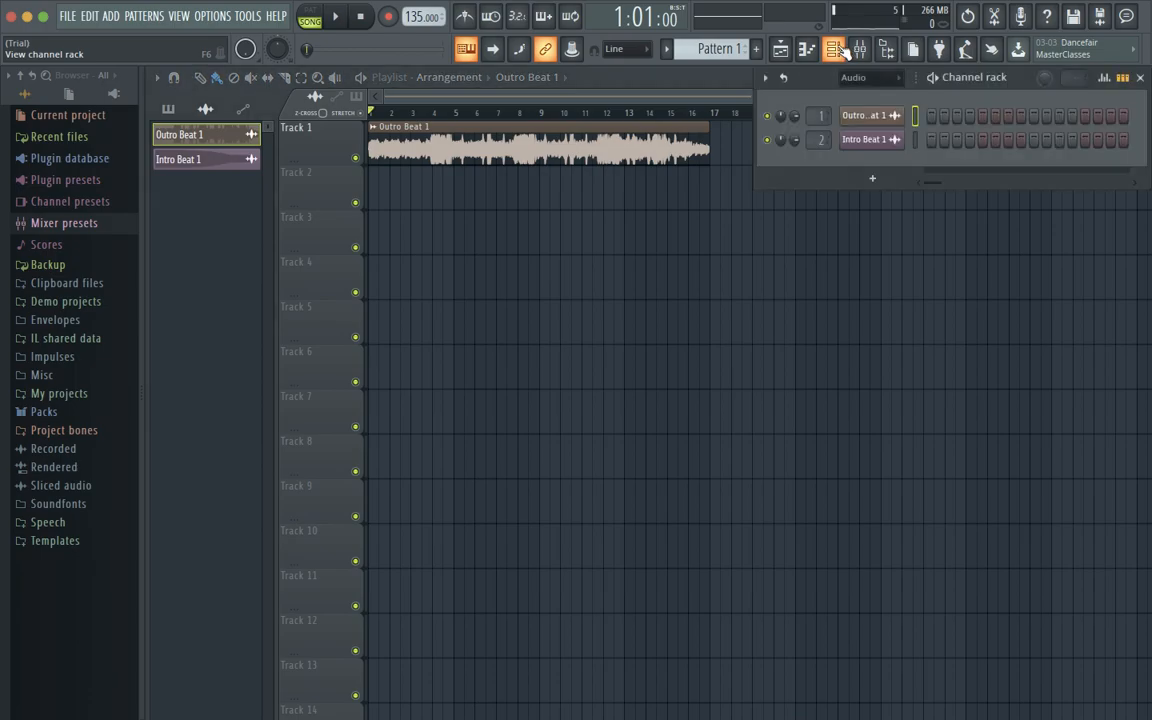
pyautogui.click(836, 50)
pyautogui.click(860, 50)
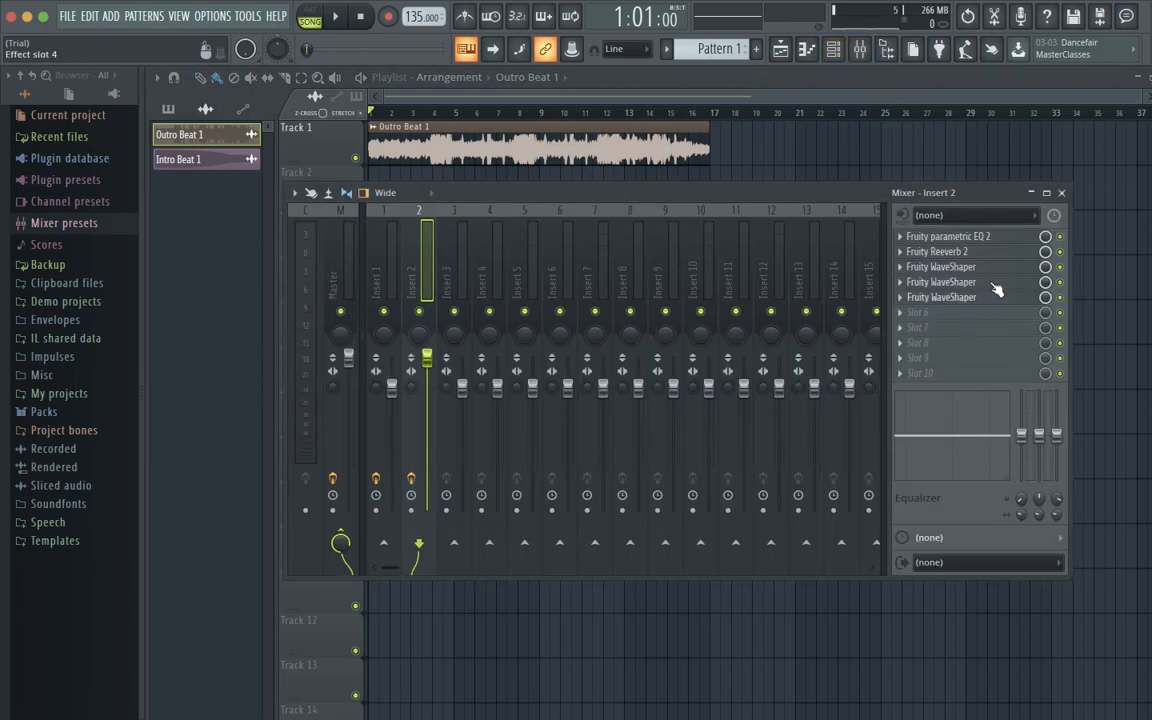
pyautogui.click(350, 263)
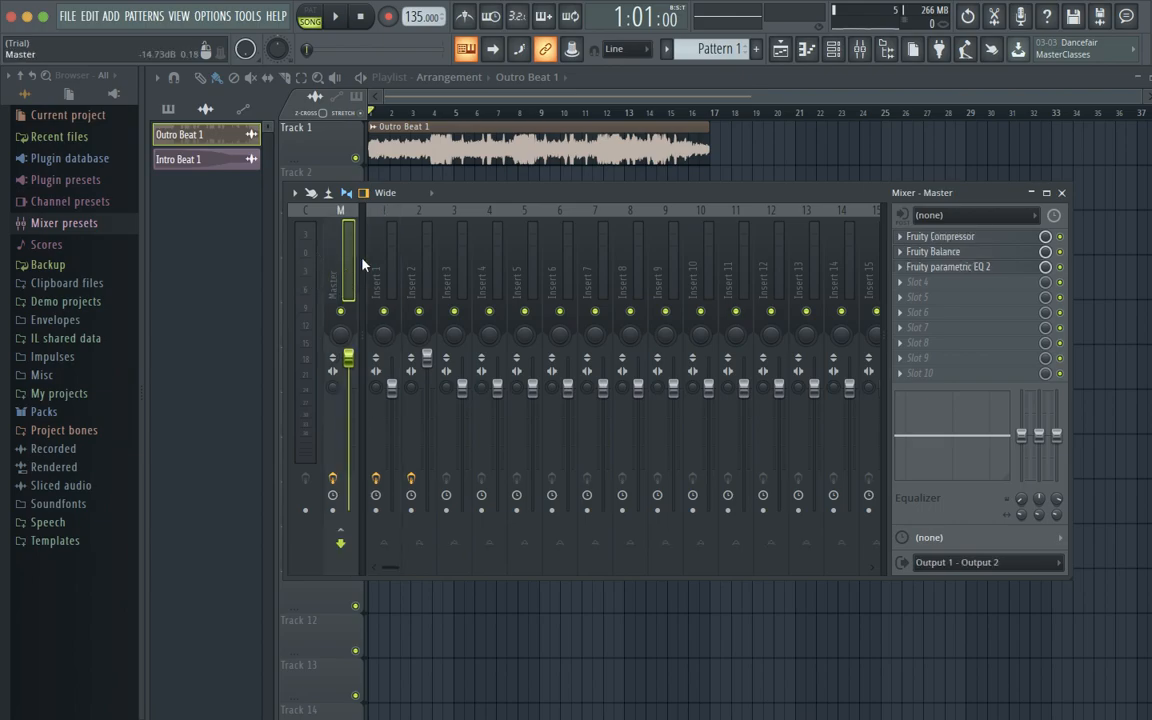
pyautogui.click(1062, 193)
# Move the playhead to bar 13 of Outro Beat 1, play a short section from there, and stop playback
pyautogui.click(619, 111)
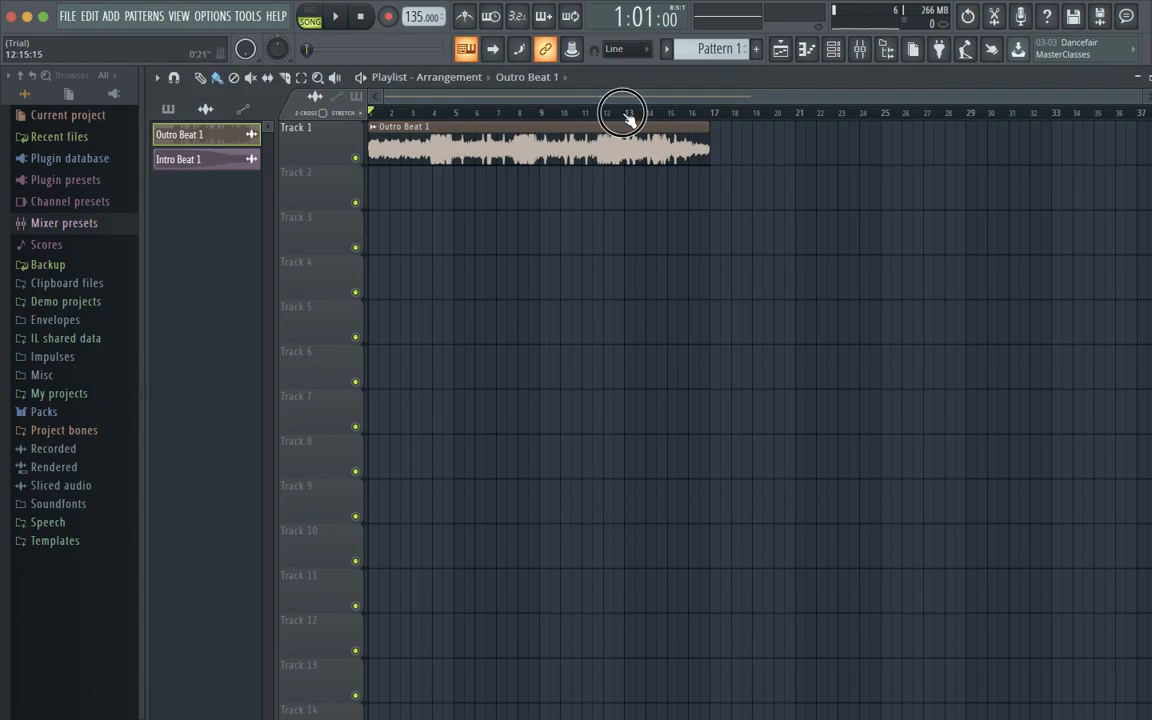
pyautogui.press('space')
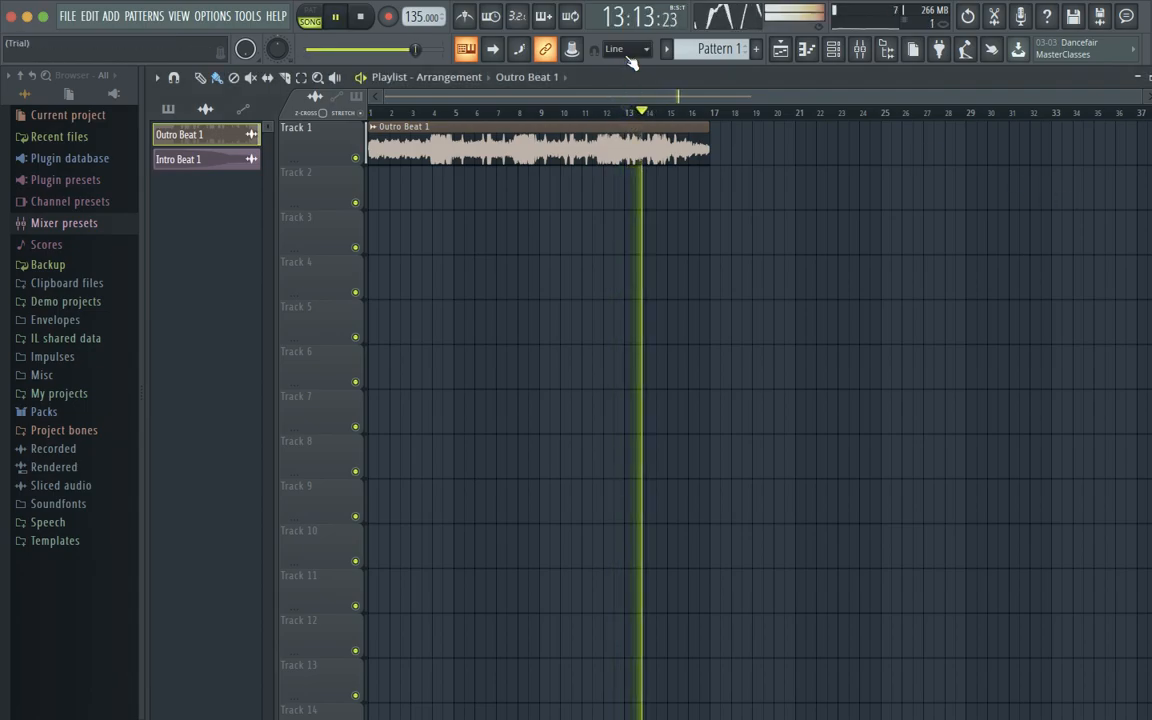
pyautogui.press('space')
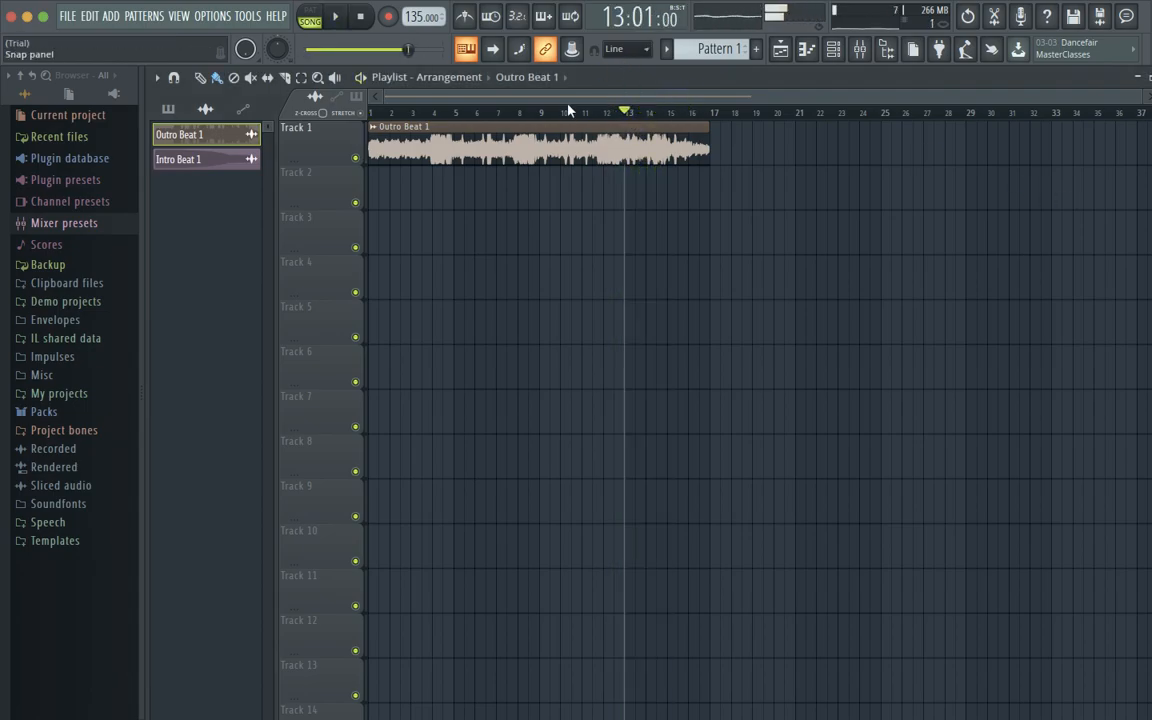
# Play Outro Beat 1 from bar 11 past bar 15 with the Insert 2 effects shown in the mixer, and return the playhead to the start
pyautogui.moveTo(578, 117)
pyautogui.mouseDown()
pyautogui.moveTo(597, 115)
pyautogui.moveTo(585, 113)
pyautogui.mouseUp()
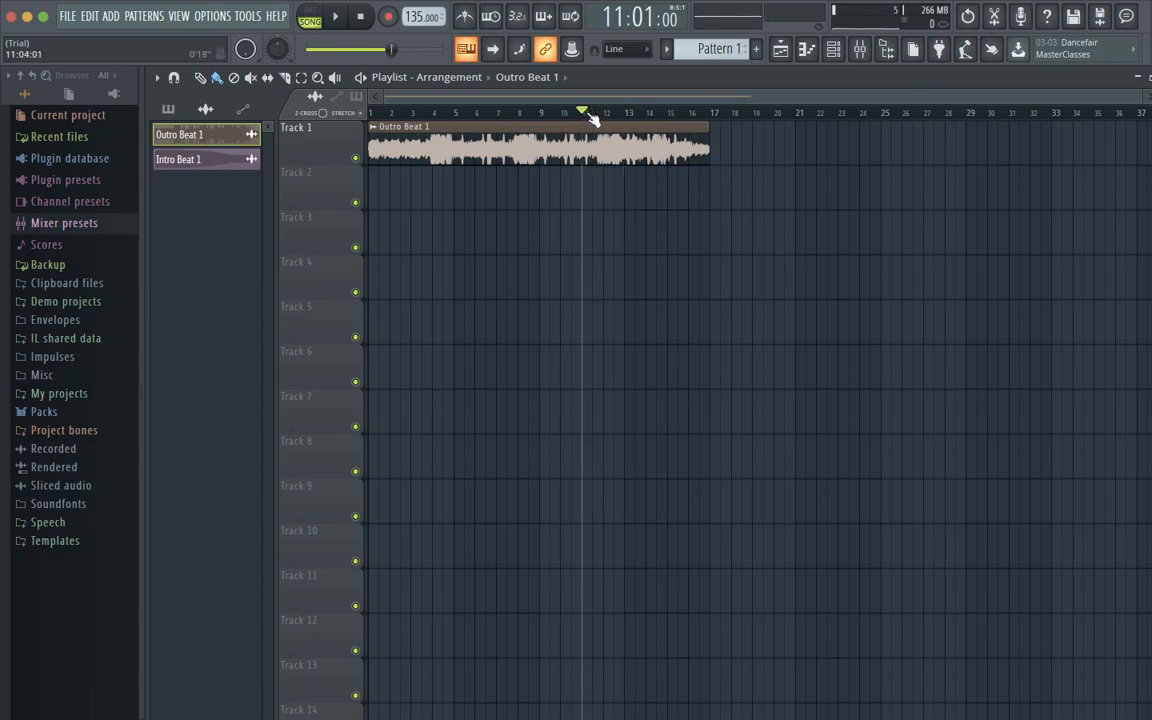
pyautogui.click(859, 49)
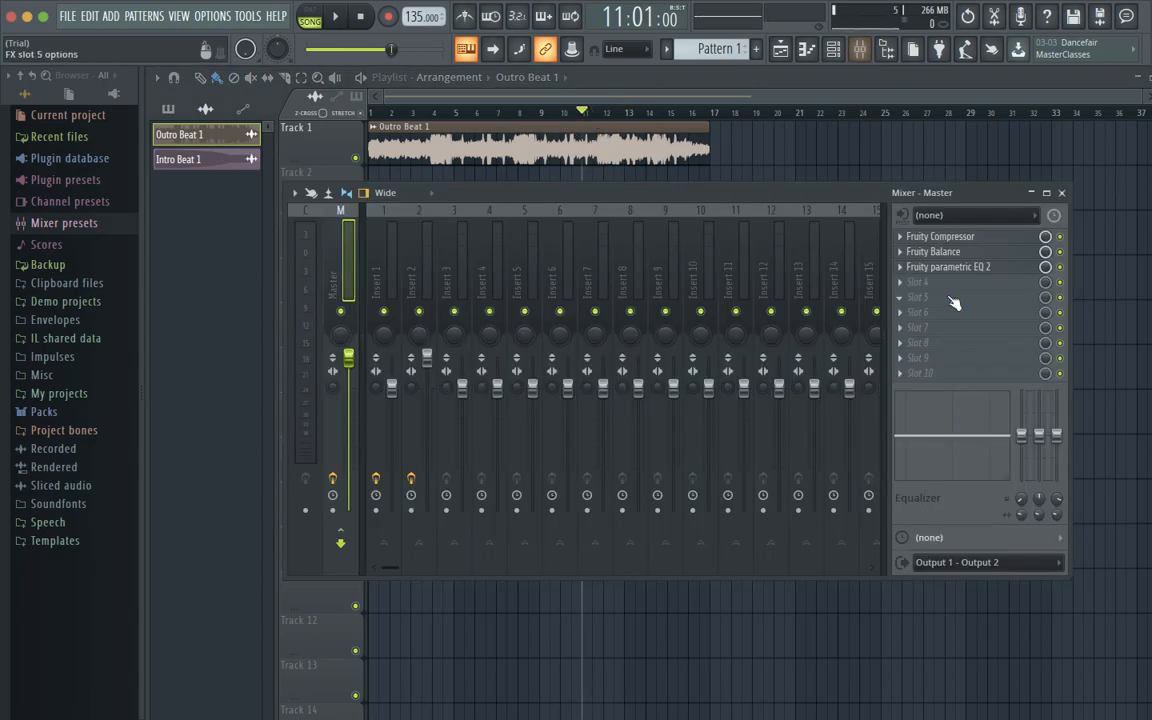
pyautogui.click(421, 255)
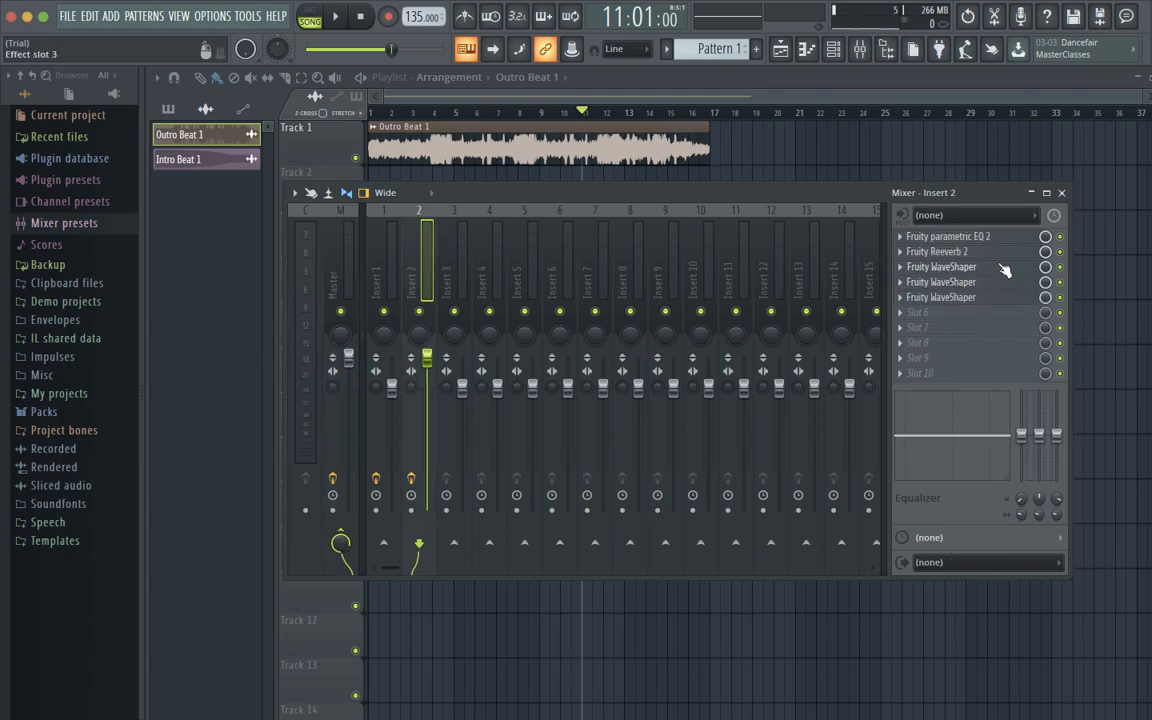
pyautogui.press('space')
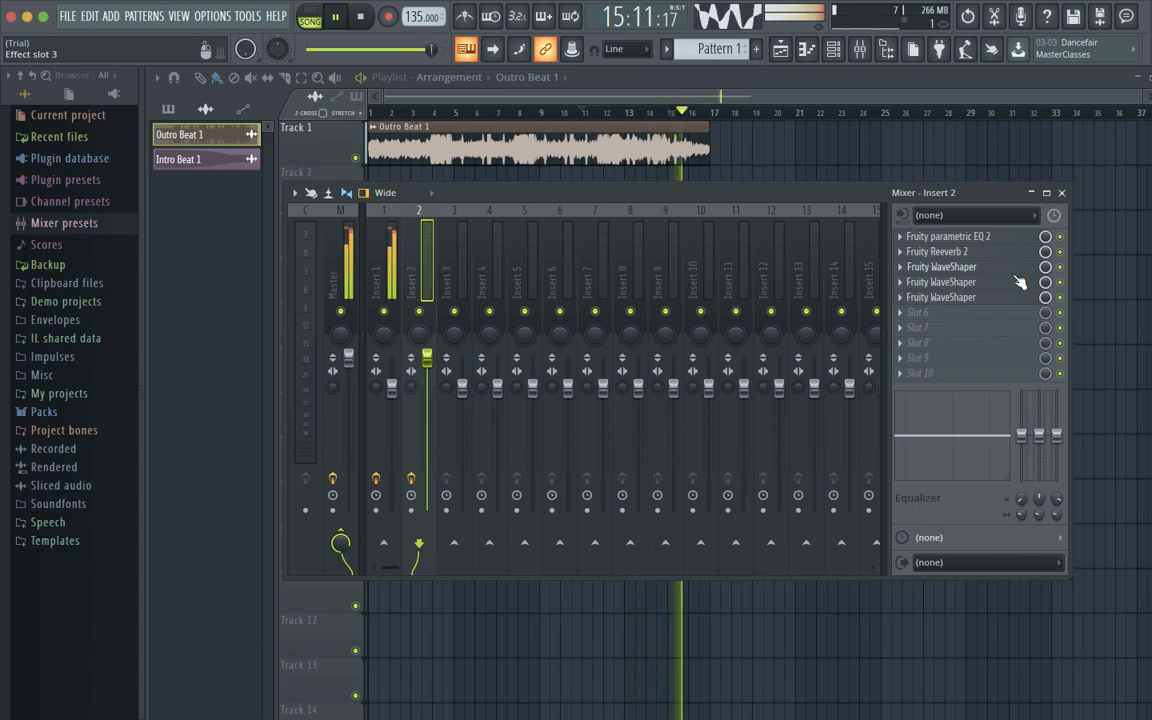
pyautogui.press('space')
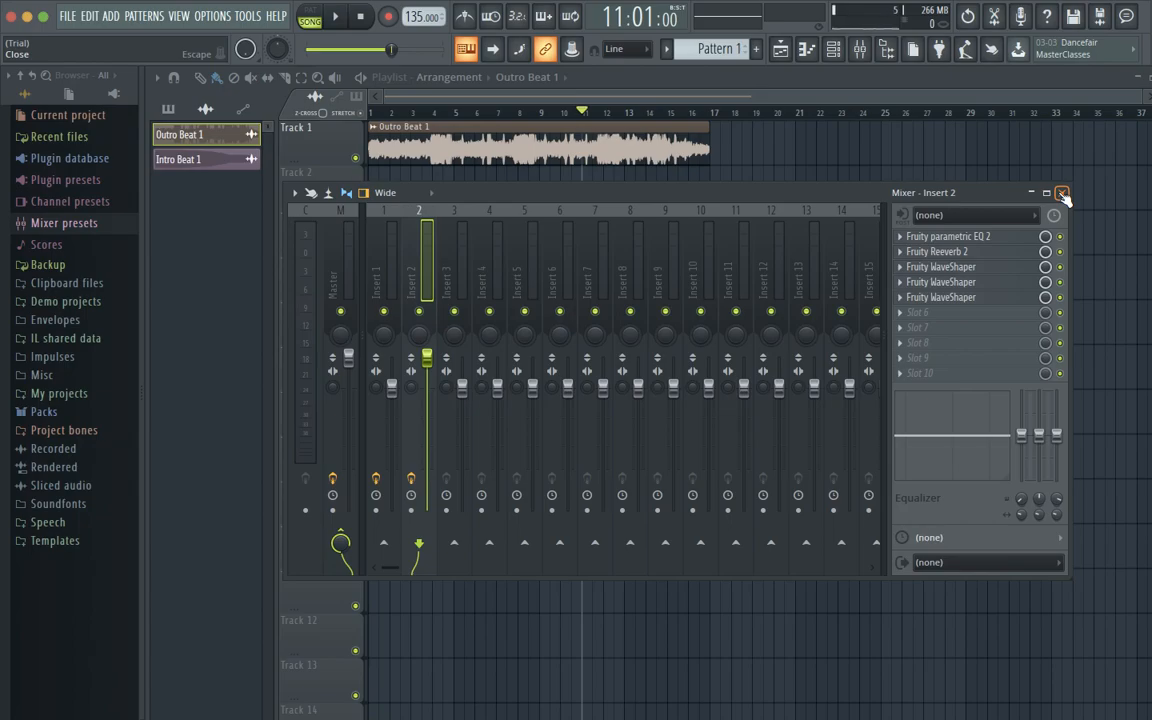
pyautogui.click(1062, 193)
pyautogui.click(362, 19)
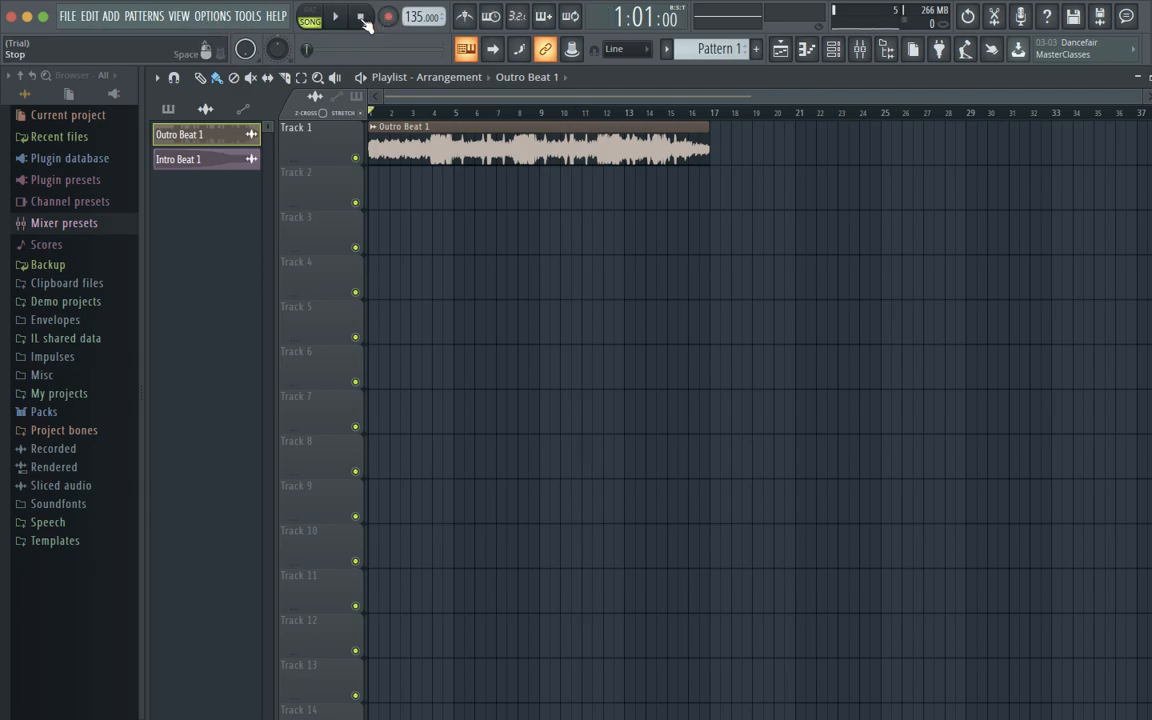
# Choose Intro Beat 1 as the playlist's clip source and switch the playlist to Arrangement_2
pyautogui.click(513, 79)
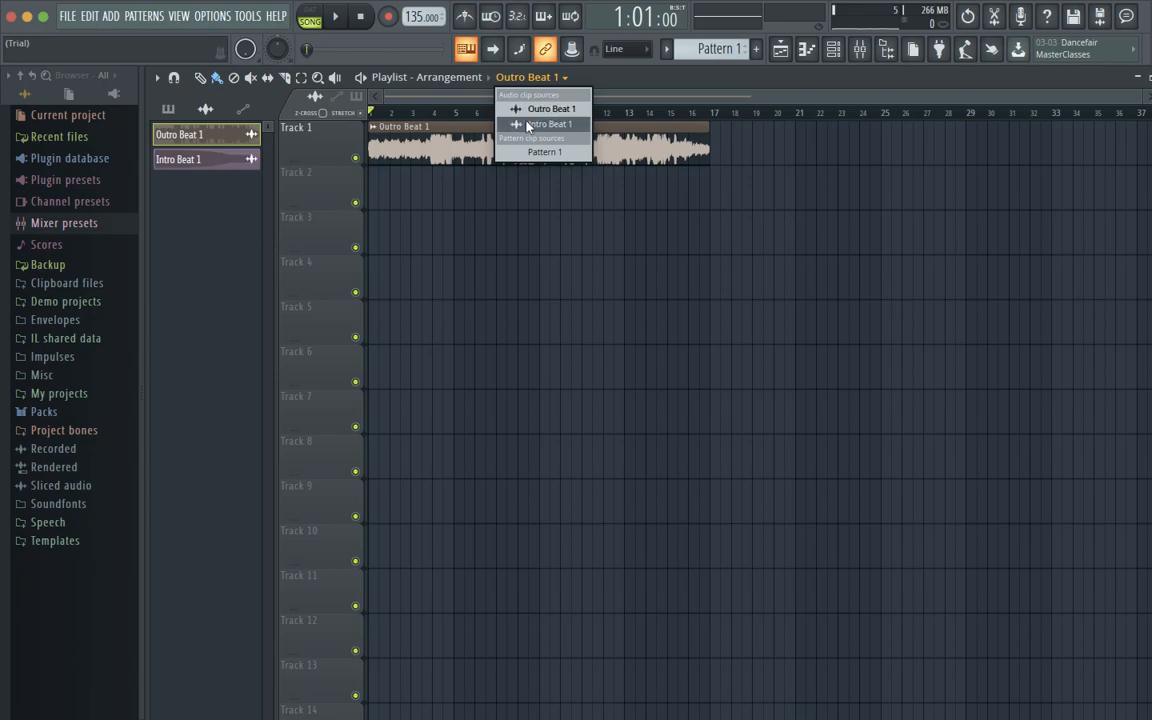
pyautogui.click(525, 123)
pyautogui.click(468, 79)
pyautogui.click(465, 127)
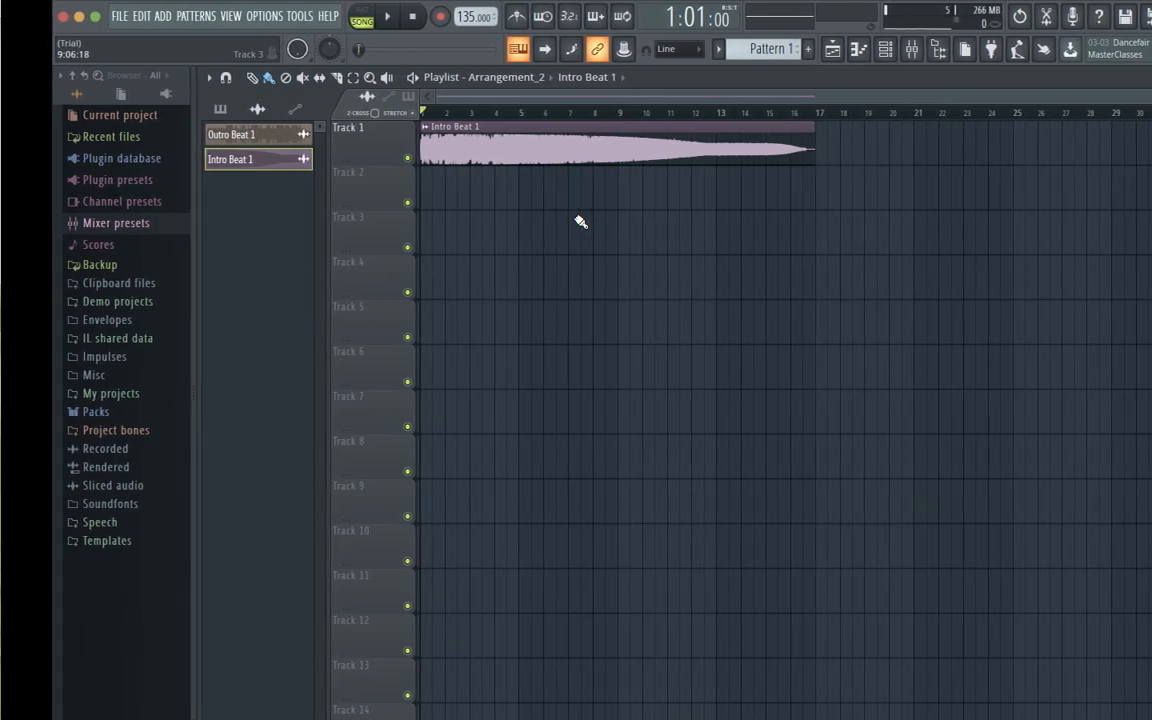
# Take the FL Studio window out of full screen and minimize it to reveal the desktop
pyautogui.moveTo(22, 8)
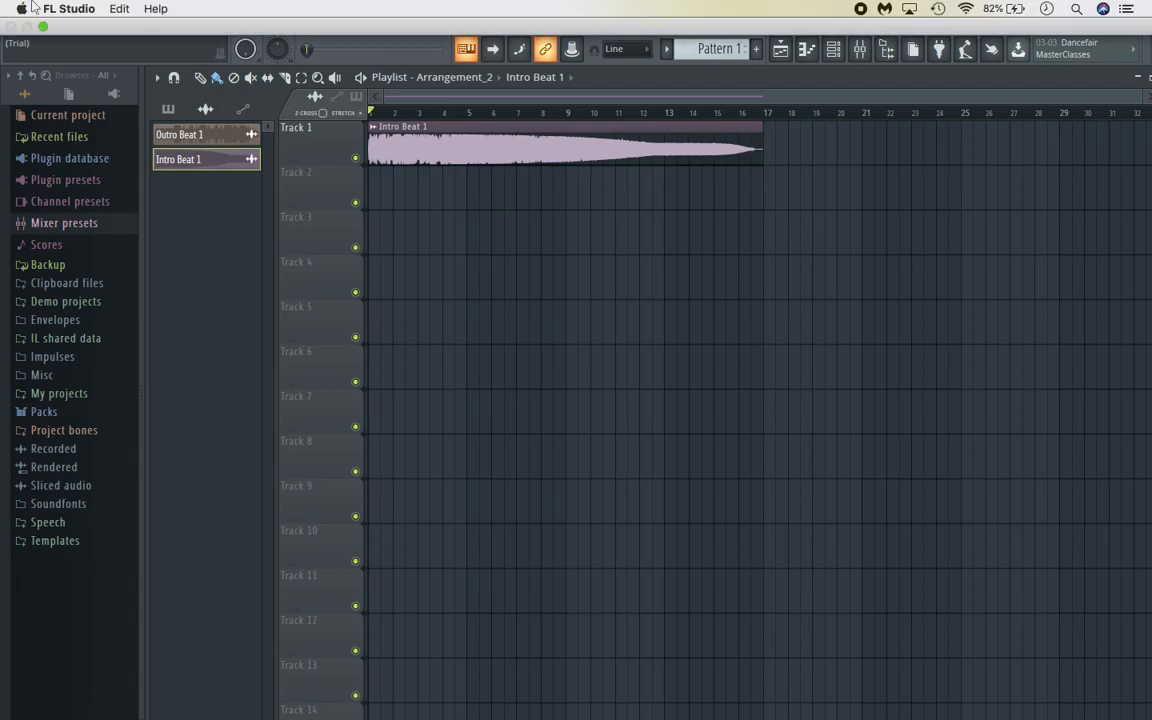
pyautogui.click(43, 30)
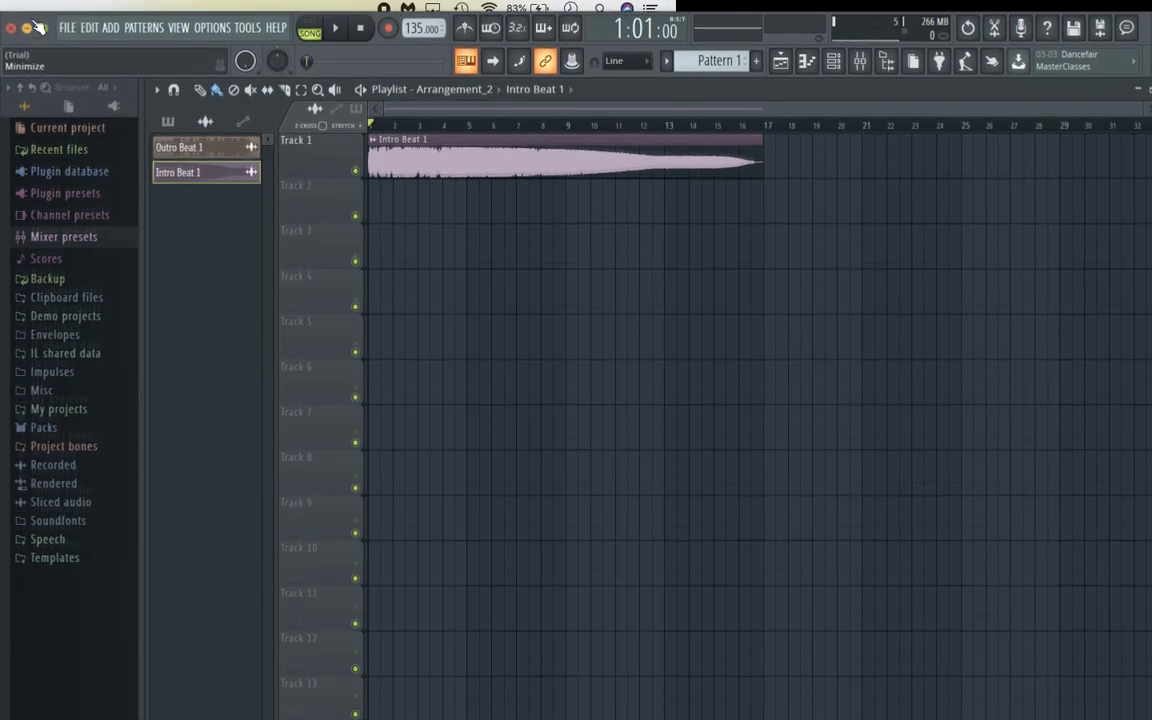
pyautogui.click(28, 35)
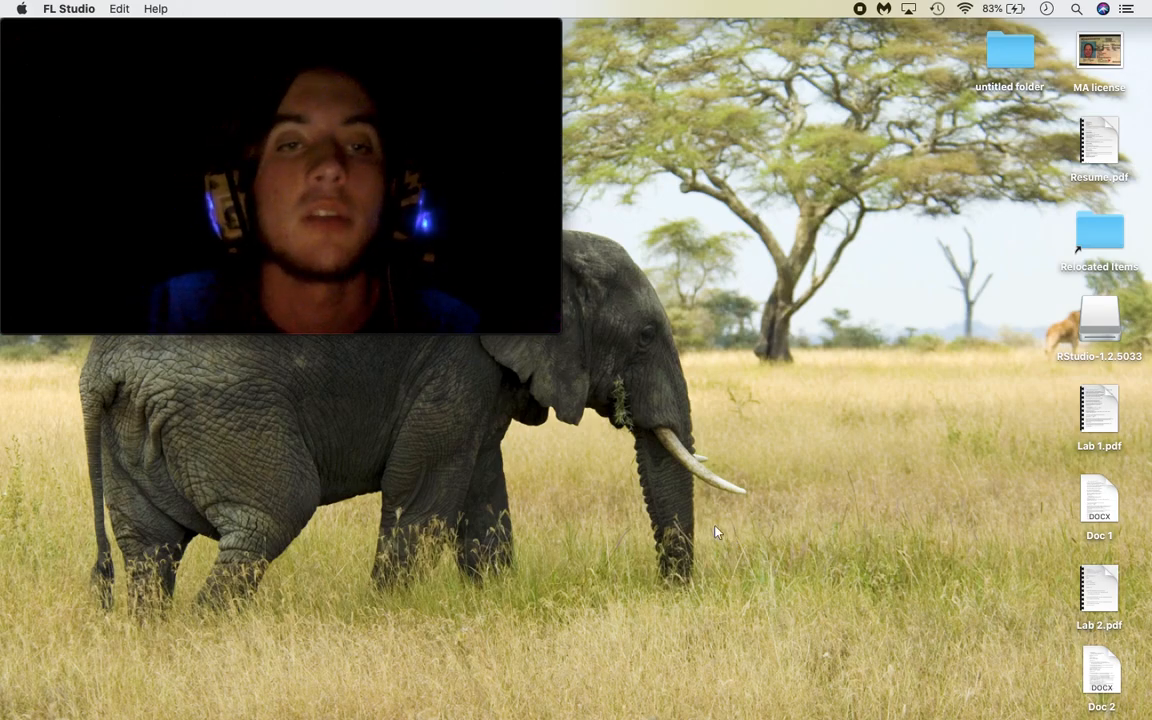
pyautogui.moveTo(975, 712)
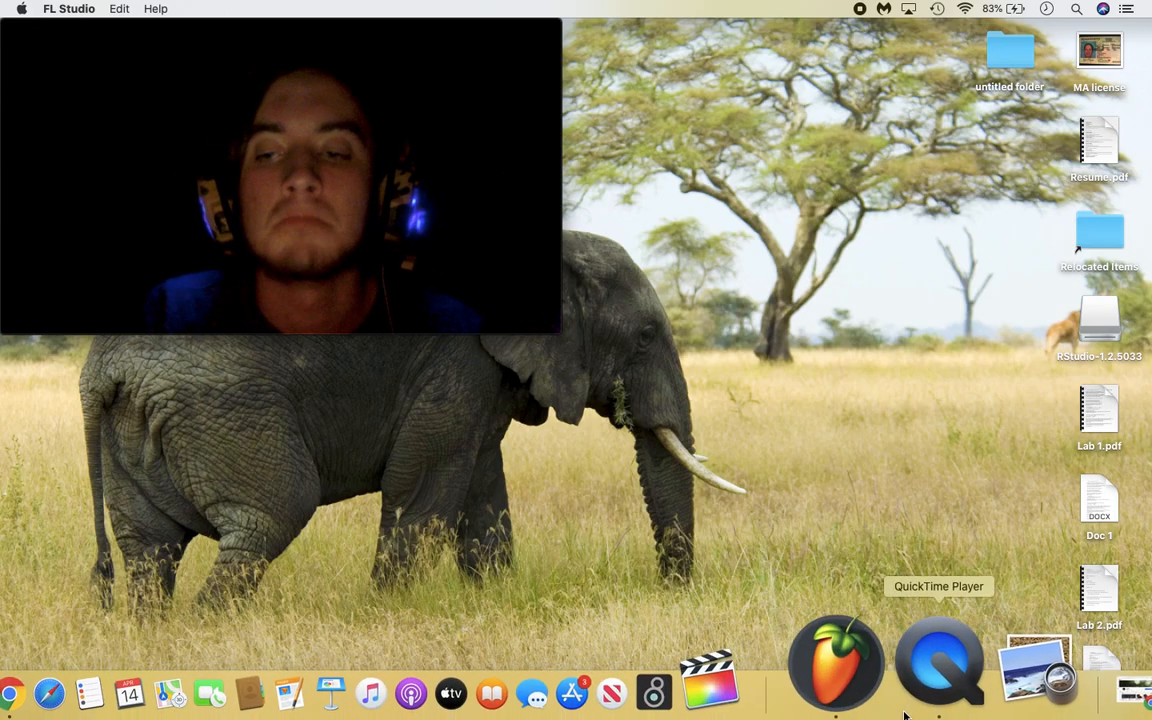
pyautogui.moveTo(412, 297)
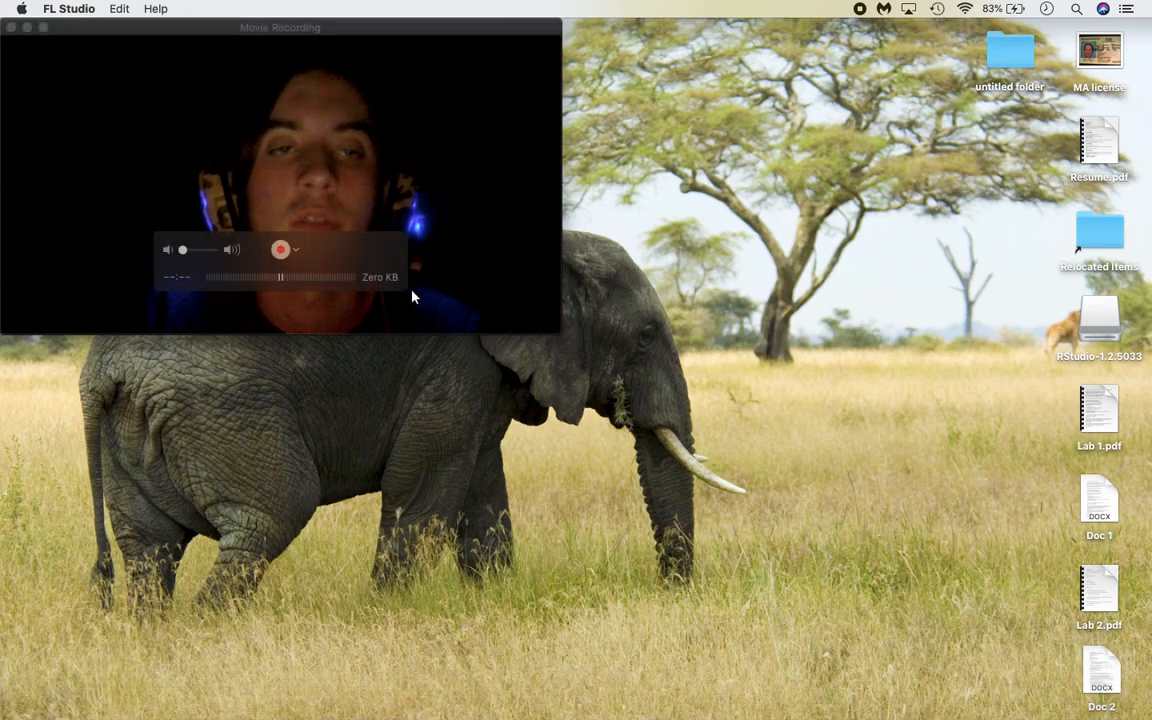